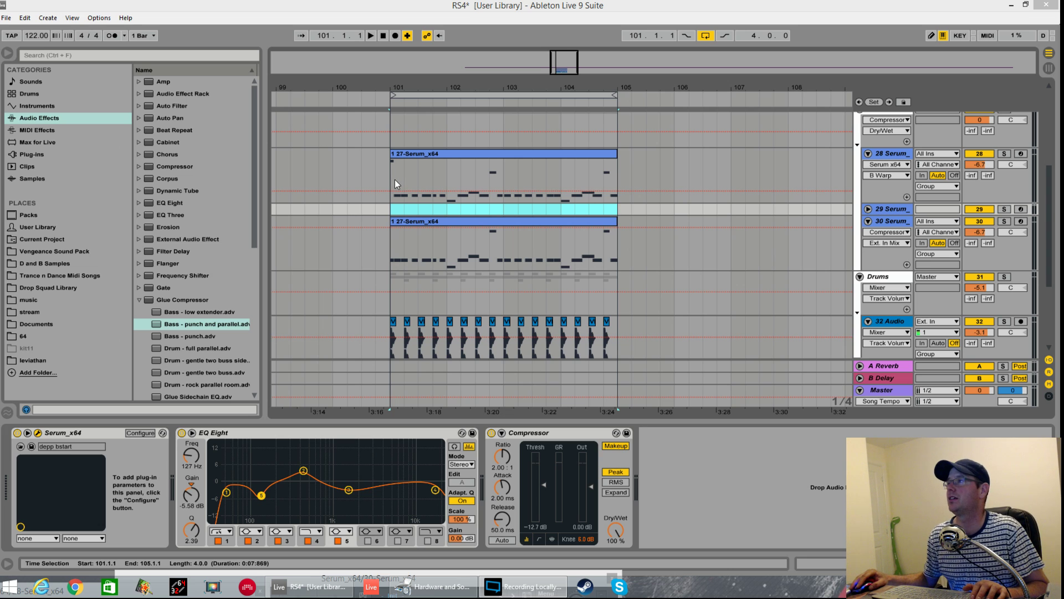
Play the loop from bar 101 in full and with the Bass group soloed
left_click(394, 180)
scroll(991, 132, "up", 3)
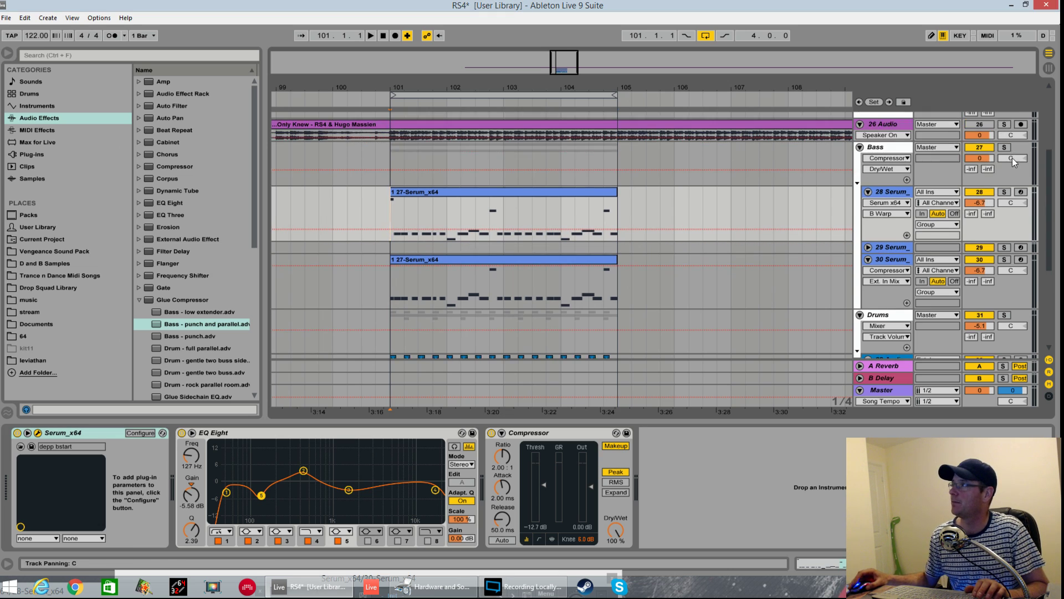
scroll(677, 205, "up", 1)
scroll(677, 205, "down", 2)
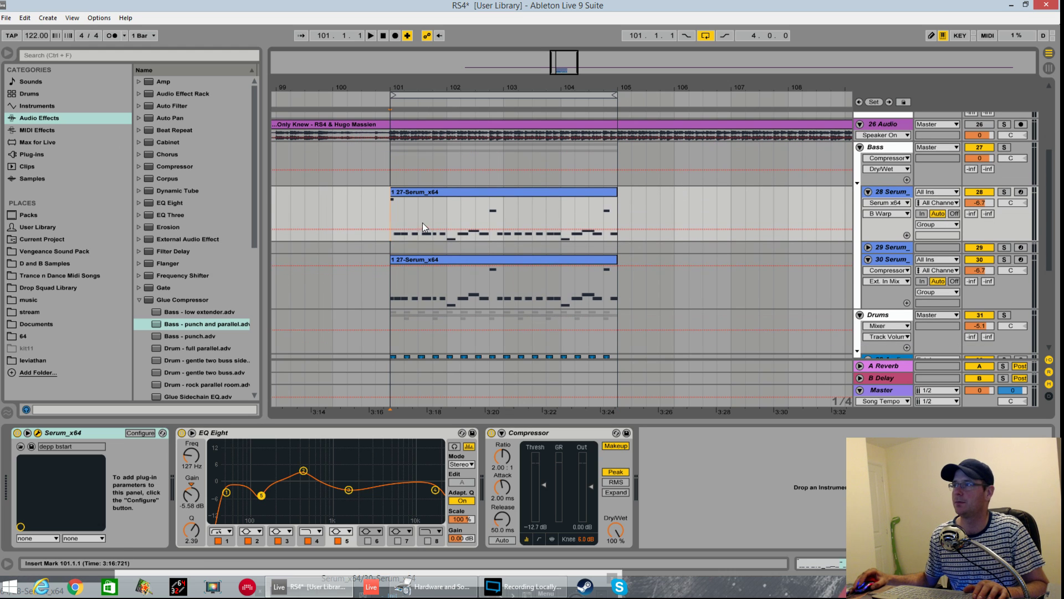
key("space")
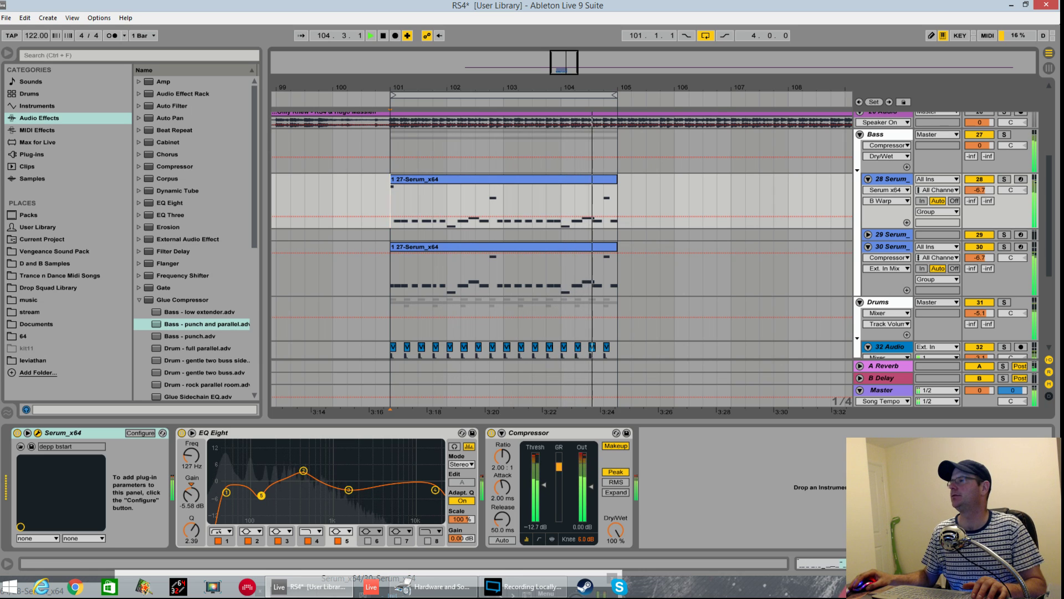
left_click(1004, 135)
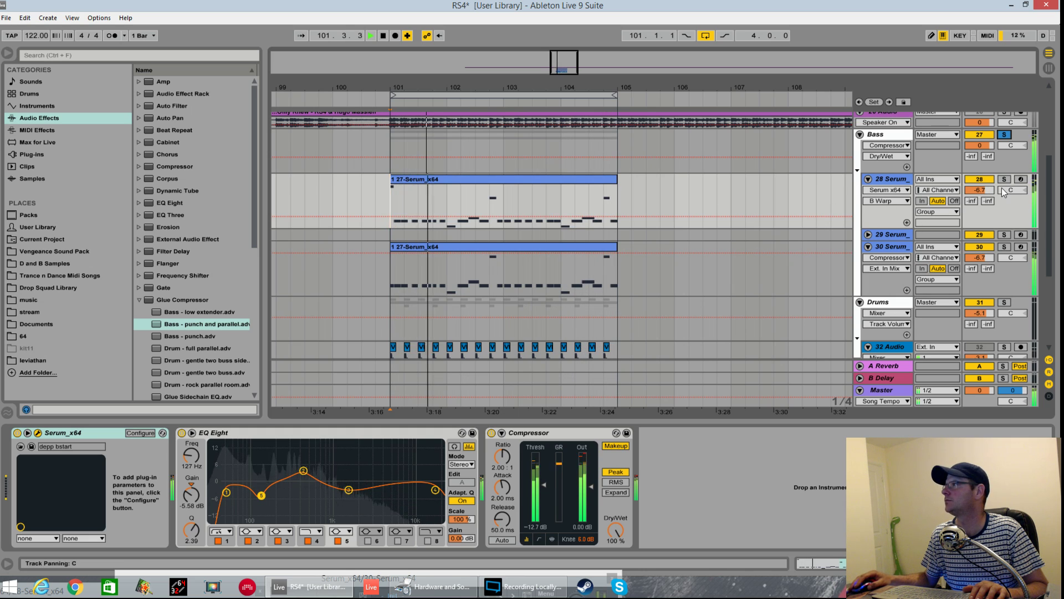
key("space")
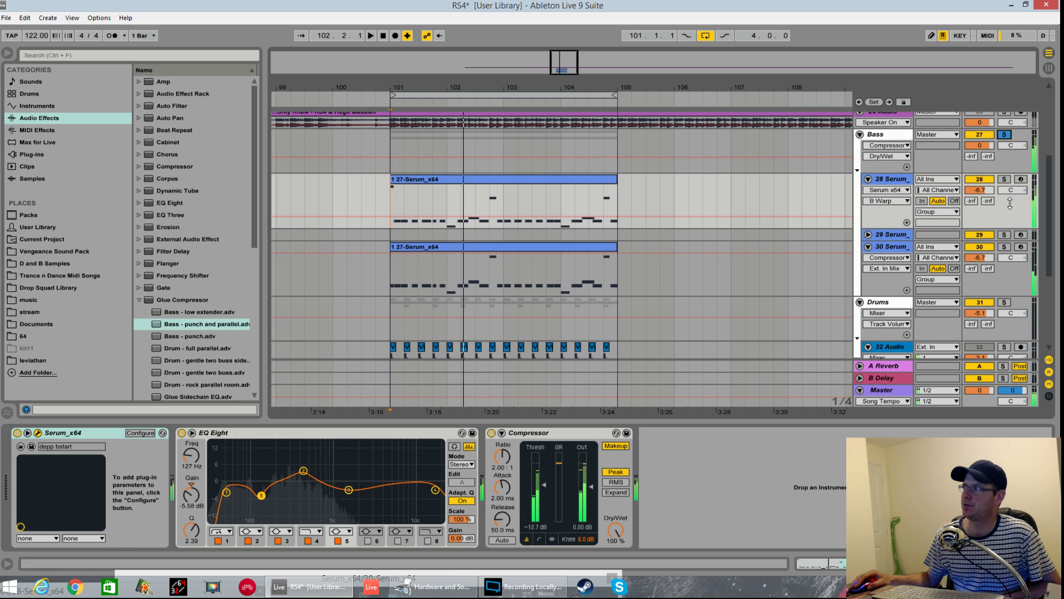
Solo Serum tracks 29 and 30 one at a time and listen to the bass layers during playback
left_click(1005, 234)
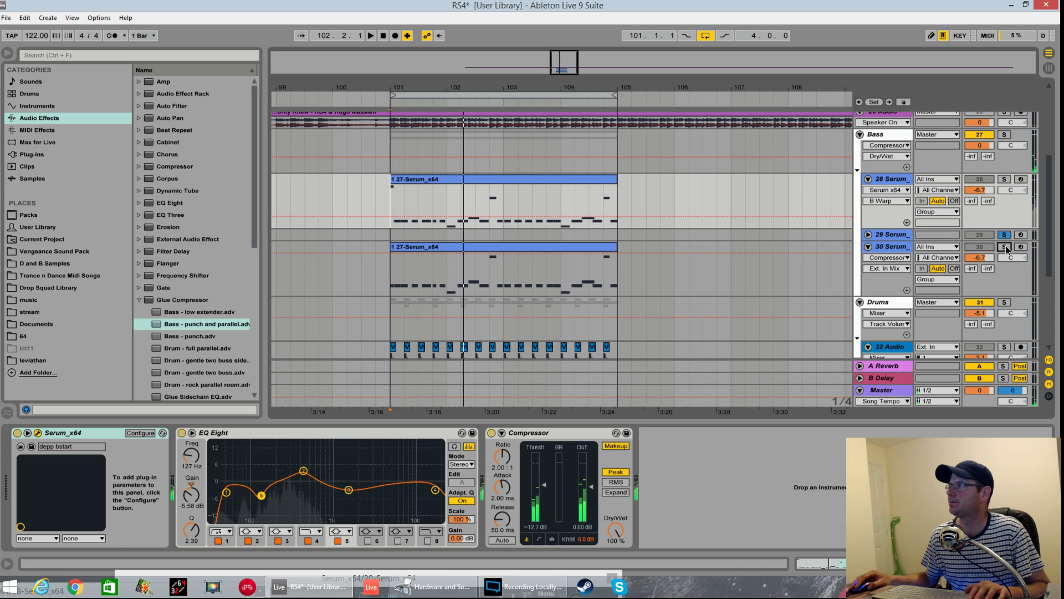
key("space")
left_click(1006, 246, "ctrl")
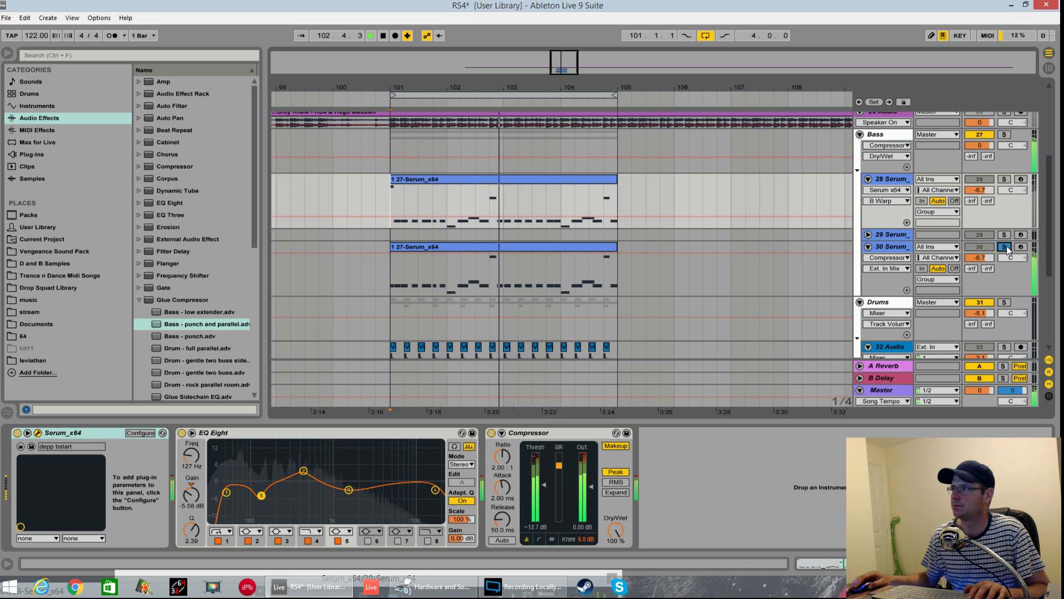
key("space")
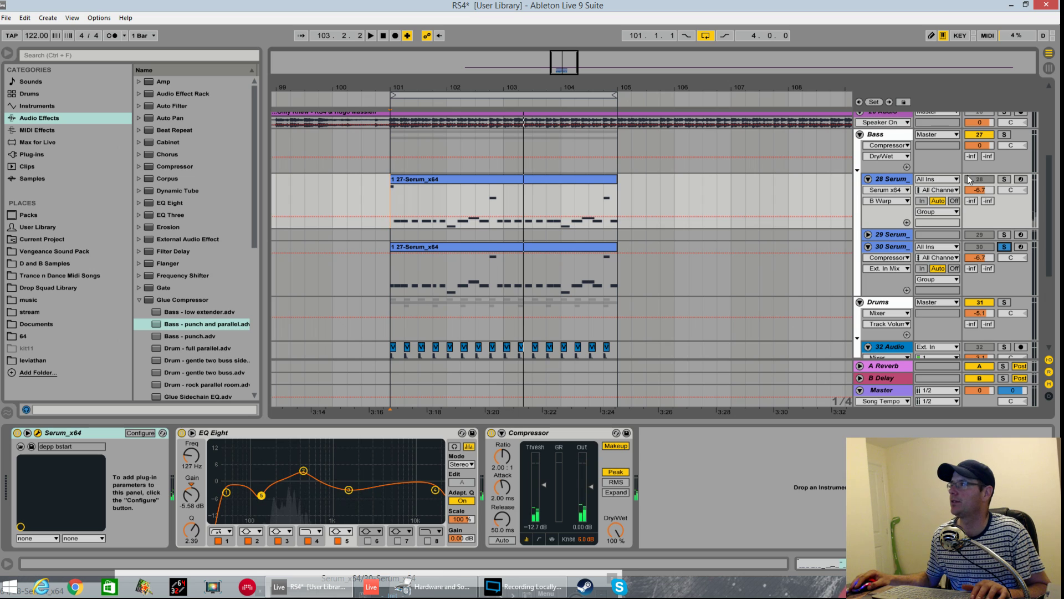
Solo Serum track 28, play it from bar 101 and lower its volume to -7.4 dB
left_click(1005, 180)
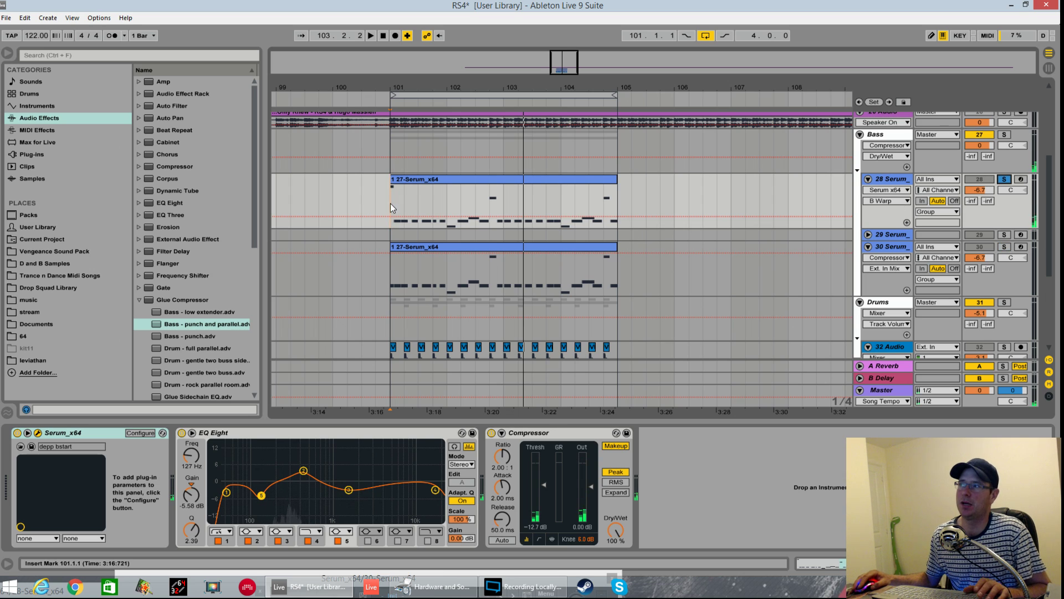
key("space")
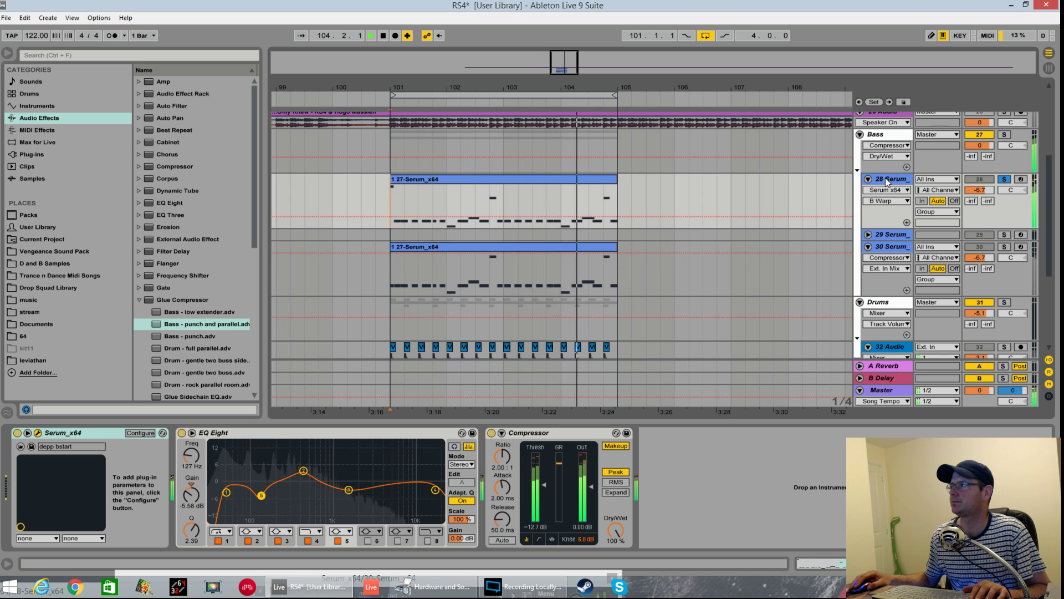
left_click_drag(979, 190, 980, 194)
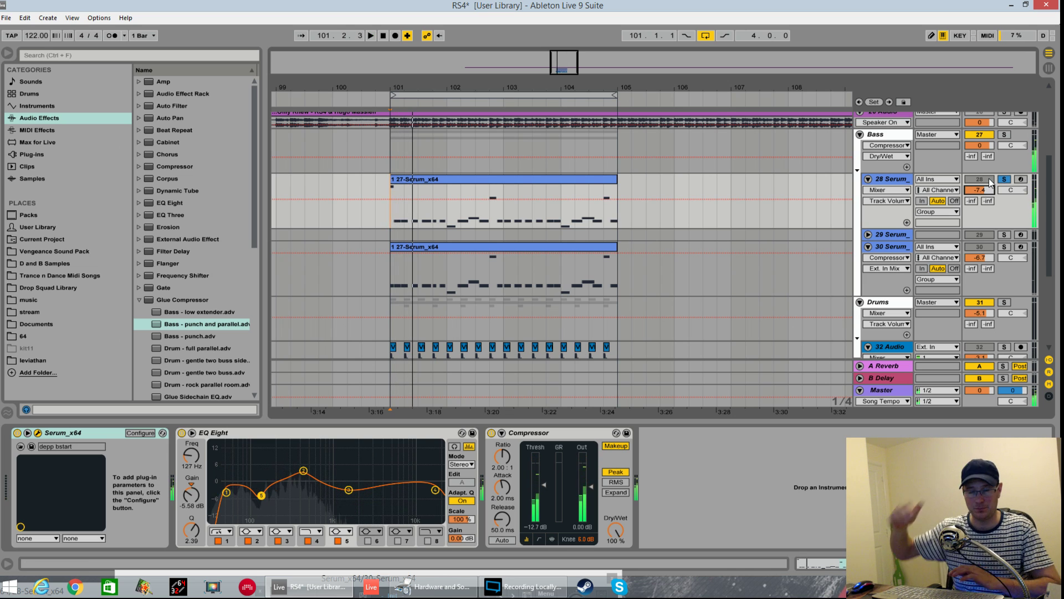
Open the Serum instrument of track 28, move its window over the arrangement and listen to the depp bstart preset
key("space")
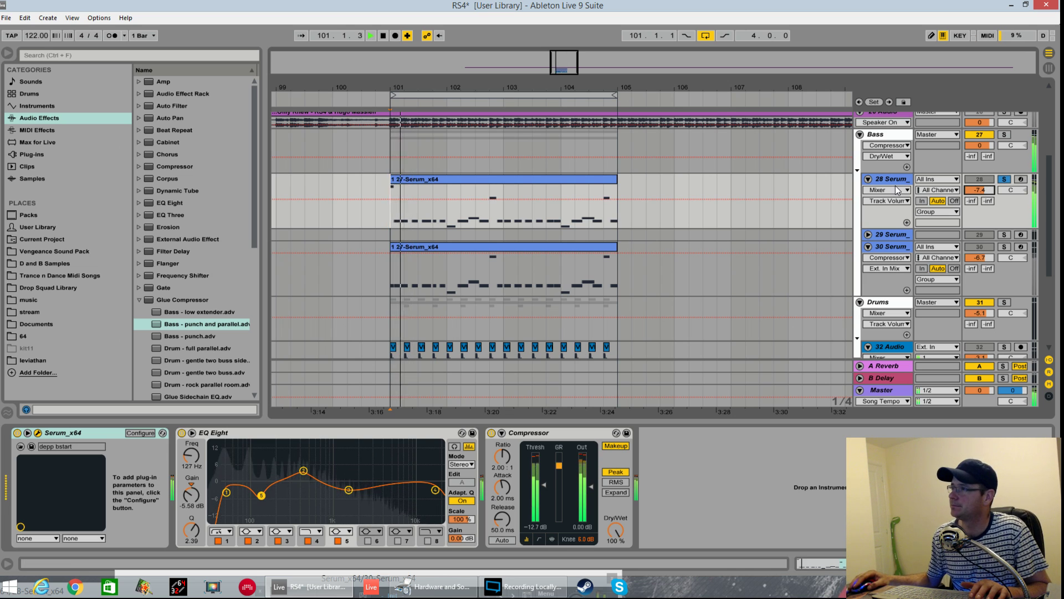
double_click(893, 179)
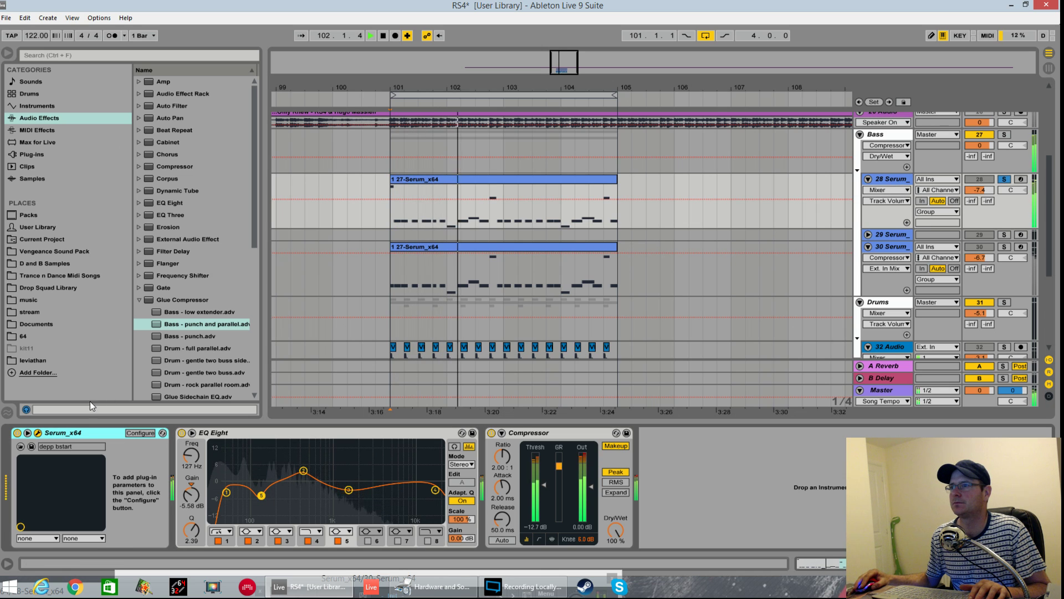
left_click(37, 433)
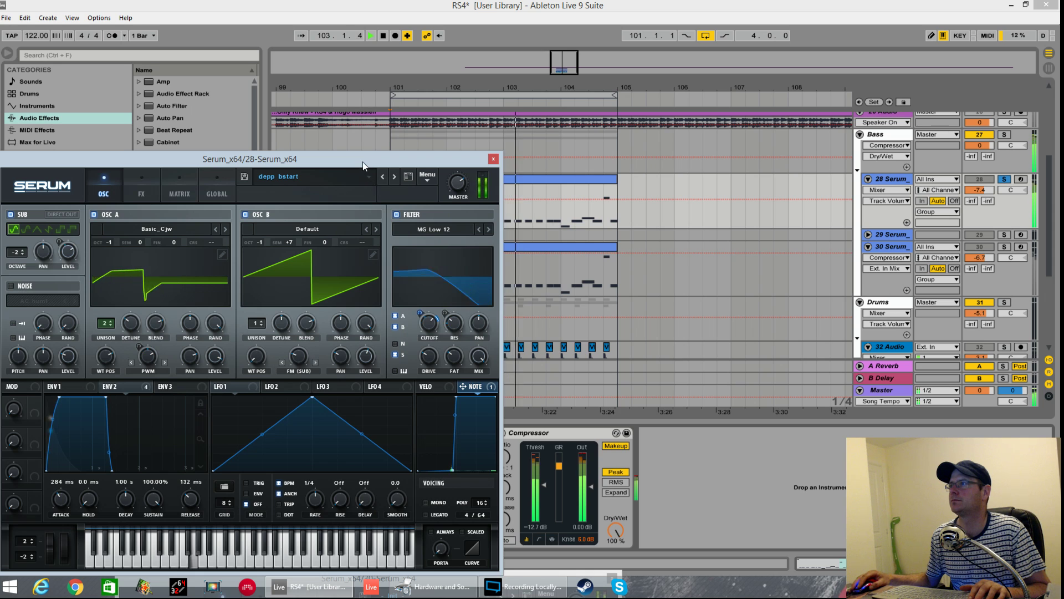
left_click_drag(372, 162, 583, 112)
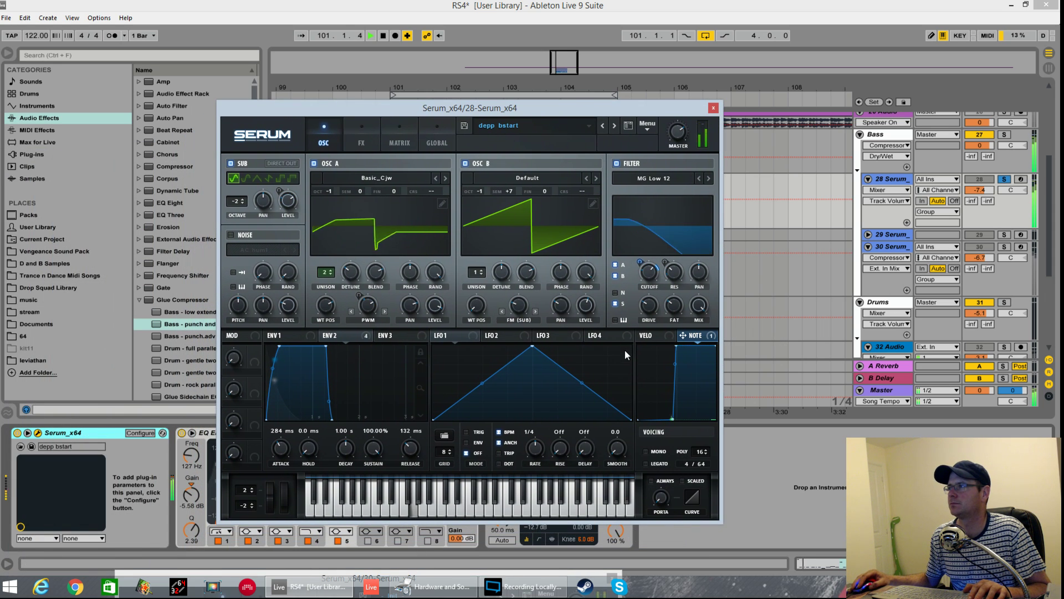
key("space")
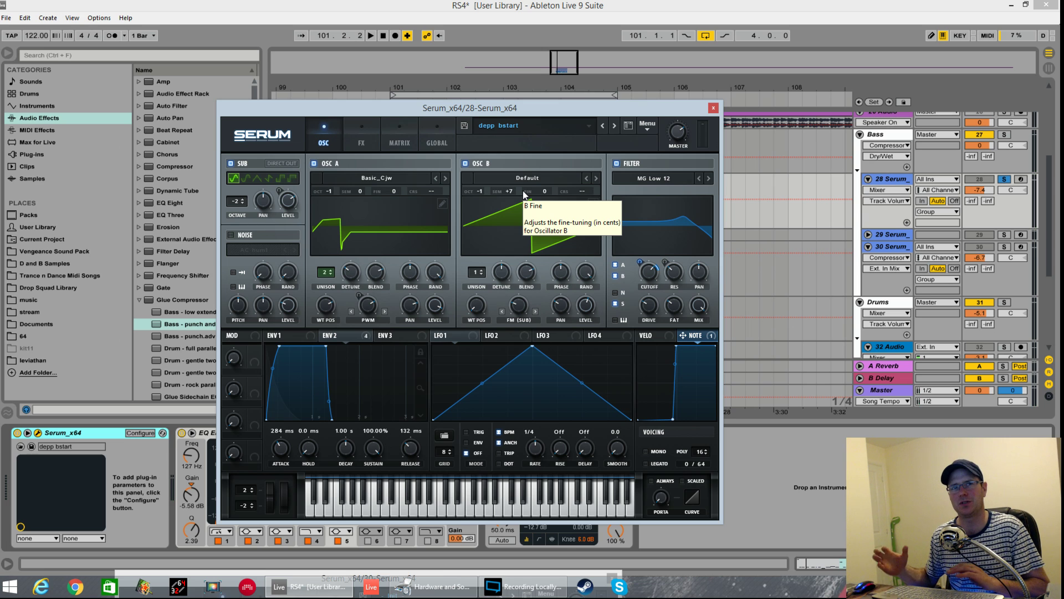
key("space")
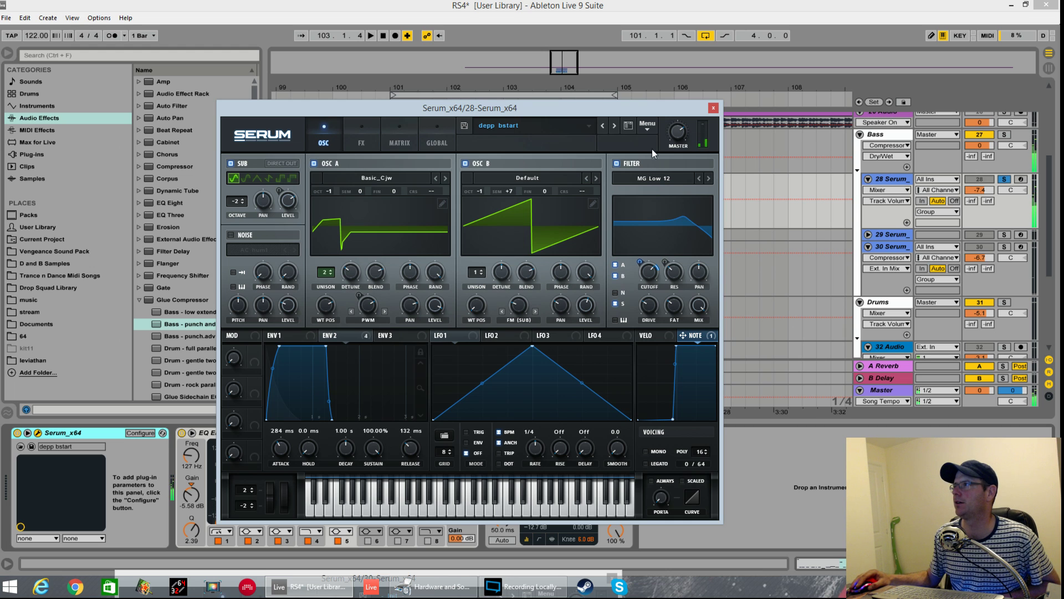
Initialize the Serum preset and load the Analog wavetable Basic_Cjw into oscillator A with its octave at -1
left_click(652, 126)
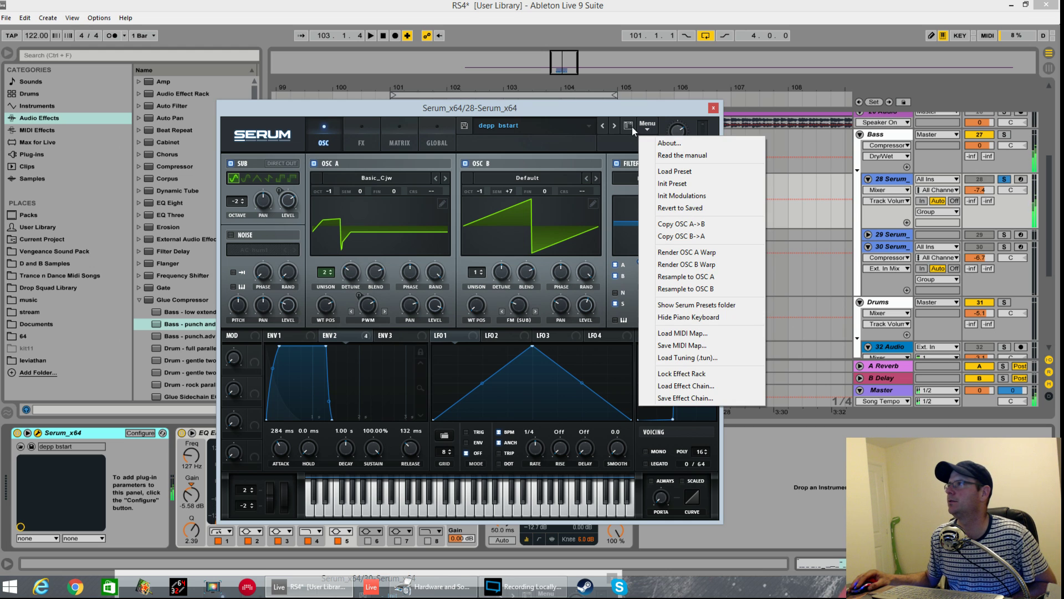
left_click(670, 185)
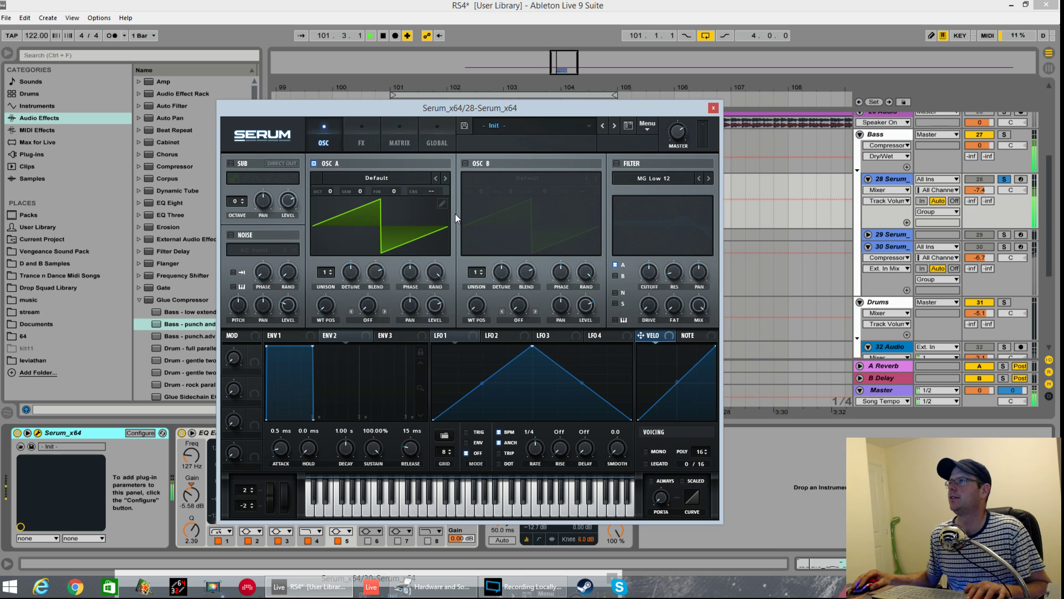
left_click(407, 177)
mouse_move(403, 186)
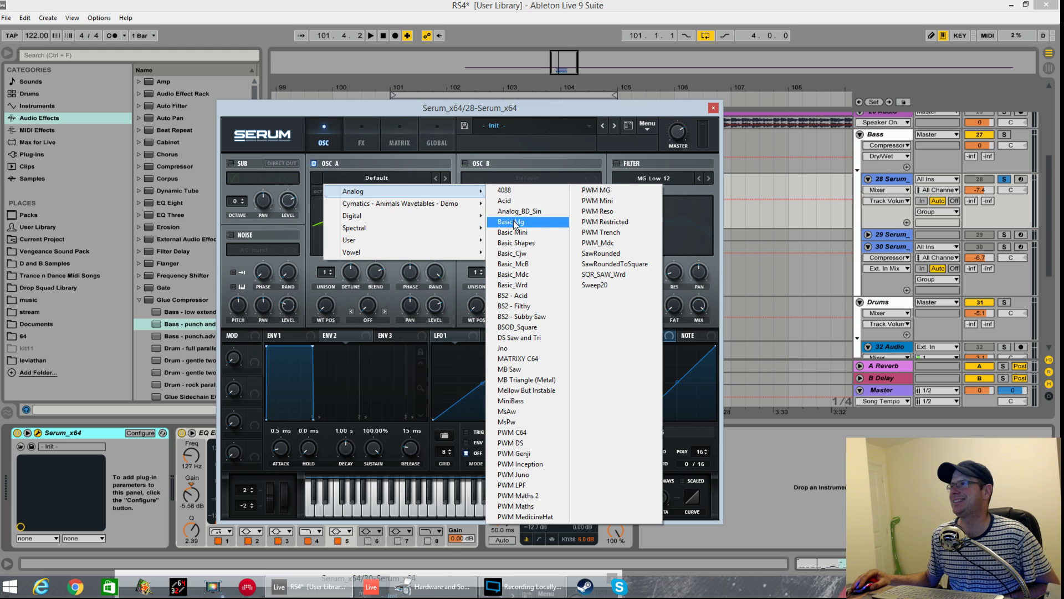
left_click(514, 255)
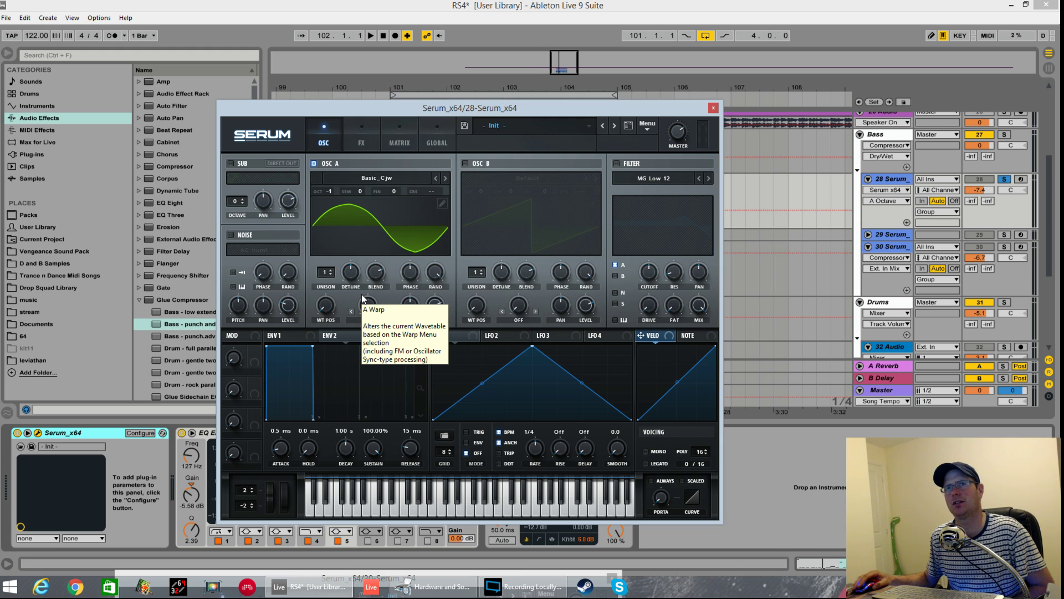
Sweep oscillator A's wavetable position, inspect the saw frame in the wavetable editor, and settle on the flattened shape between square and saw
mouse_move(326, 306)
left_mouse_down()
mouse_move(326, 281)
mouse_move(327, 318)
left_mouse_up()
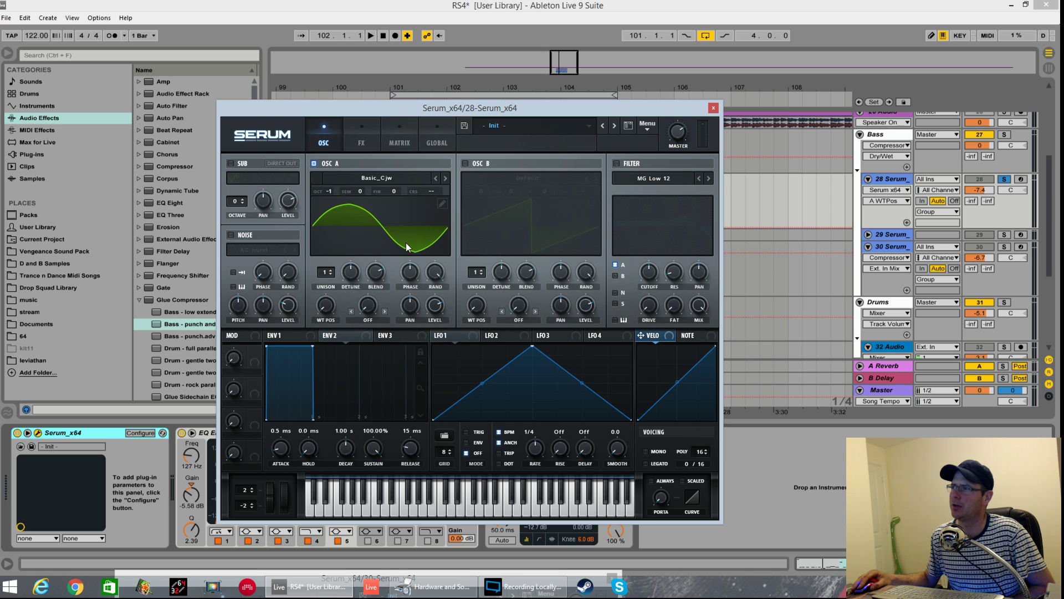
left_click_drag(336, 310, 326, 178)
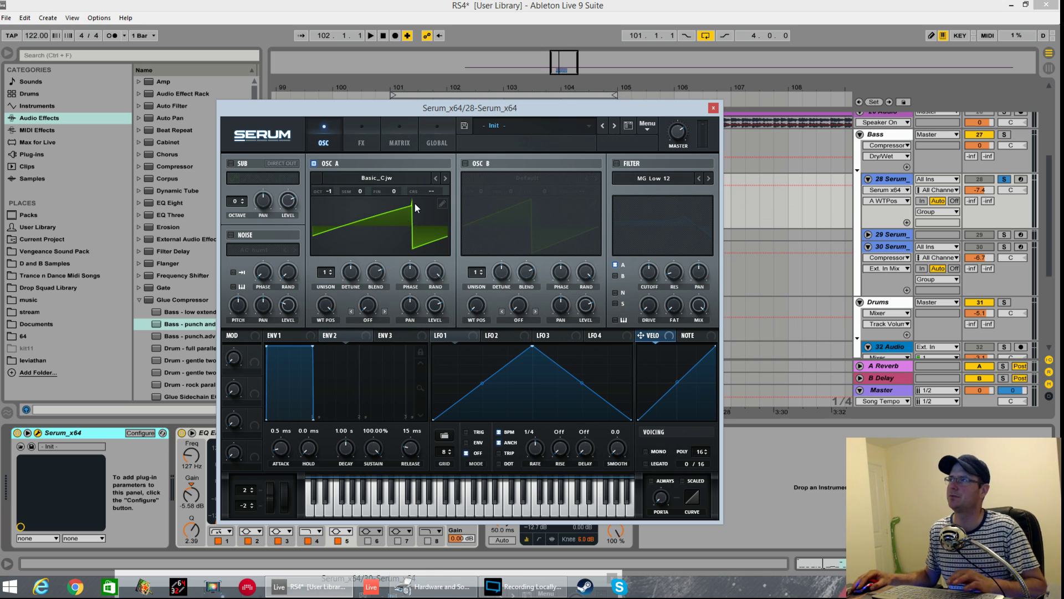
left_click(440, 204)
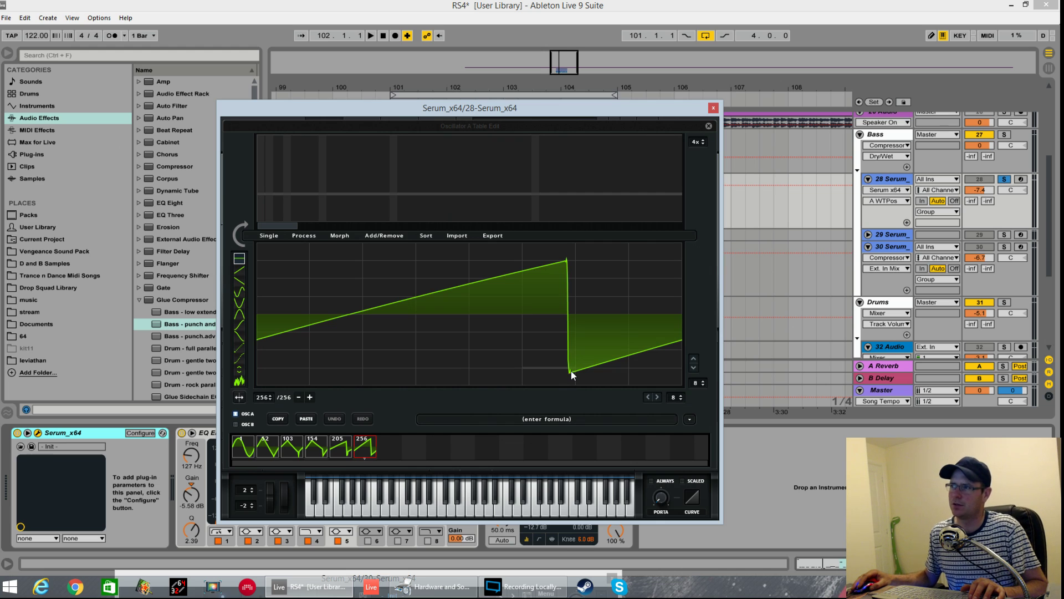
left_click(709, 125)
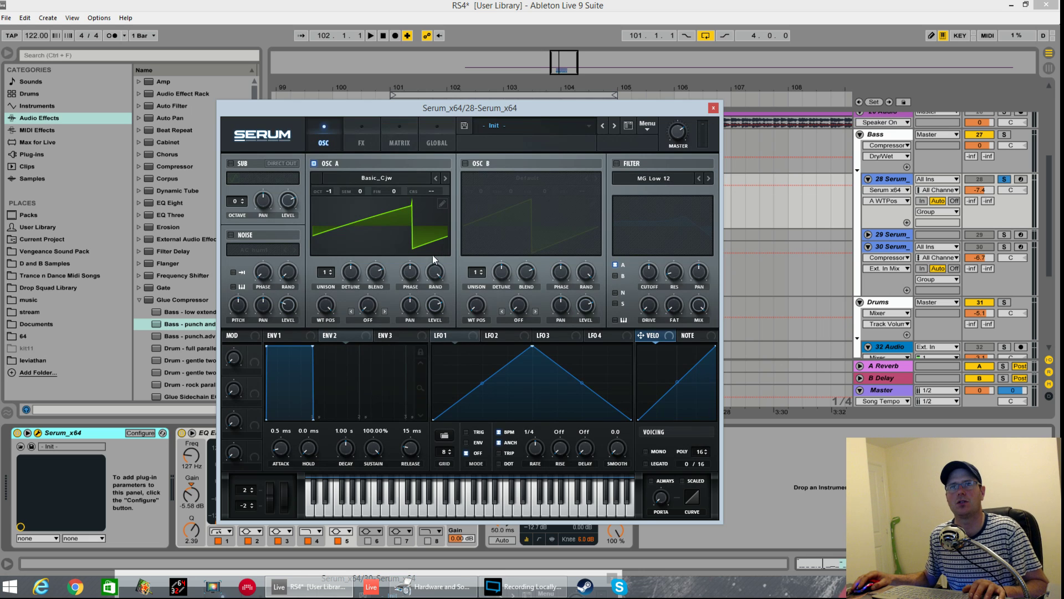
mouse_move(326, 307)
left_mouse_down()
mouse_move(327, 348)
mouse_move(331, 288)
left_mouse_up()
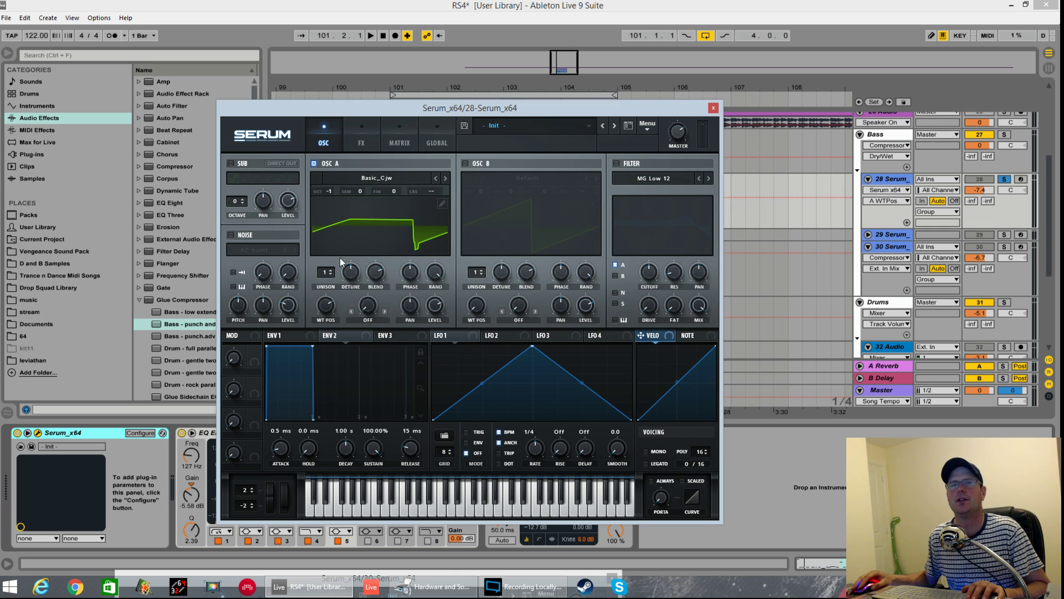
Set oscillator A to 2 unison voices, reduce the detune and adjust the level while the loop plays
left_click(328, 271)
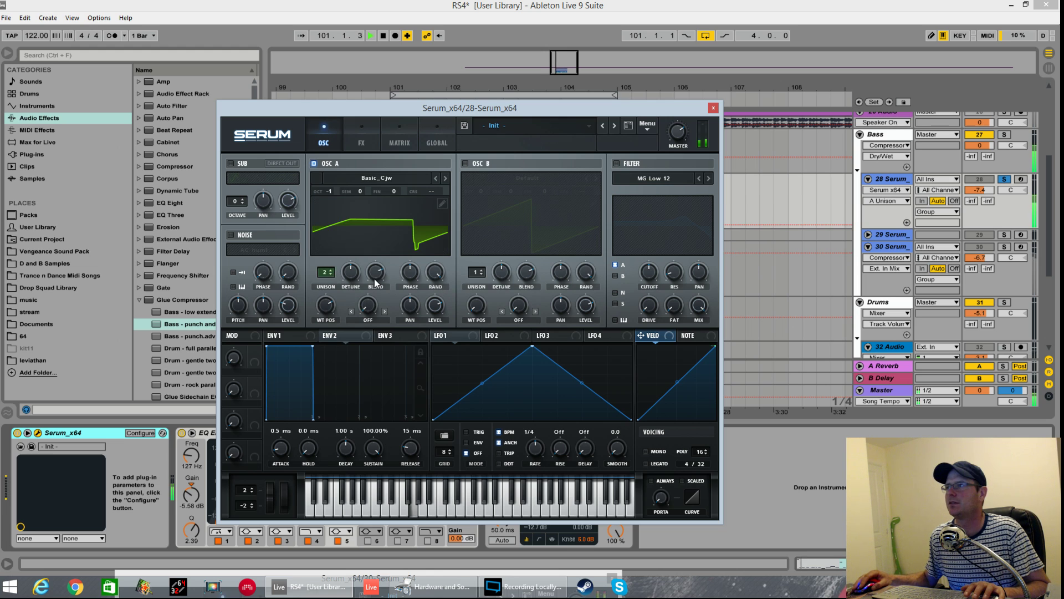
left_click_drag(350, 272, 349, 292)
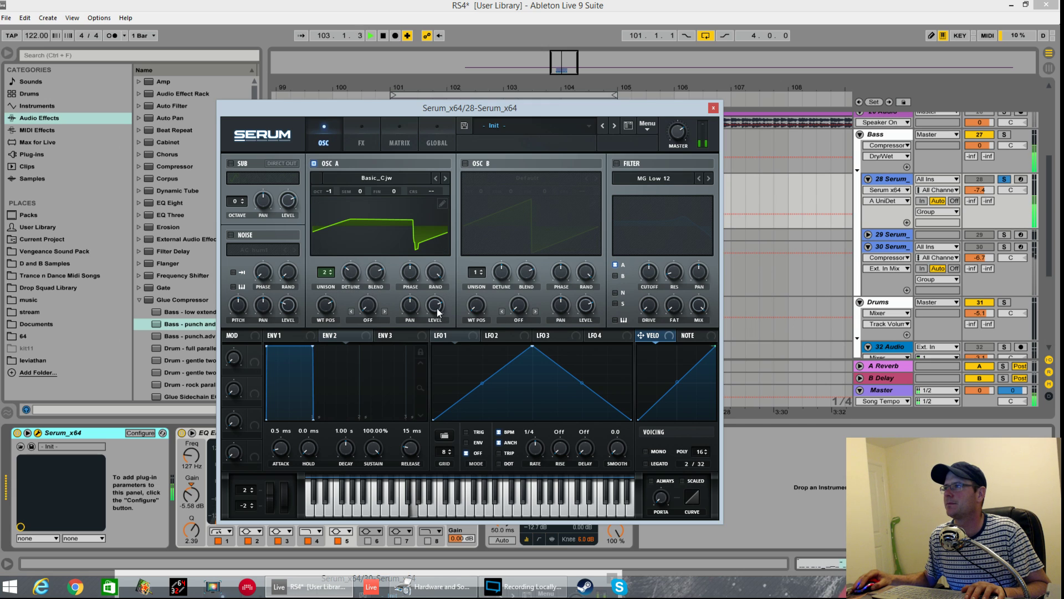
left_click_drag(435, 306, 436, 297)
key("space")
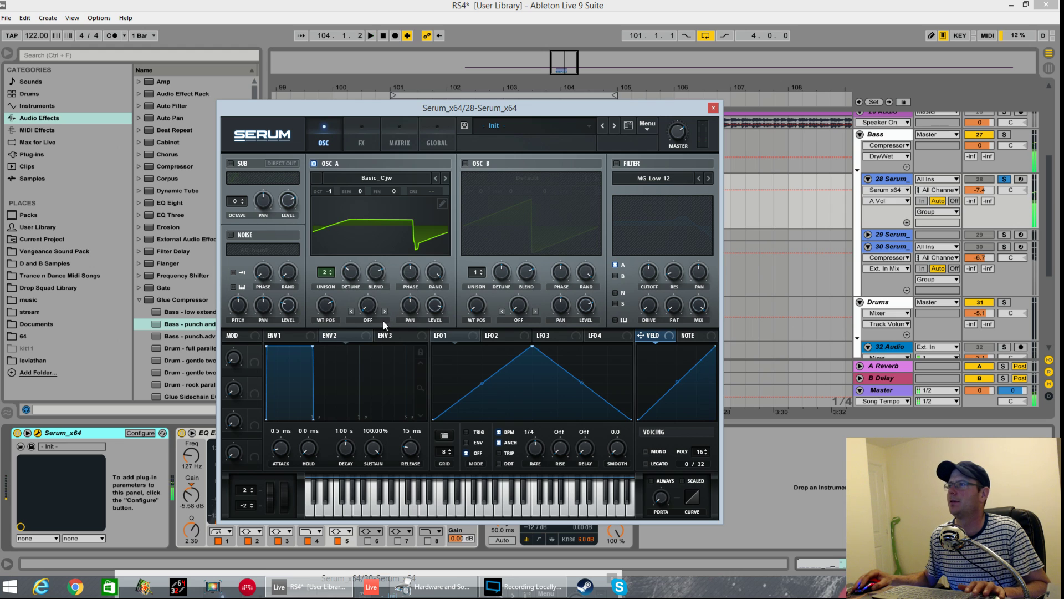
Set oscillator A's warp mode to PWM and raise the warp amount during playback until the waveform is squeezed into the first third
left_click(382, 321)
left_click(381, 322)
left_click(380, 320)
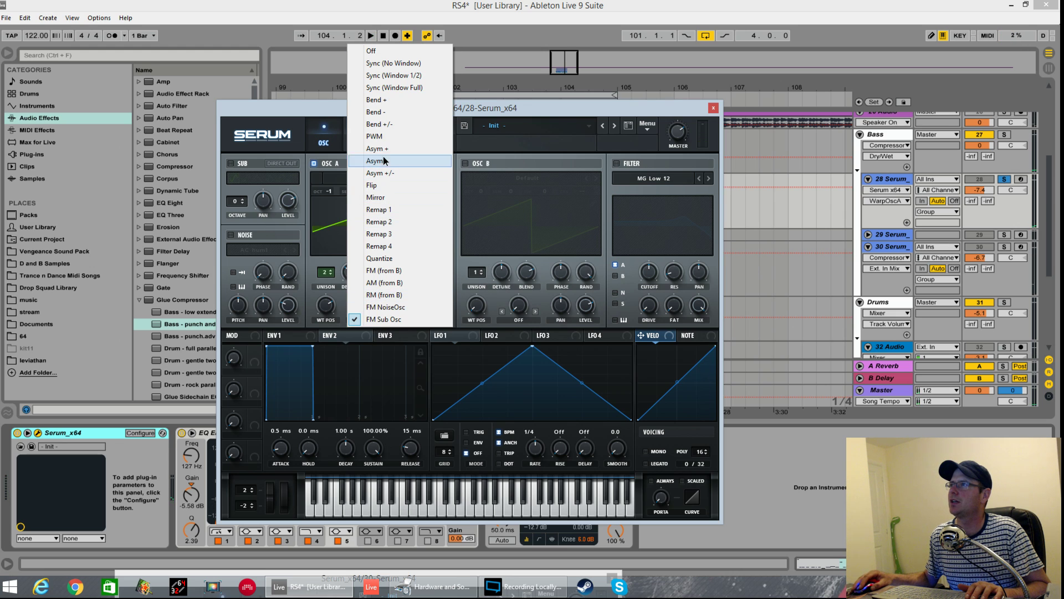
left_click(387, 136)
key("space")
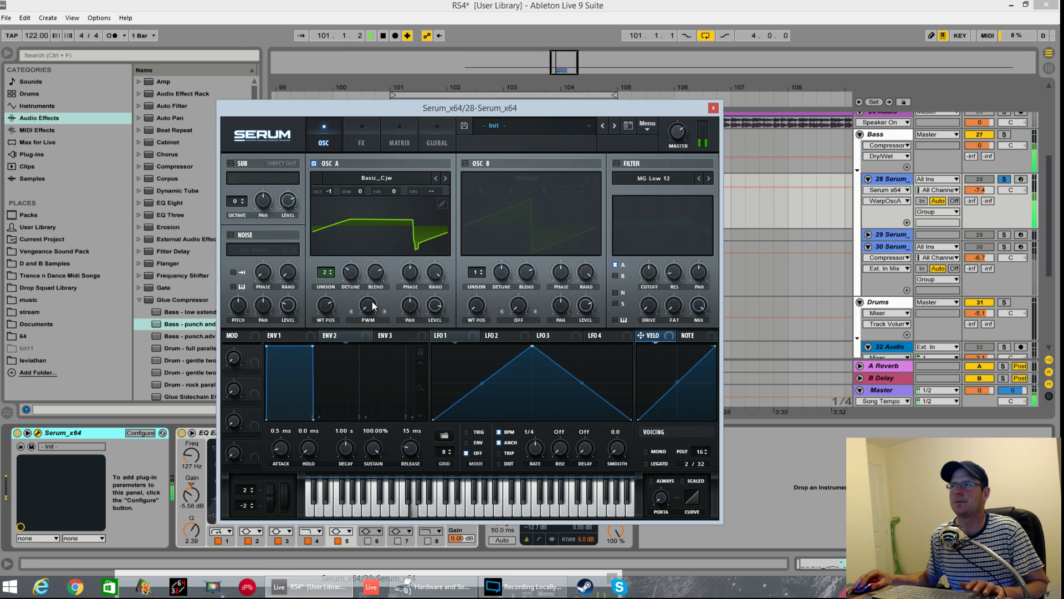
left_click_drag(372, 304, 381, 221)
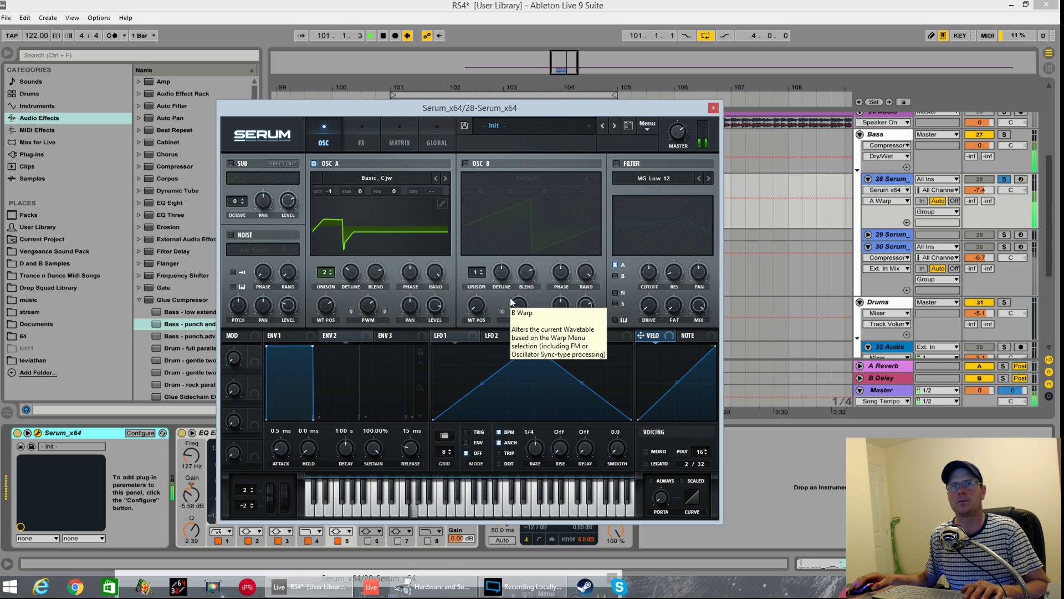
key("space")
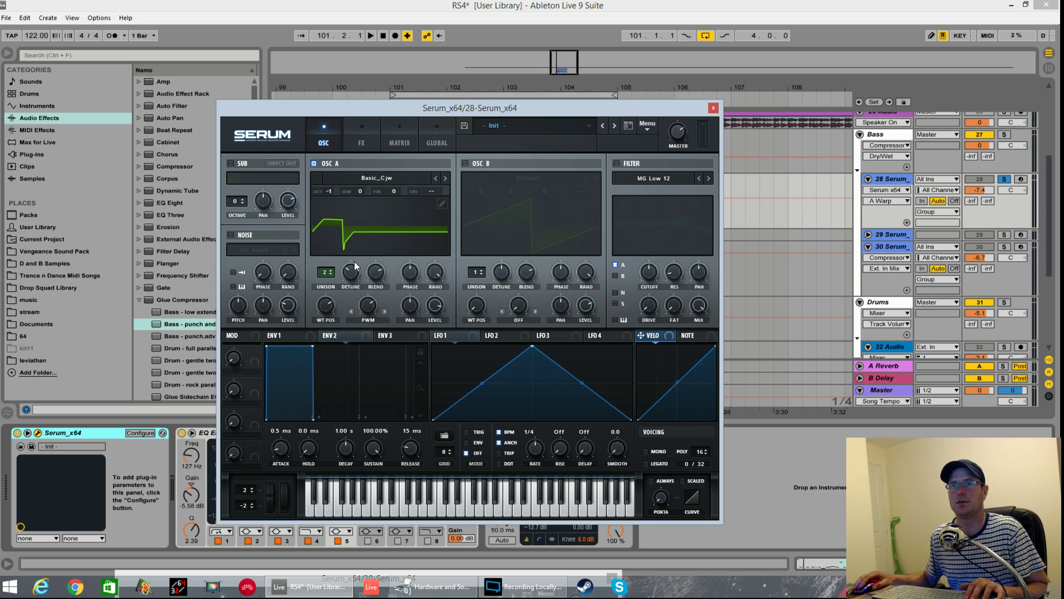
Pan oscillator A to about 23R and turn on oscillator B
left_click_drag(410, 305, 413, 273)
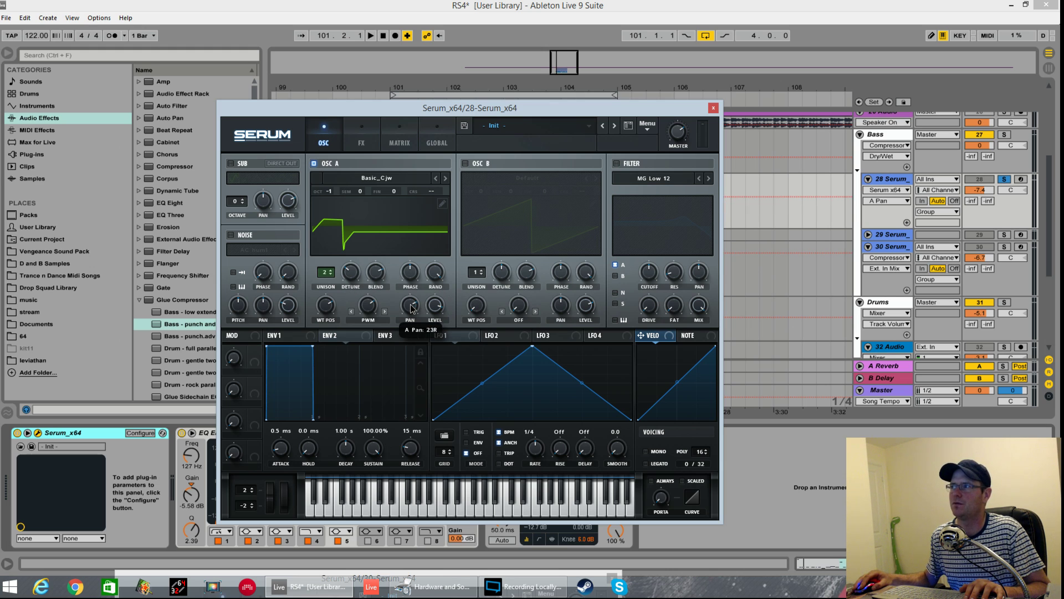
left_click(465, 164)
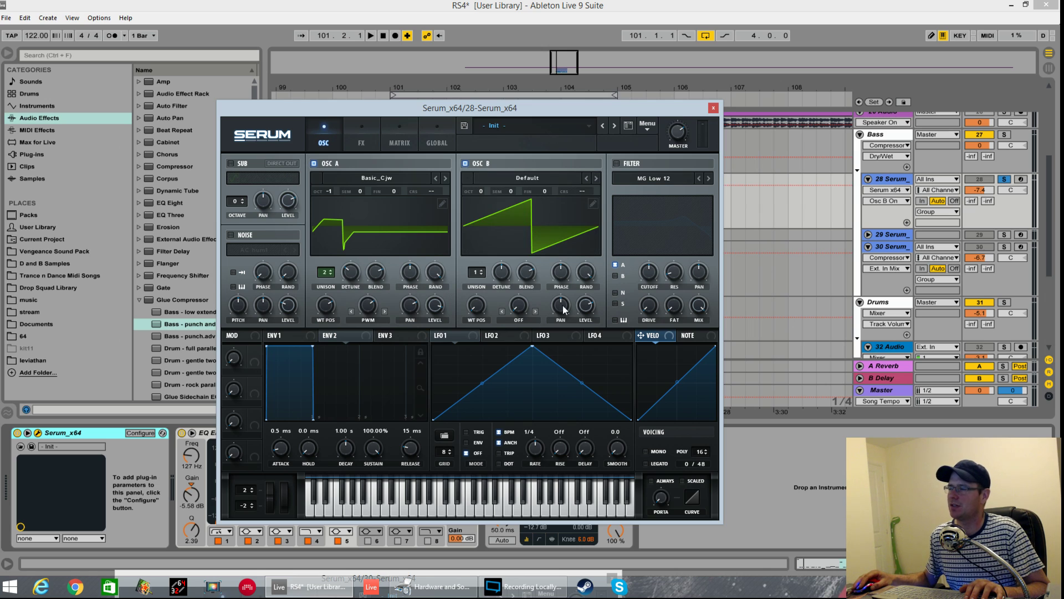
Pan oscillator B to the left, set its octave to -1 and semitones to +7, and adjust its level during playback
left_click_drag(563, 309, 563, 333)
key("space")
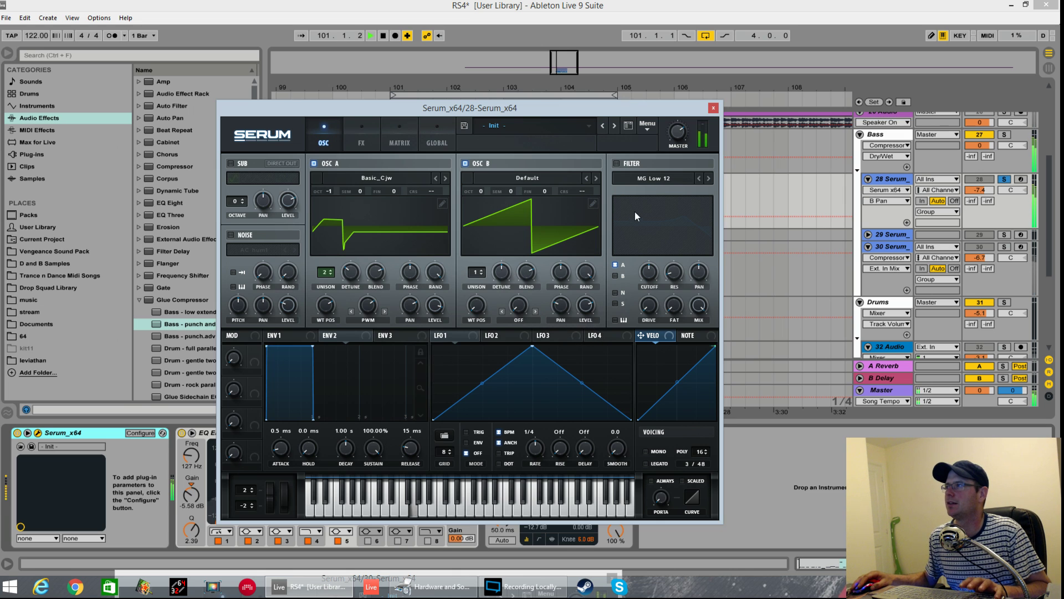
key("space")
left_click_drag(483, 191, 490, 202)
left_click_drag(510, 192, 512, 153)
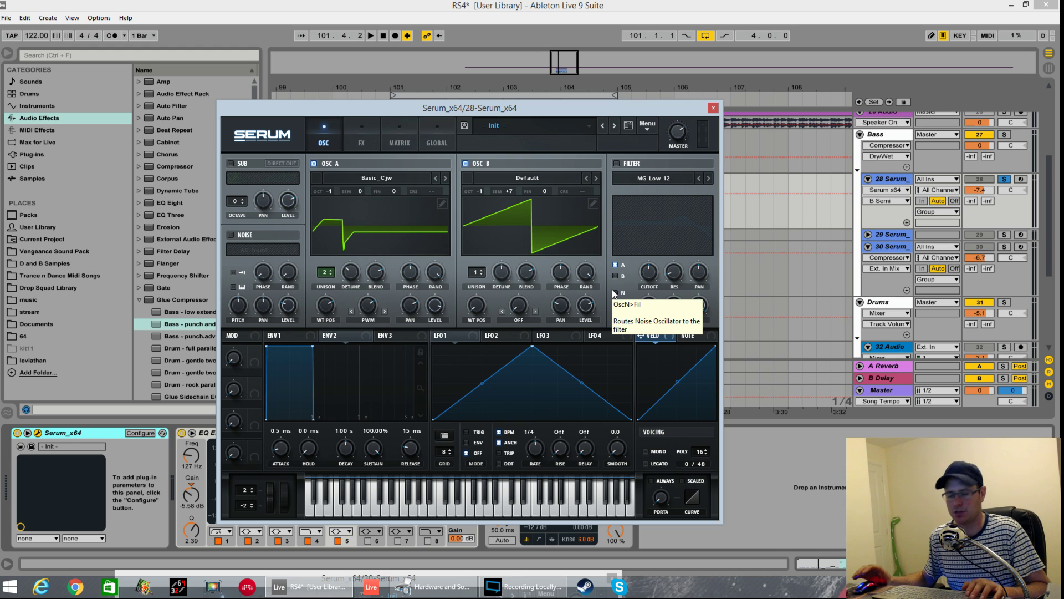
key("space")
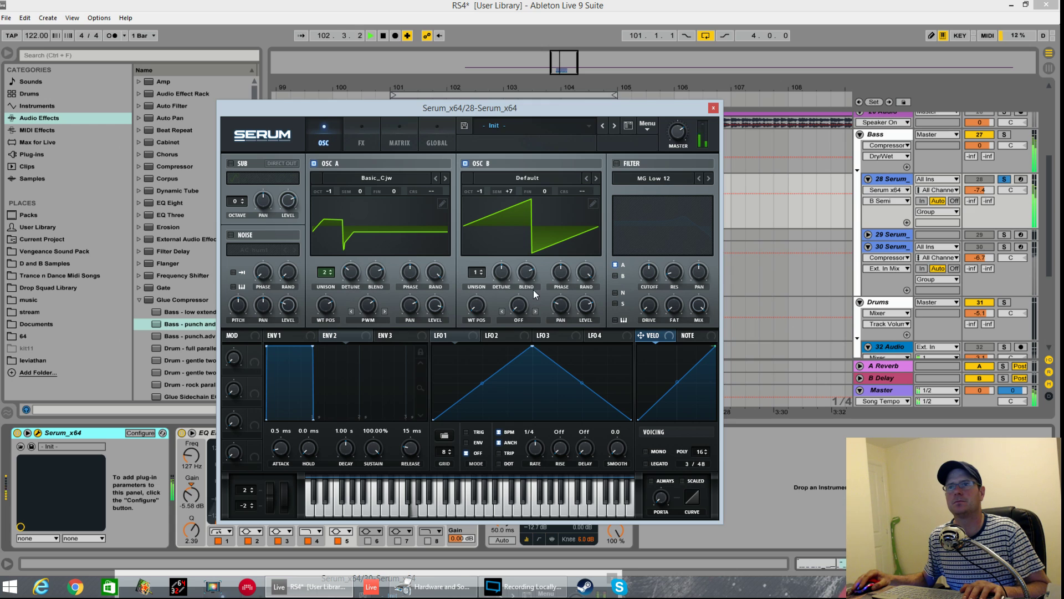
left_click(585, 316)
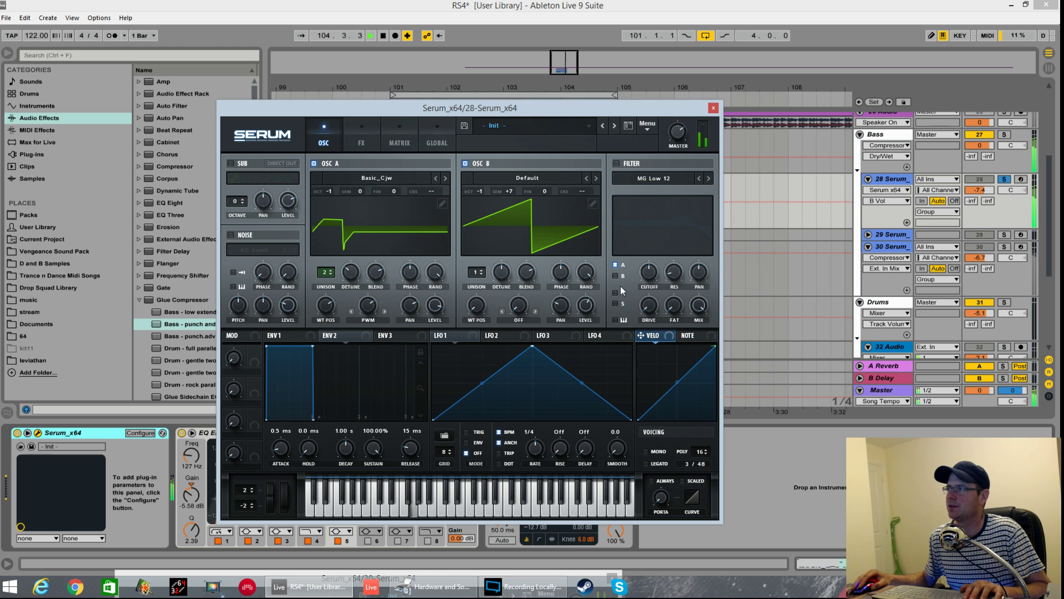
Turn on the sub oscillator, set it to octave -2 and adjust its level
left_click(231, 165)
key("space")
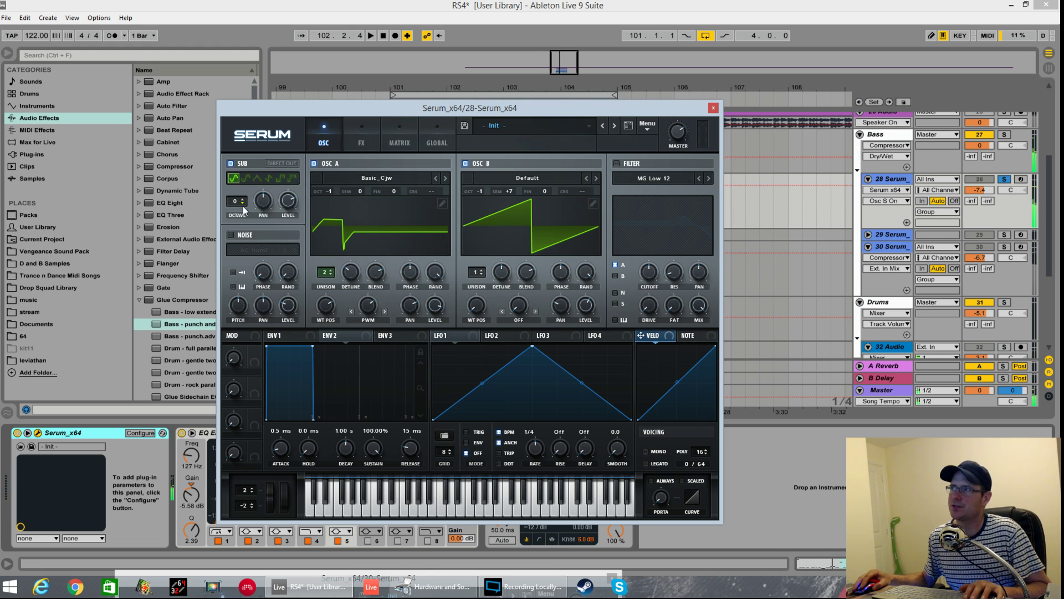
left_click_drag(243, 203, 288, 208)
key("space")
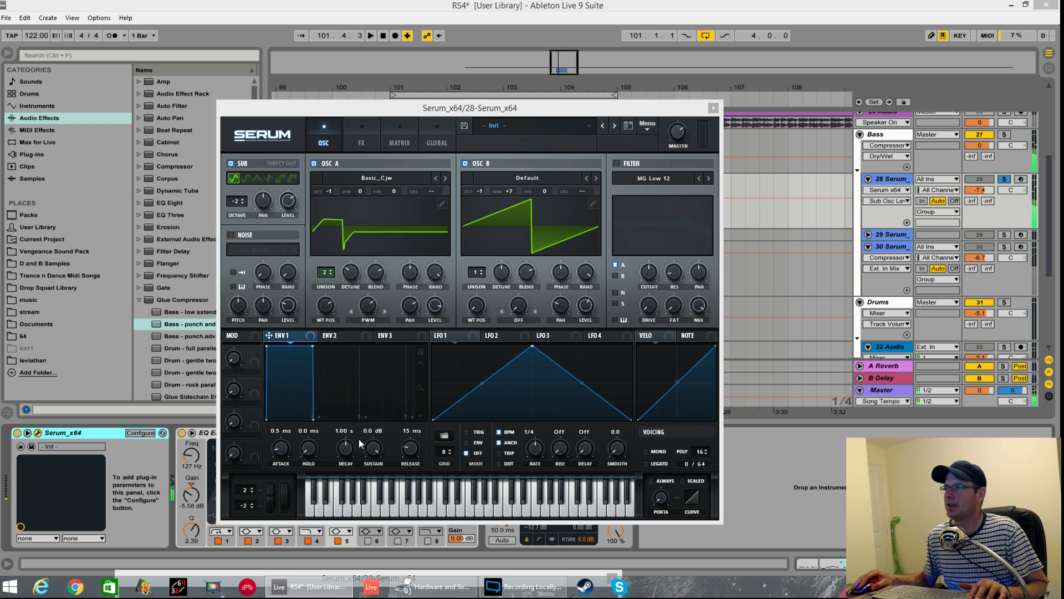
Lower envelope 1's sustain to minus infinity, bend its decay curve upward and set the decay to 763 ms
left_click_drag(373, 448, 370, 532)
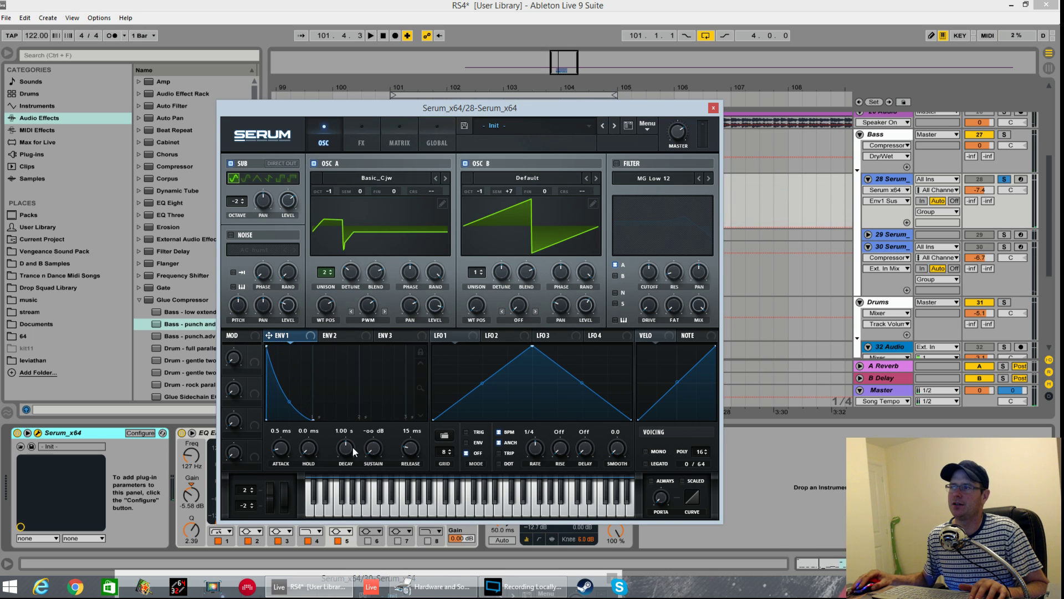
left_click_drag(351, 447, 352, 457)
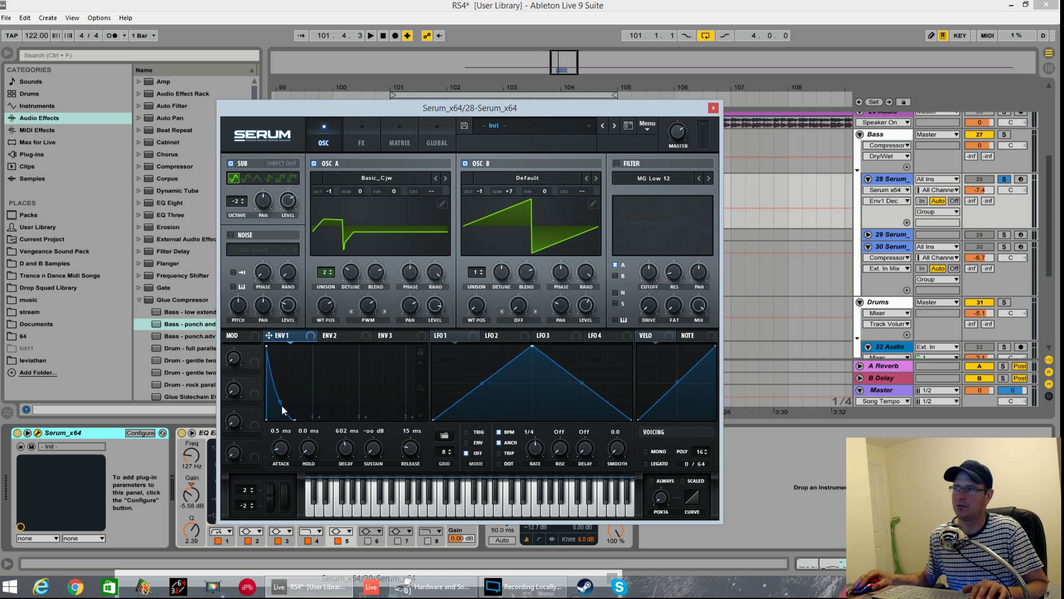
left_click_drag(281, 409, 276, 401)
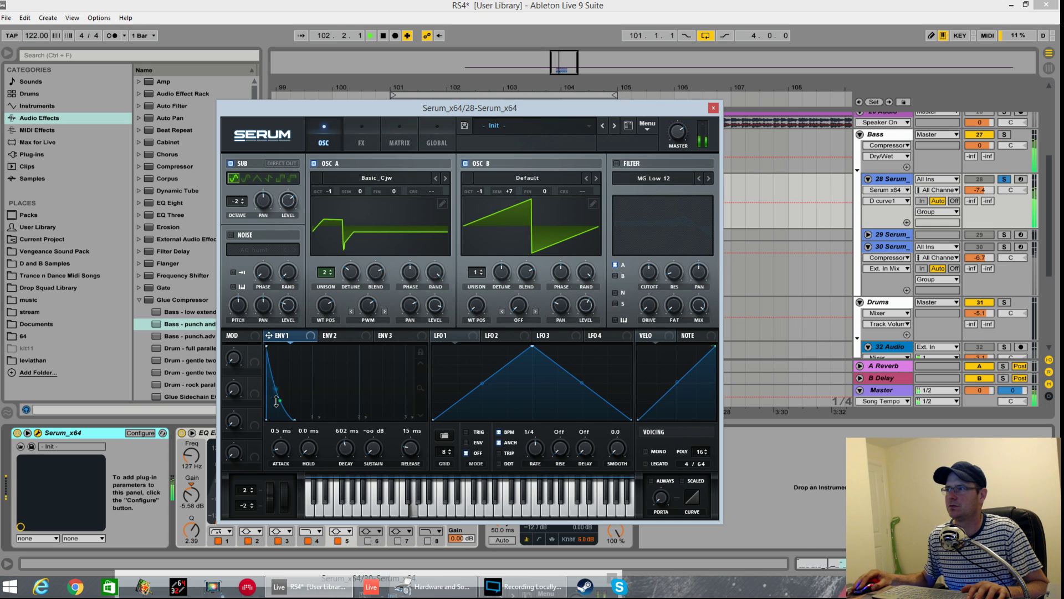
left_click_drag(344, 453, 357, 447)
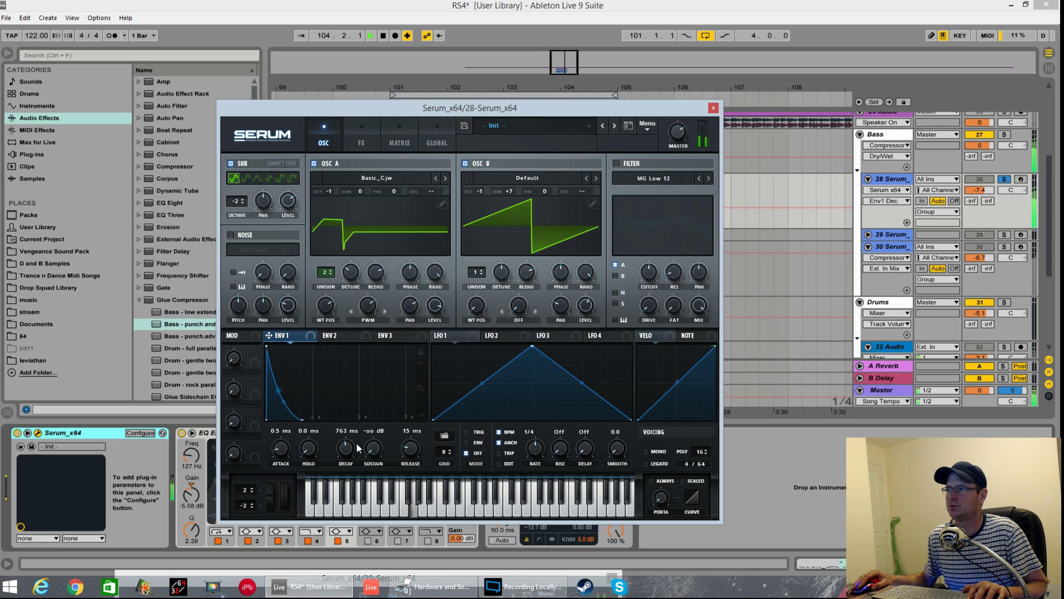
key("space")
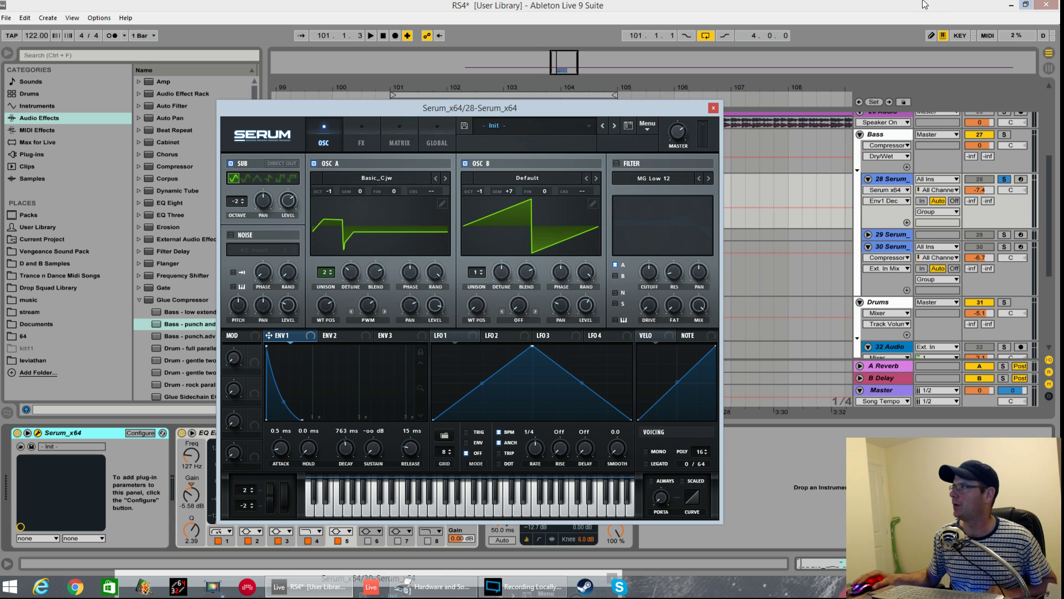
Arm the 28 Serum track for live playing, try a 205 ms decay on envelope 1 and settle on 799 ms
left_click(1020, 179)
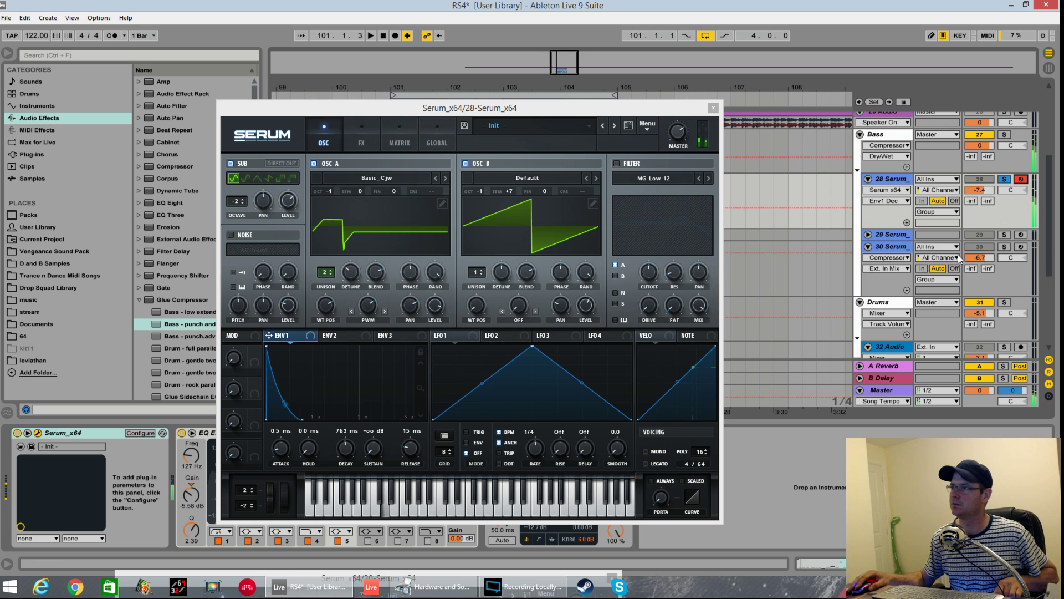
left_click_drag(350, 438, 348, 457)
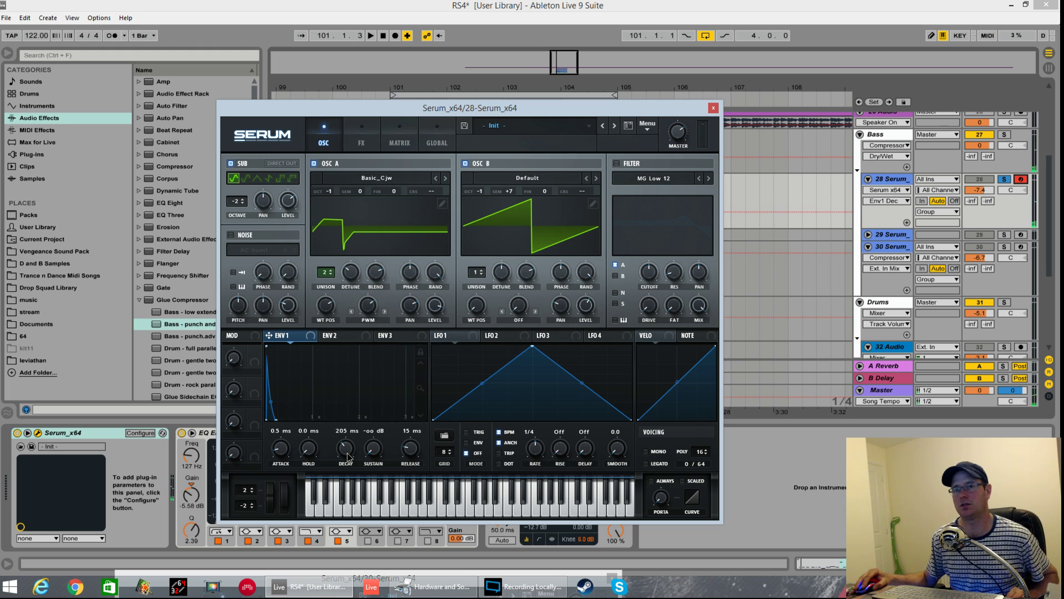
left_click_drag(349, 457, 347, 440)
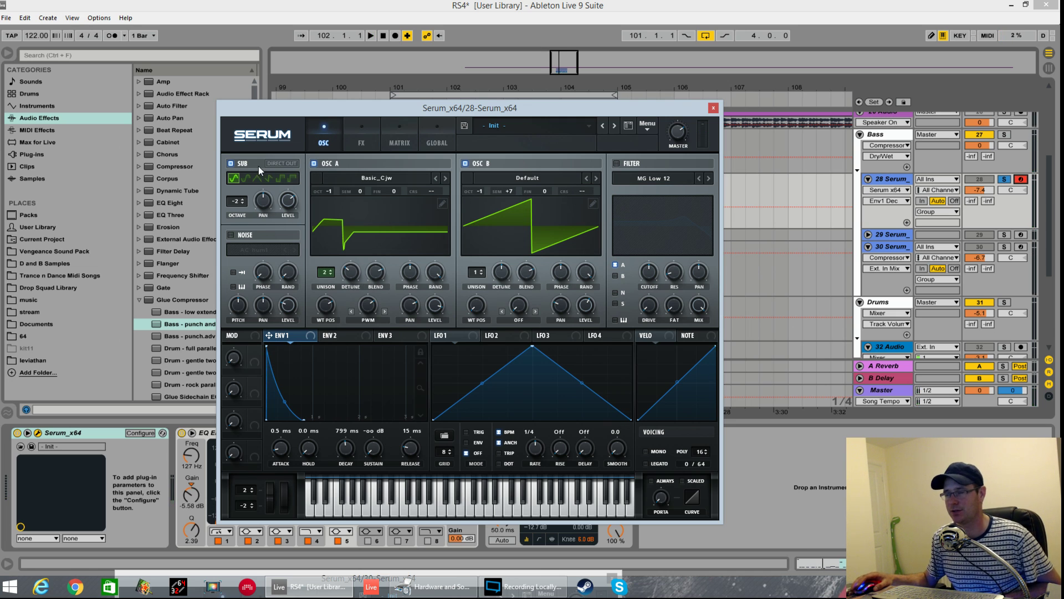
Set oscillator B's warp mode to FM Sub Osc and raise the warp amount during playback with oscillator A switched off
left_click(523, 318)
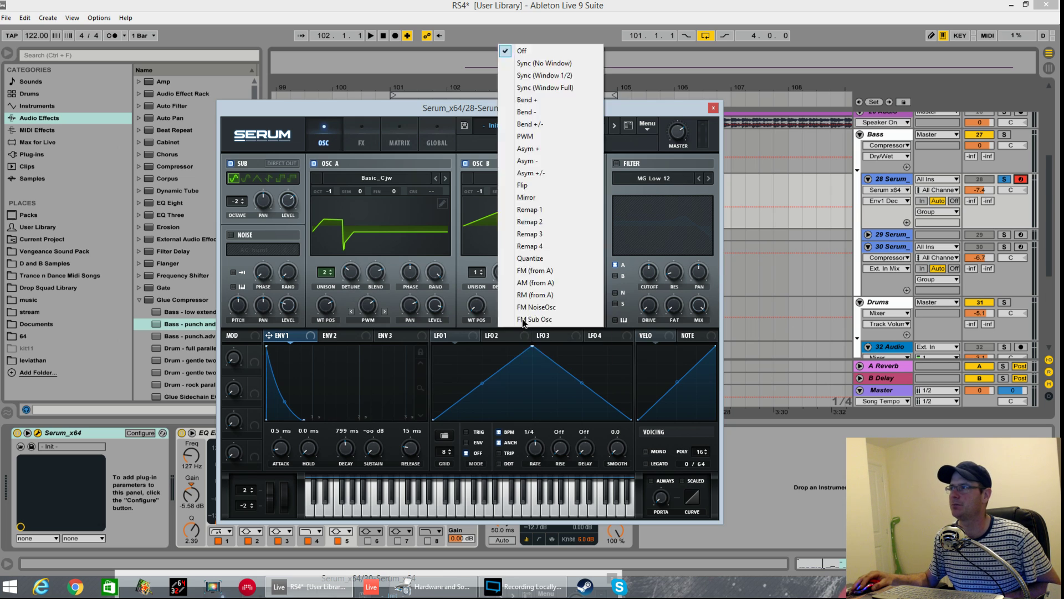
left_click(527, 313)
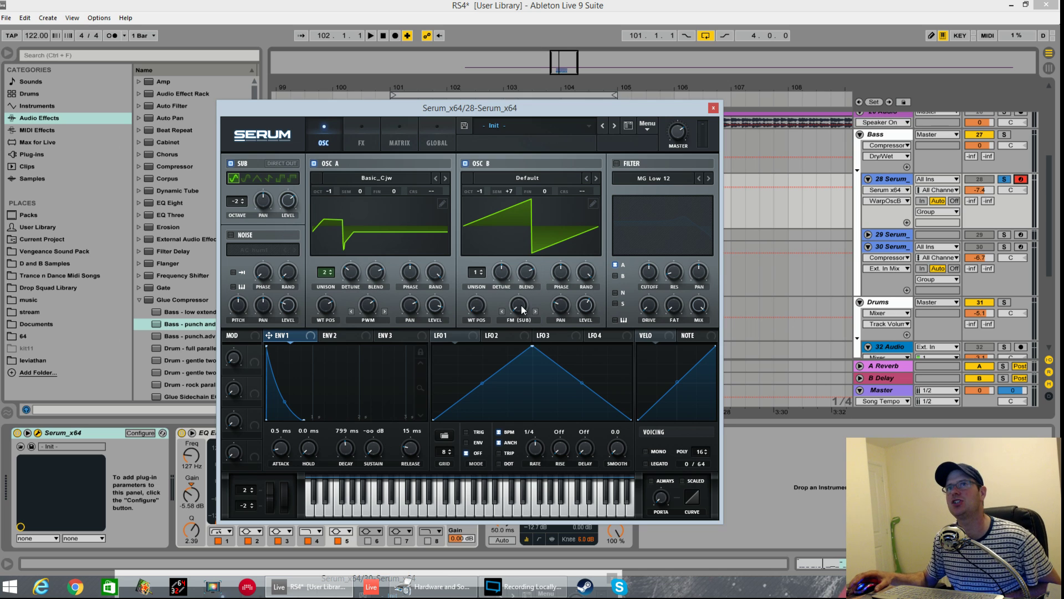
left_click(314, 163)
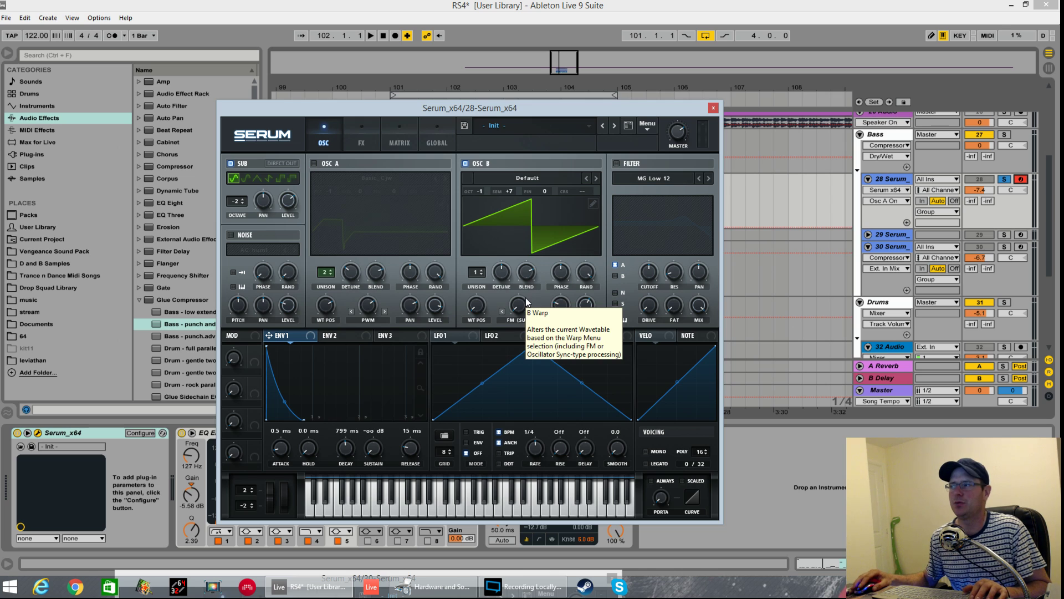
left_click_drag(522, 307, 517, 272)
key("space")
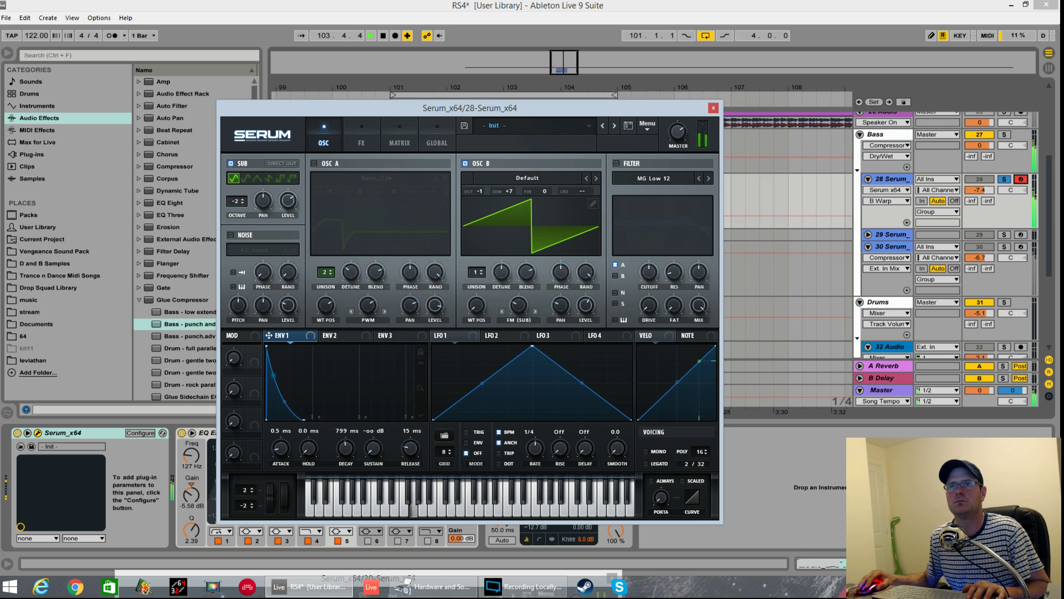
left_click(520, 307)
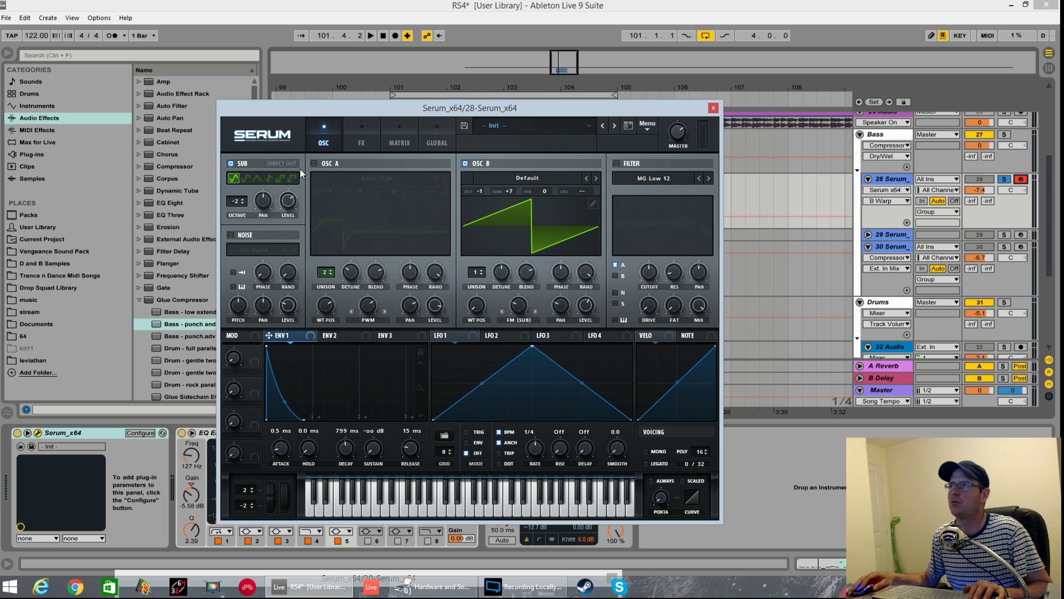
Turn oscillator A back on and listen to the combined sound in the loop
left_click(315, 164)
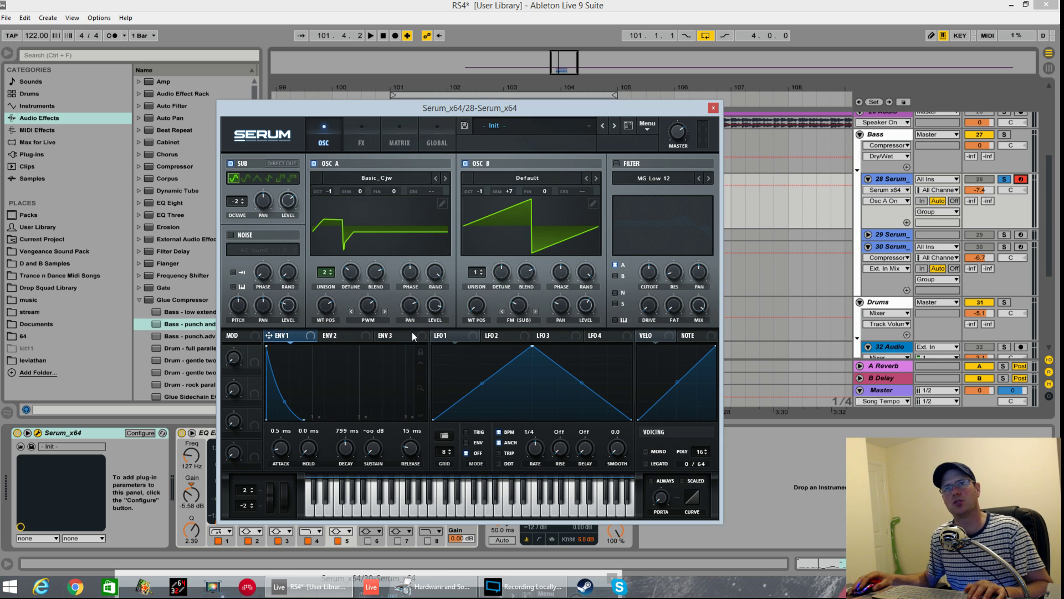
key("space")
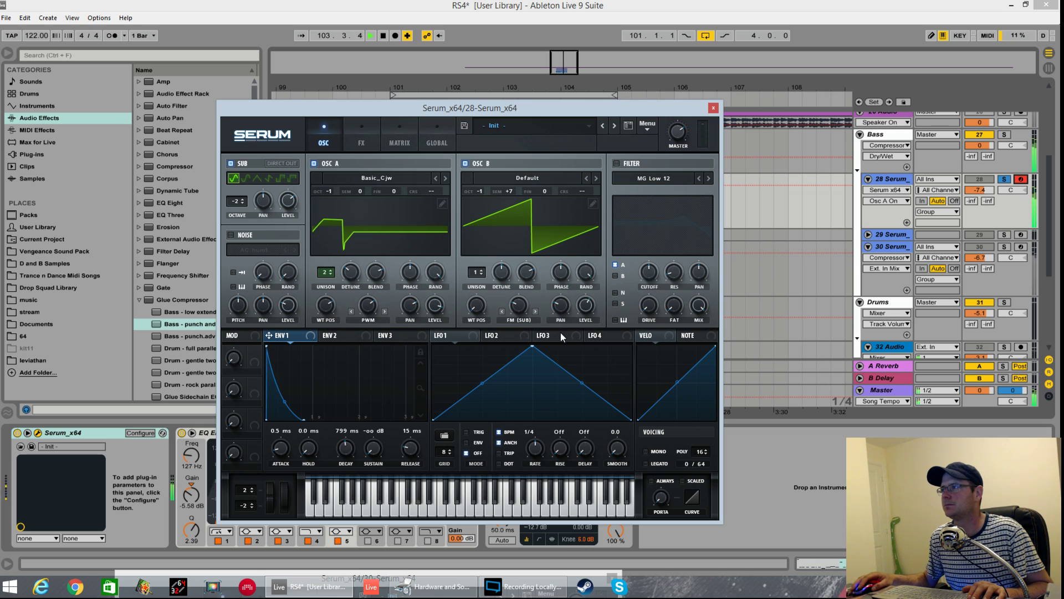
key("space")
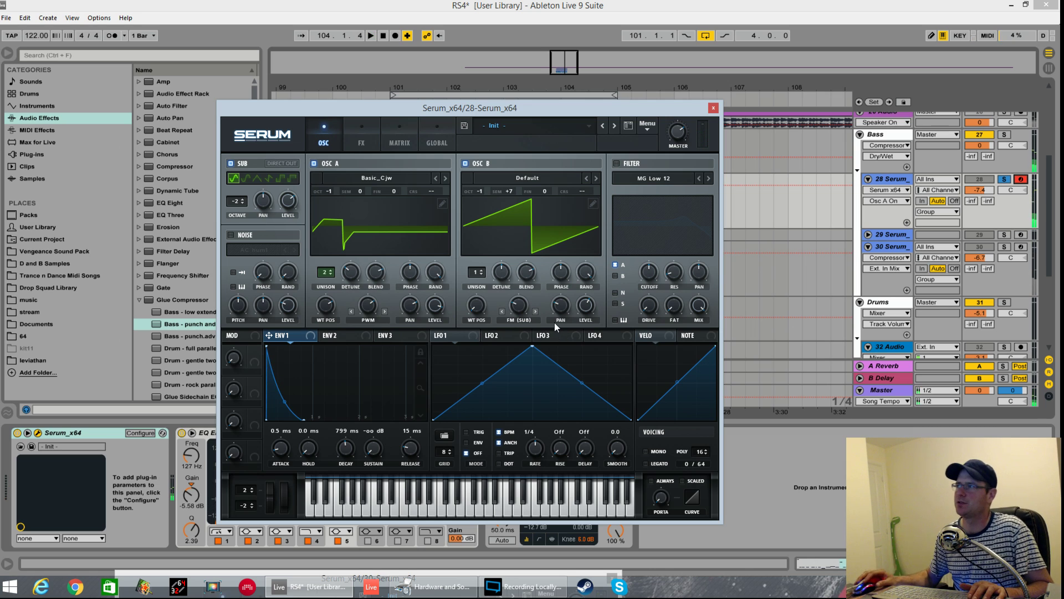
Move the synth window aside, view the bass clip's MIDI notes while the loop plays, and bring the window back
left_click_drag(505, 104, 505, 243)
left_click_drag(516, 306, 563, 544)
double_click(525, 180)
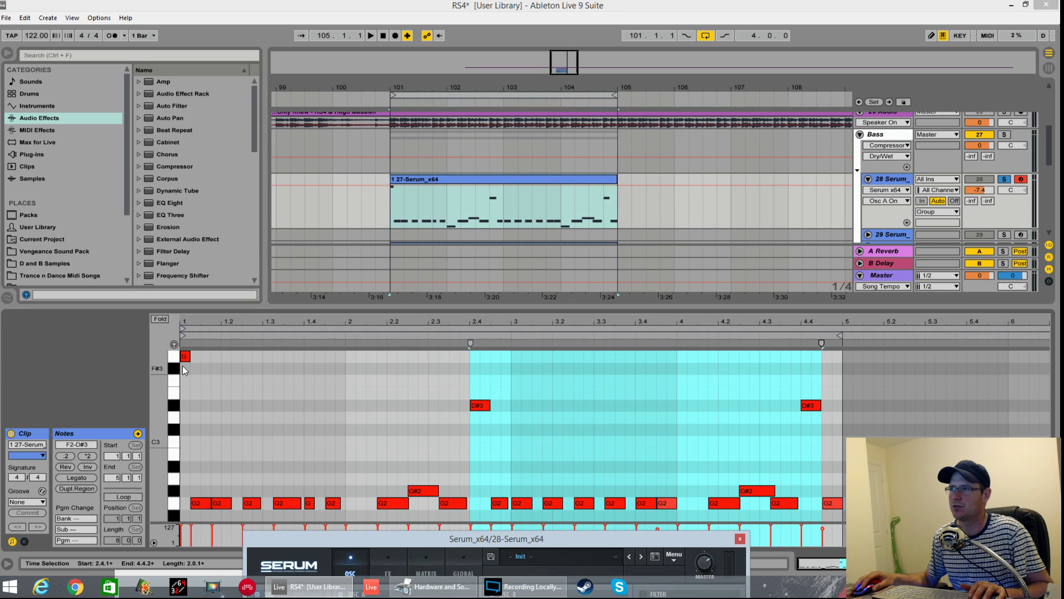
key("space")
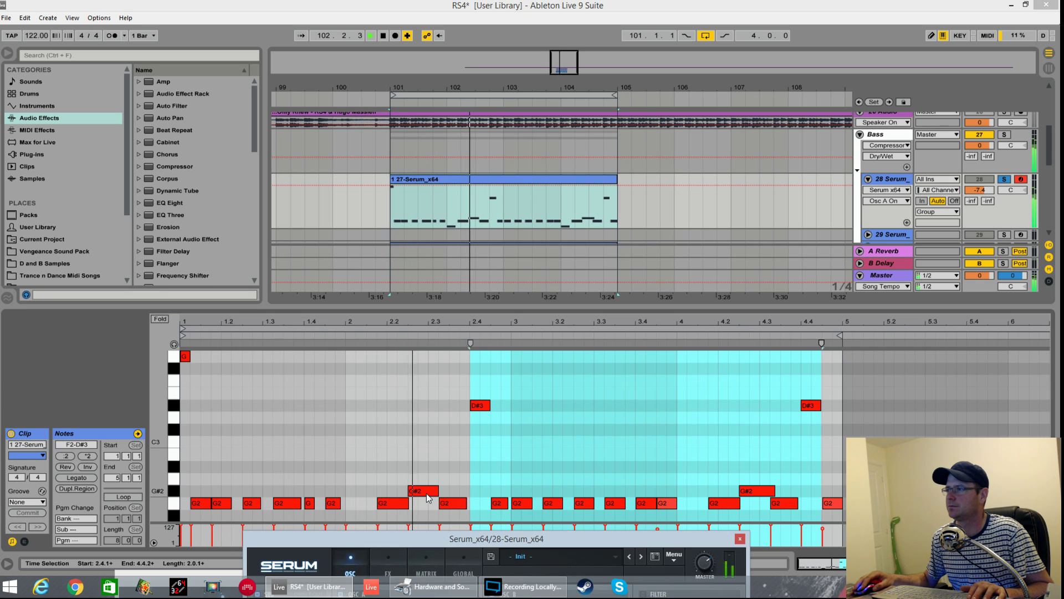
left_click_drag(488, 539, 514, 115)
key("space")
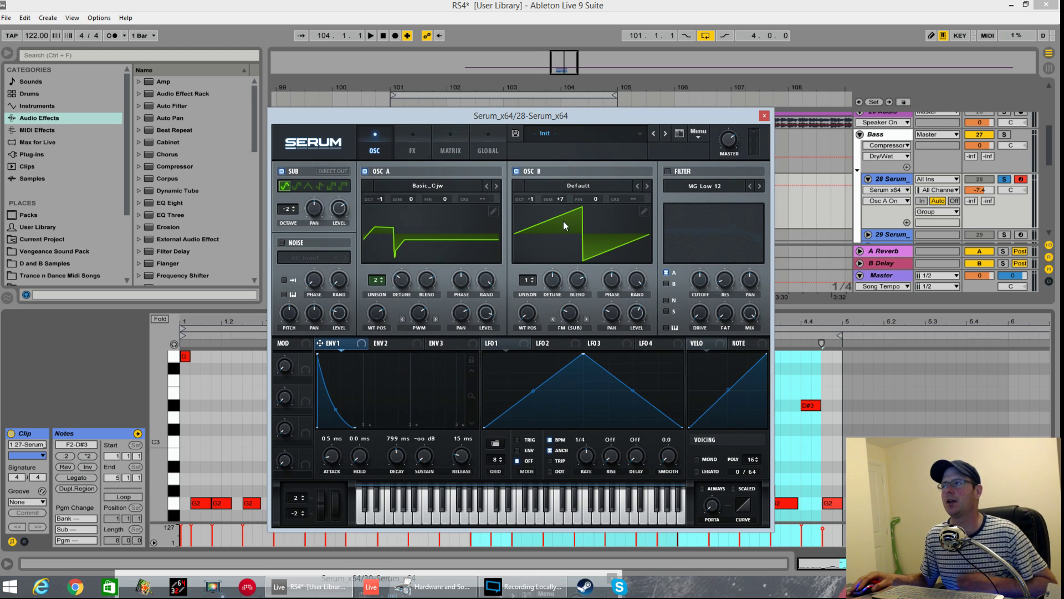
Turn on the MG Low 12 filter, raise its resonance, drive and cutoff, and listen to the loop
left_click(668, 172)
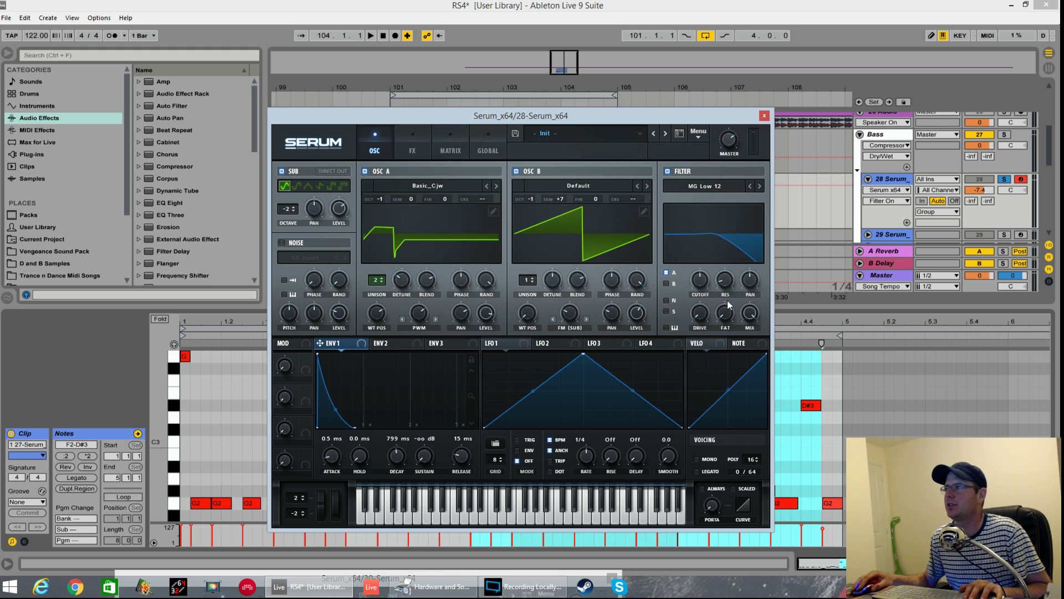
left_click_drag(728, 291, 727, 273)
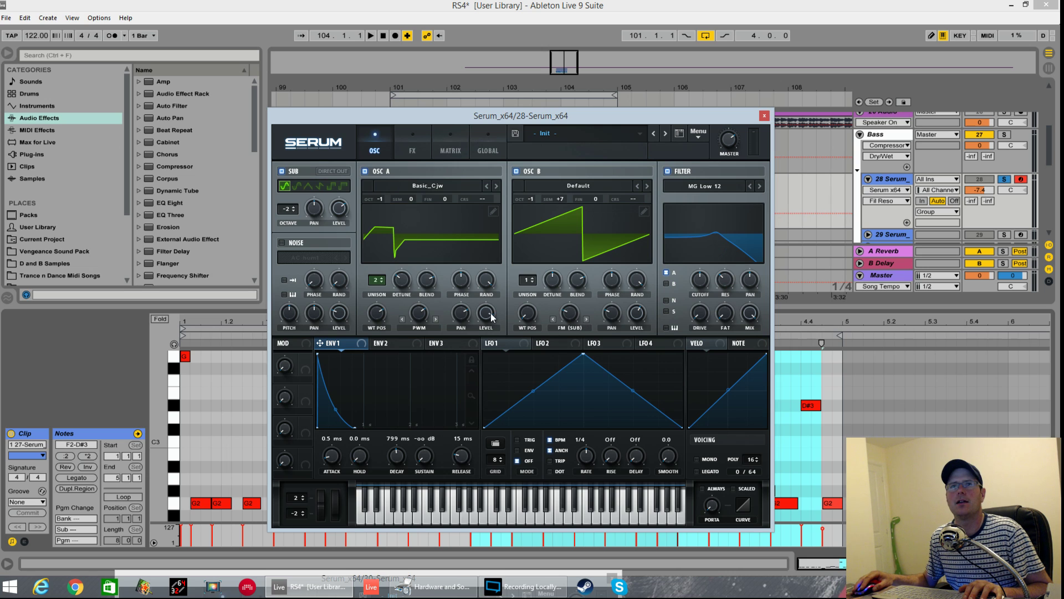
left_click_drag(701, 321, 706, 268)
key("space")
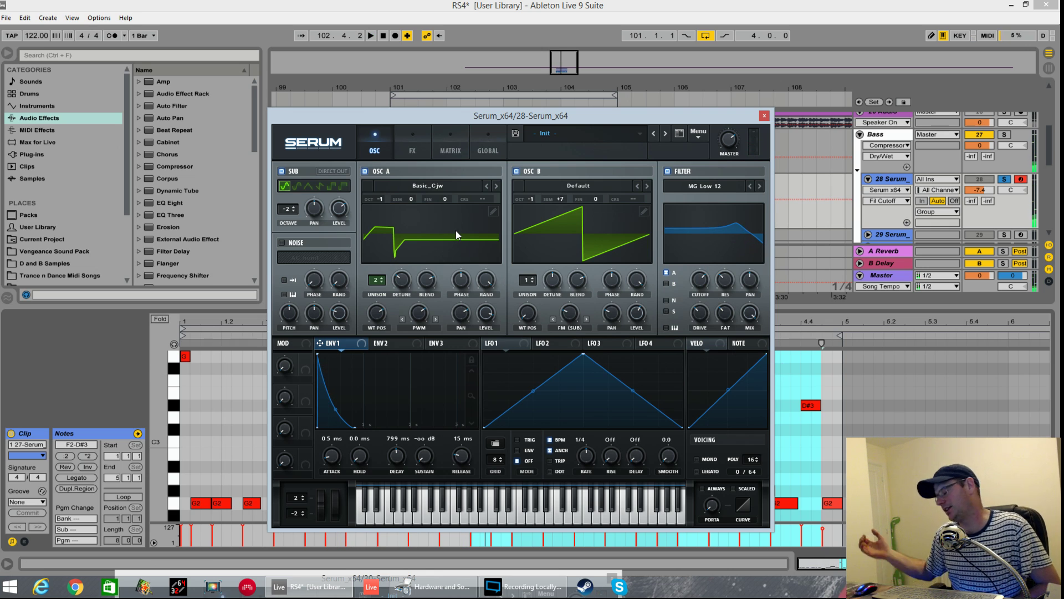
Shape envelope 2 with a 263 ms attack, a 132 ms release and an attack curve bent upward
left_click(389, 343)
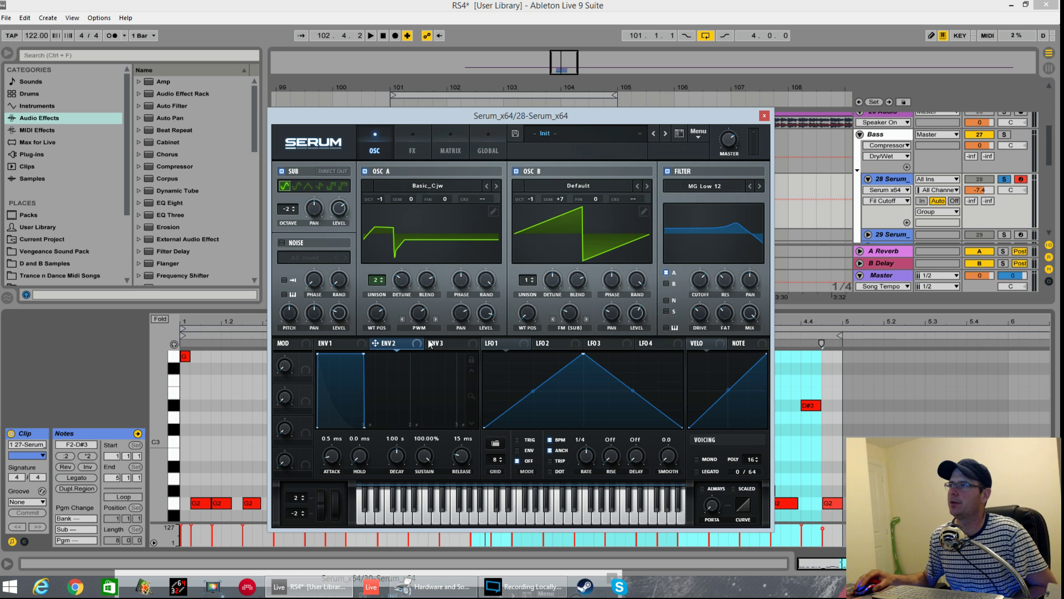
left_click(424, 460)
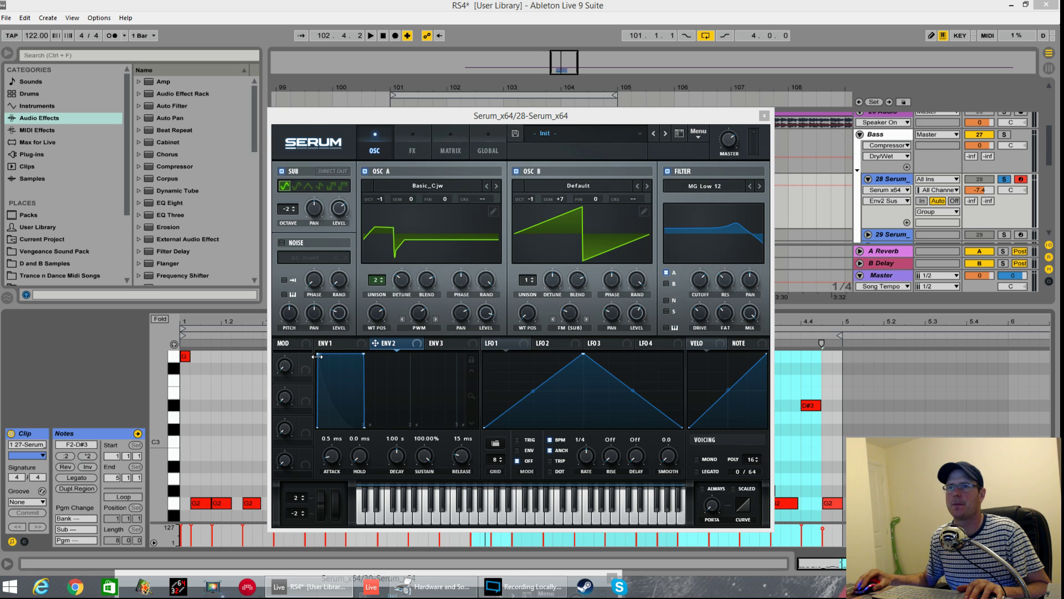
left_click_drag(317, 357, 351, 355)
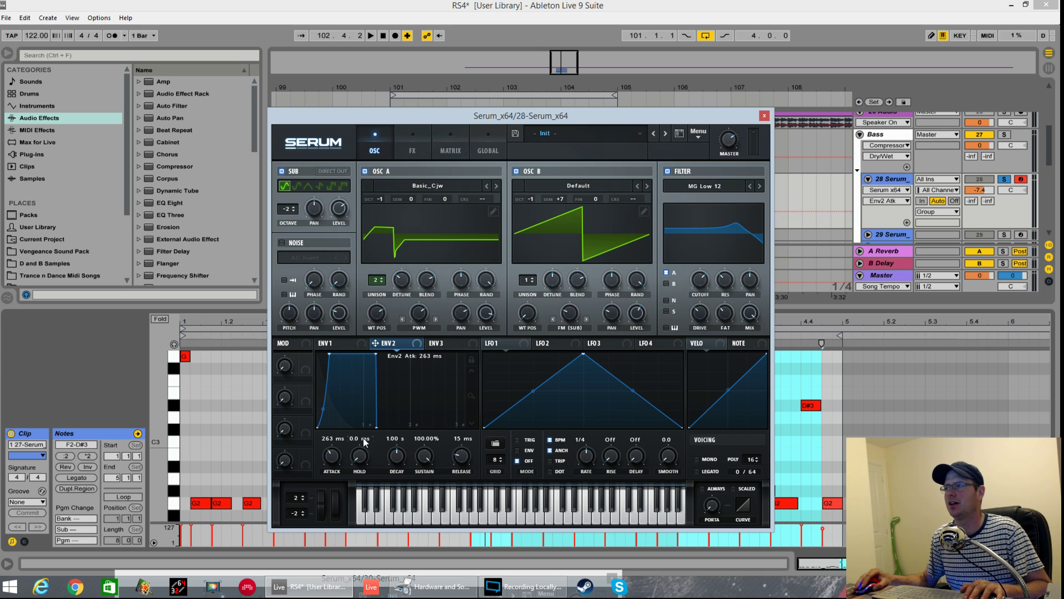
key("space")
left_click_drag(459, 457, 459, 445)
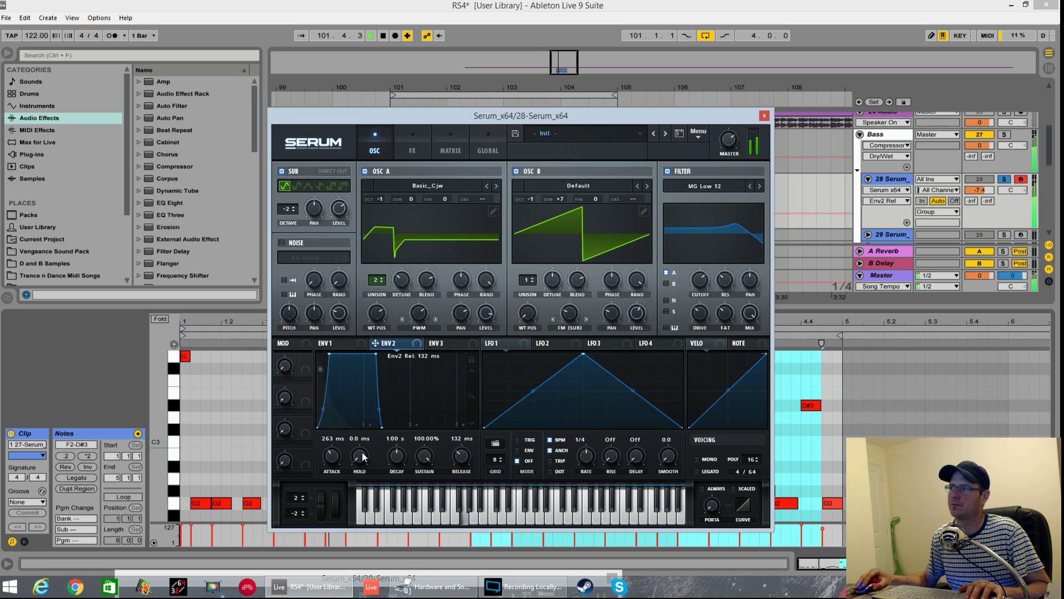
left_click_drag(324, 408, 324, 394)
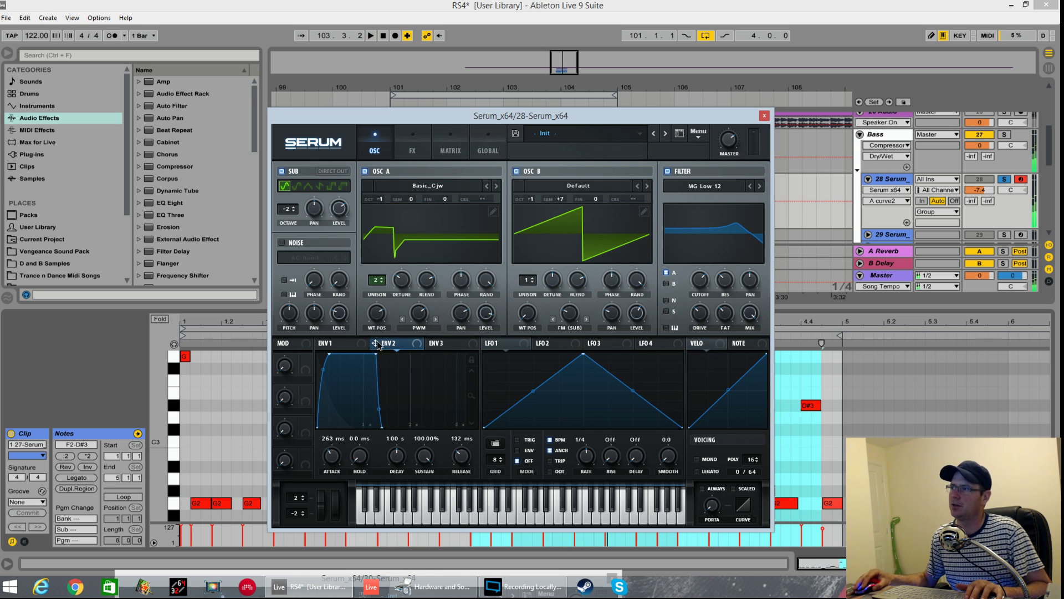
Assign envelope 2 to the filter cutoff with a modulation amount of about -53 and play the loop
left_click_drag(377, 345, 651, 300)
left_click_drag(690, 270, 683, 314)
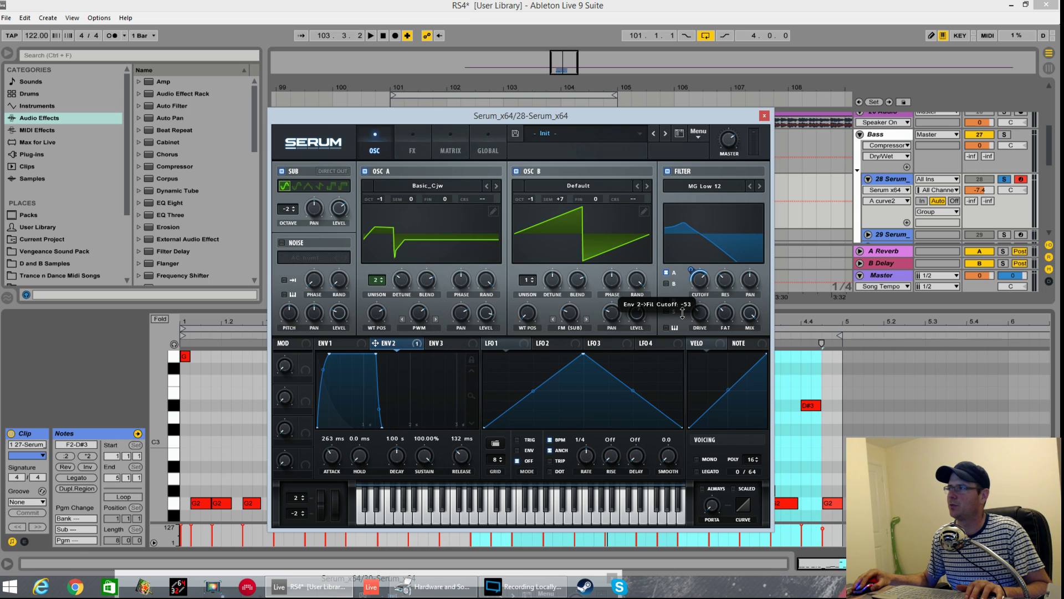
key("space")
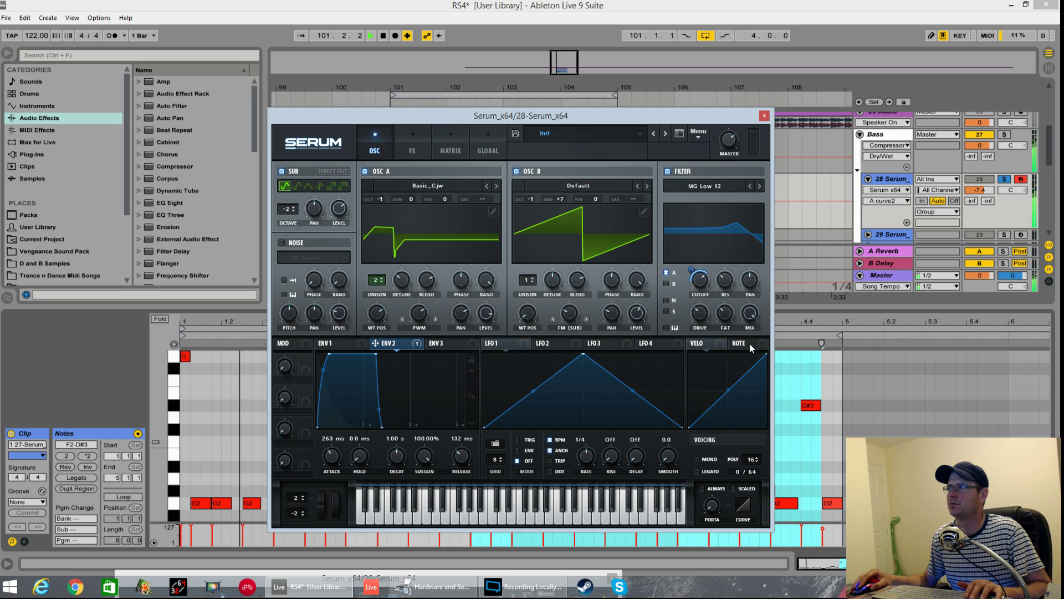
Route oscillator B and the sub oscillator into the filter alongside oscillator A, comparing with and without them while the loop plays
left_click(667, 283)
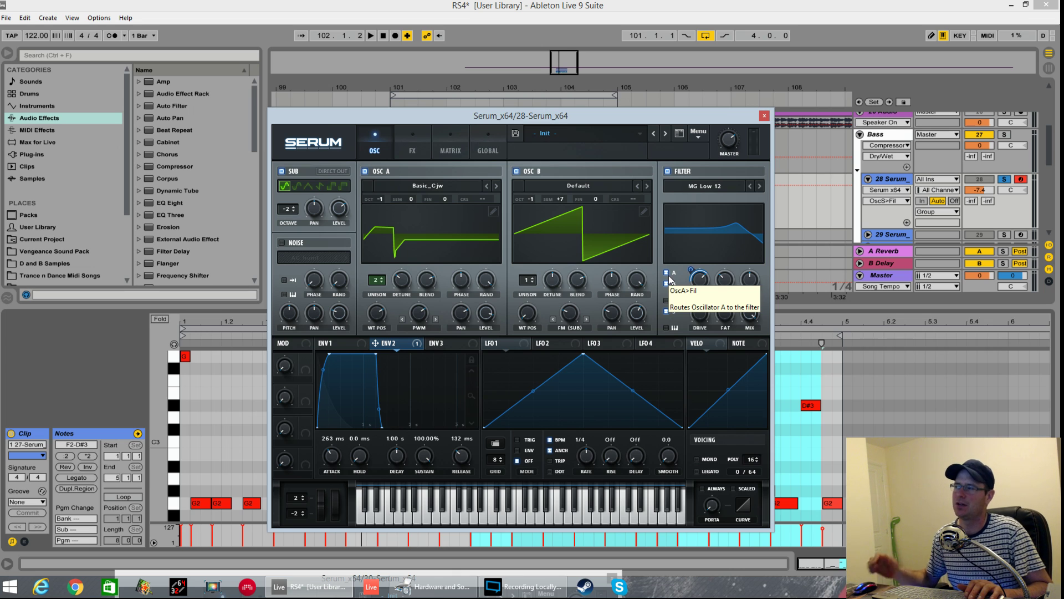
left_click(667, 311)
key("space")
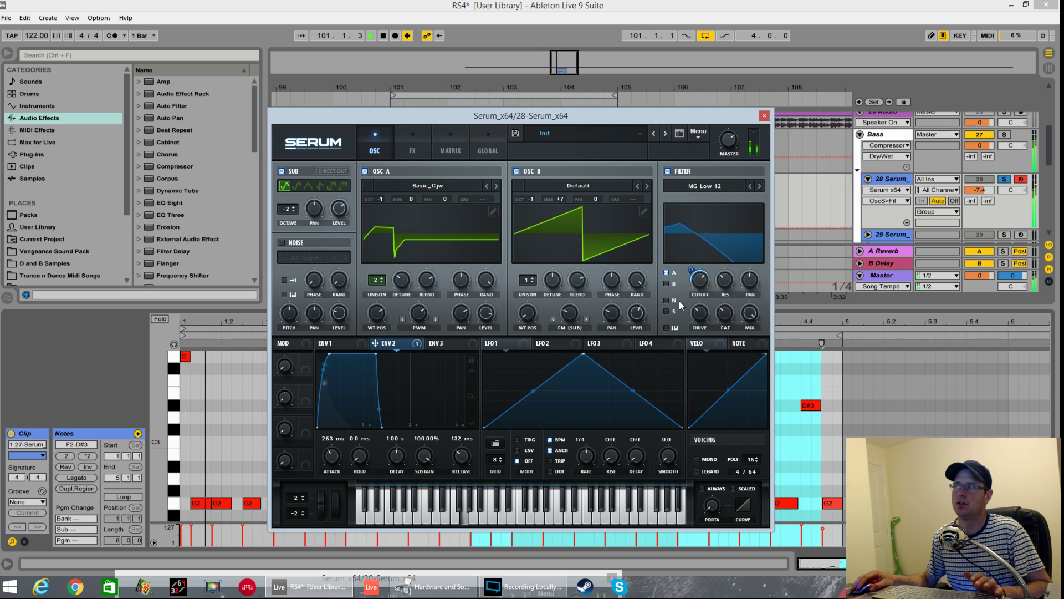
left_click(667, 284)
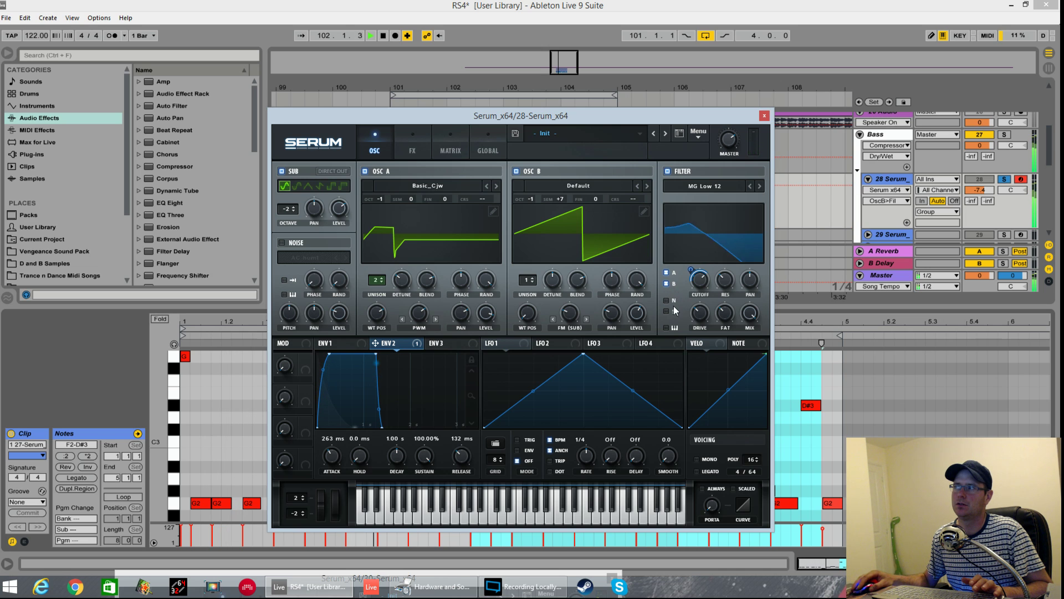
left_click(667, 311)
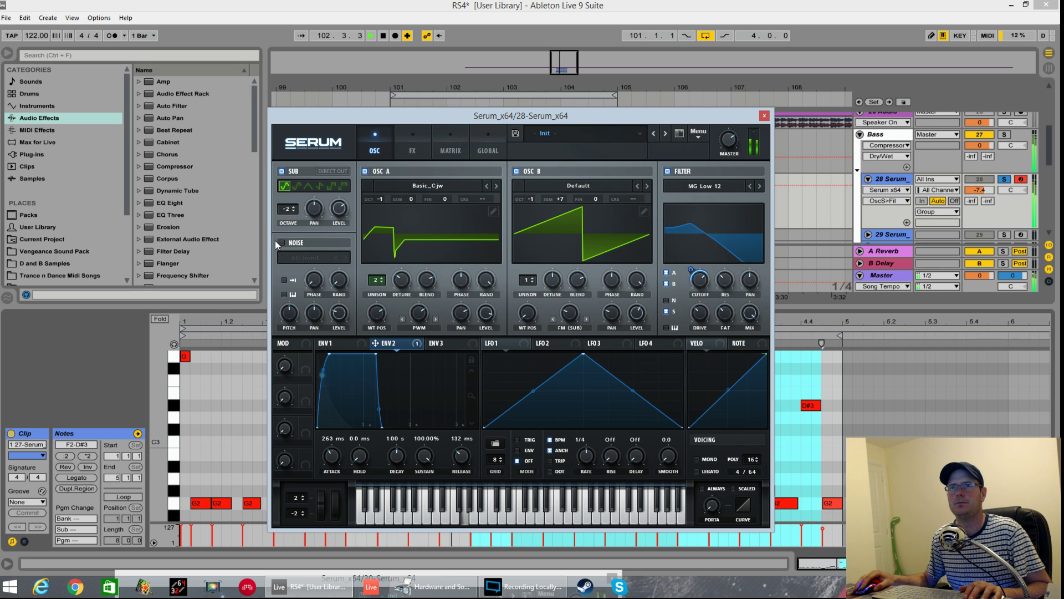
Adjust oscillator A's PWM warp, assign envelope 2 to it, lower the modulation amount and listen to the loop
left_click_drag(423, 315, 423, 312)
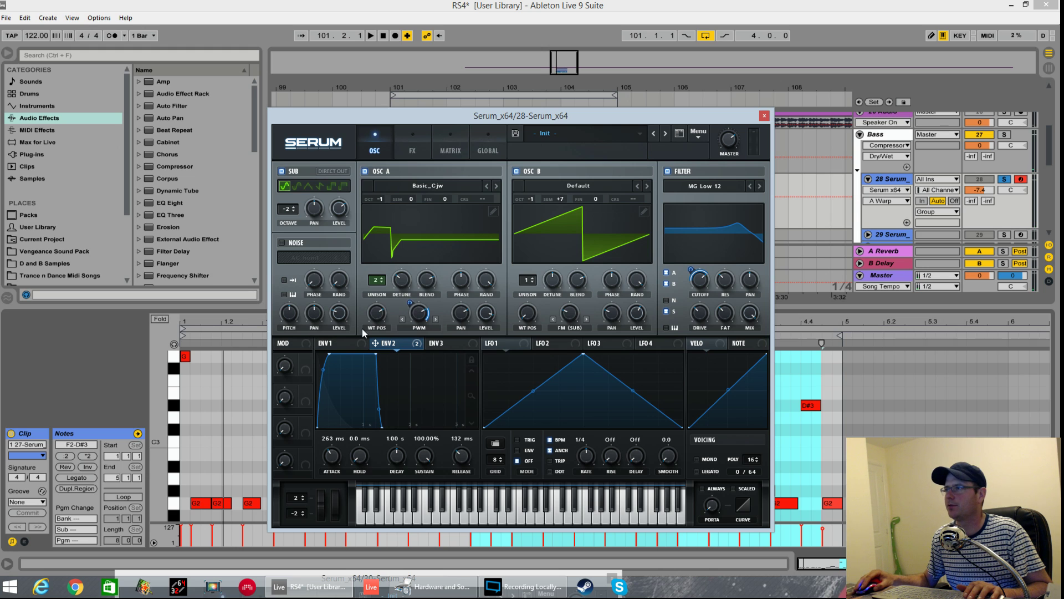
left_click_drag(413, 307, 408, 346)
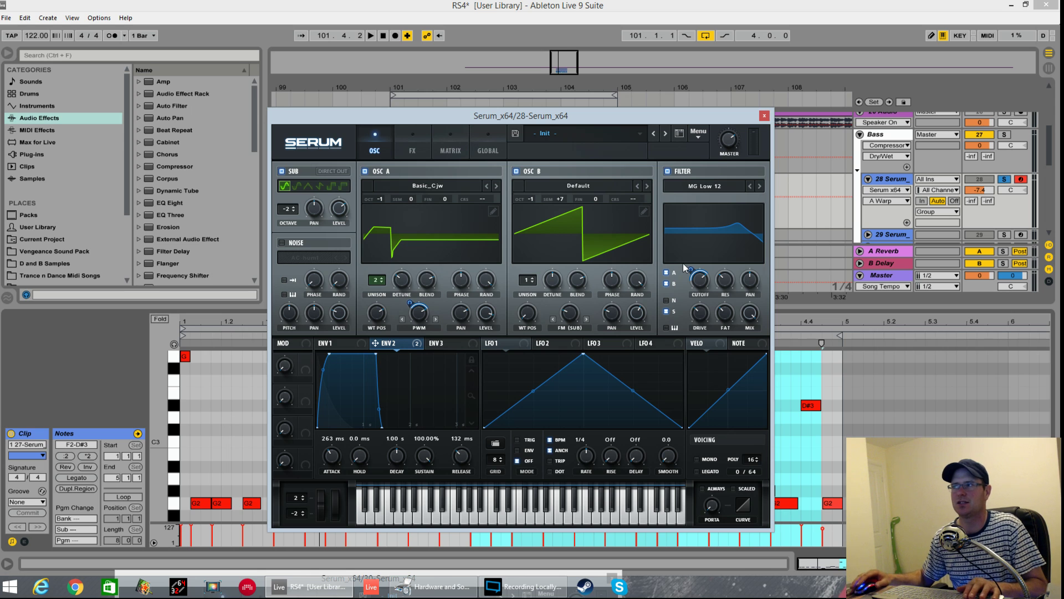
key("space")
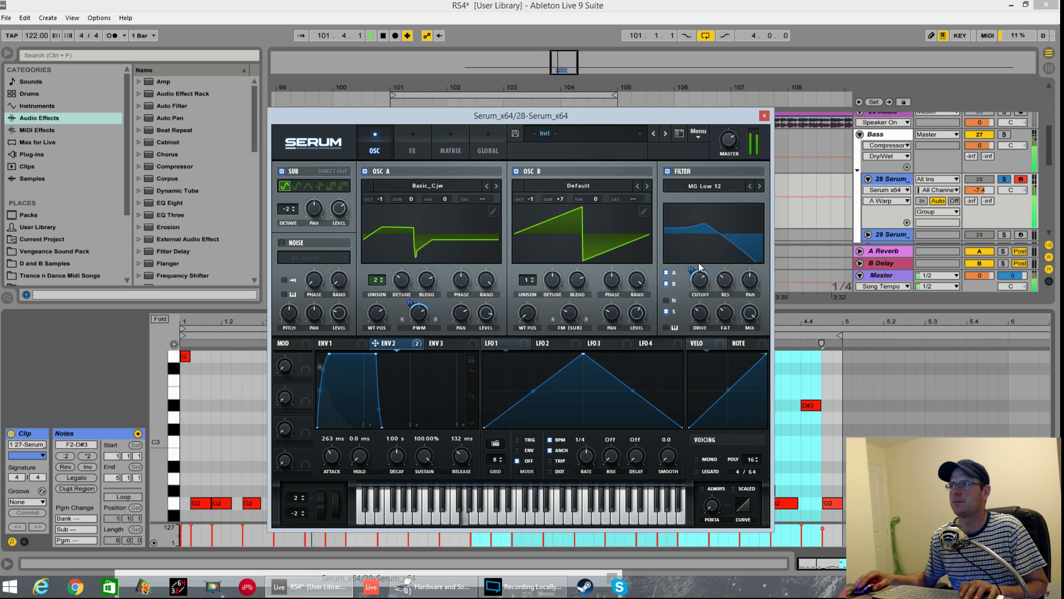
key("space")
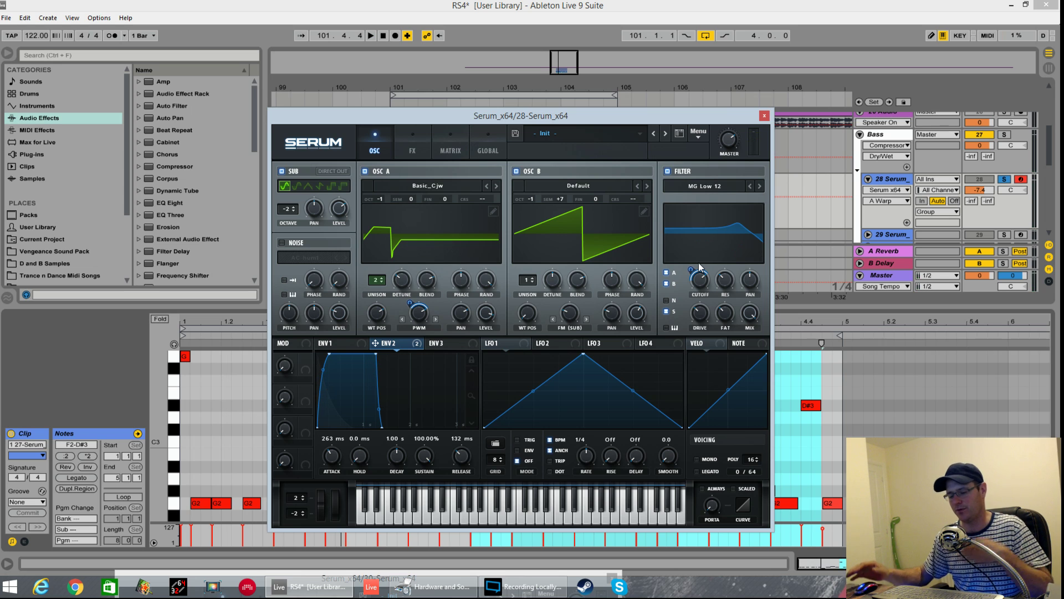
key("space")
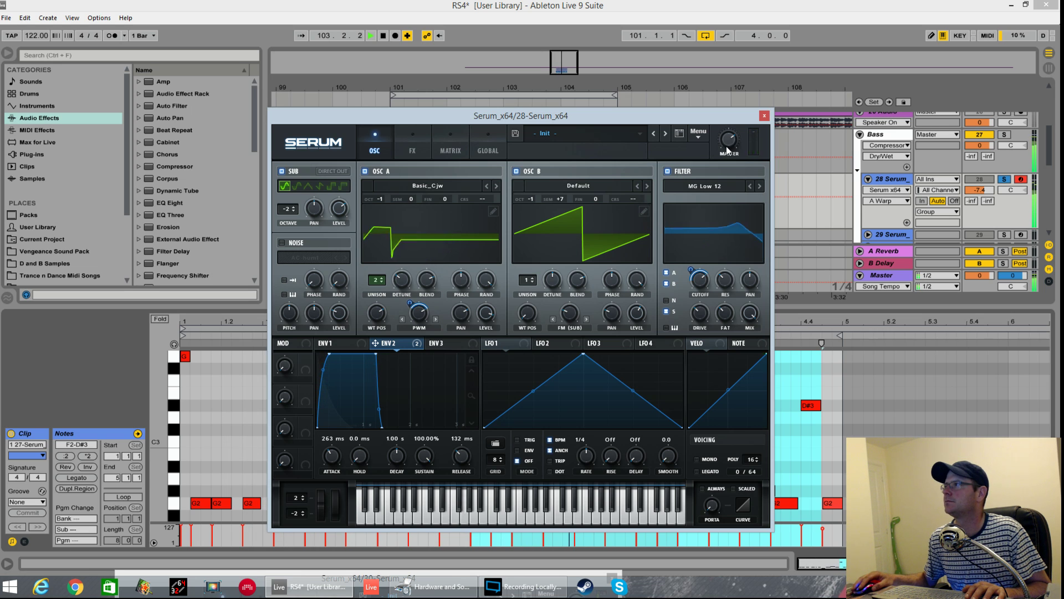
Raise the master volume slightly, assign envelope 2 to the sub oscillator's level and listen to the loop
left_click_drag(729, 145, 729, 139)
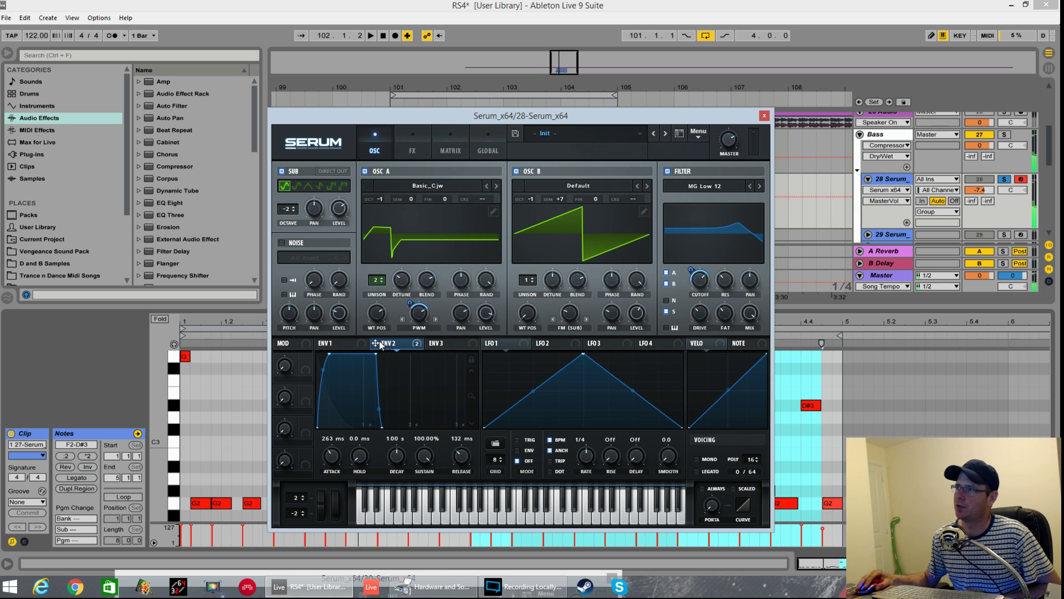
left_click_drag(338, 211, 332, 199)
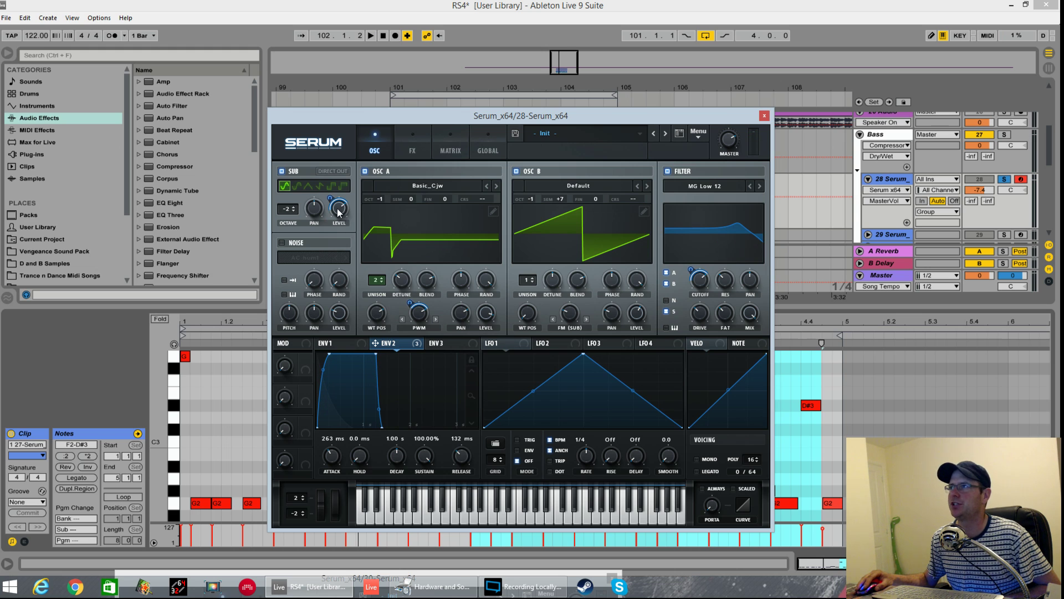
key("space")
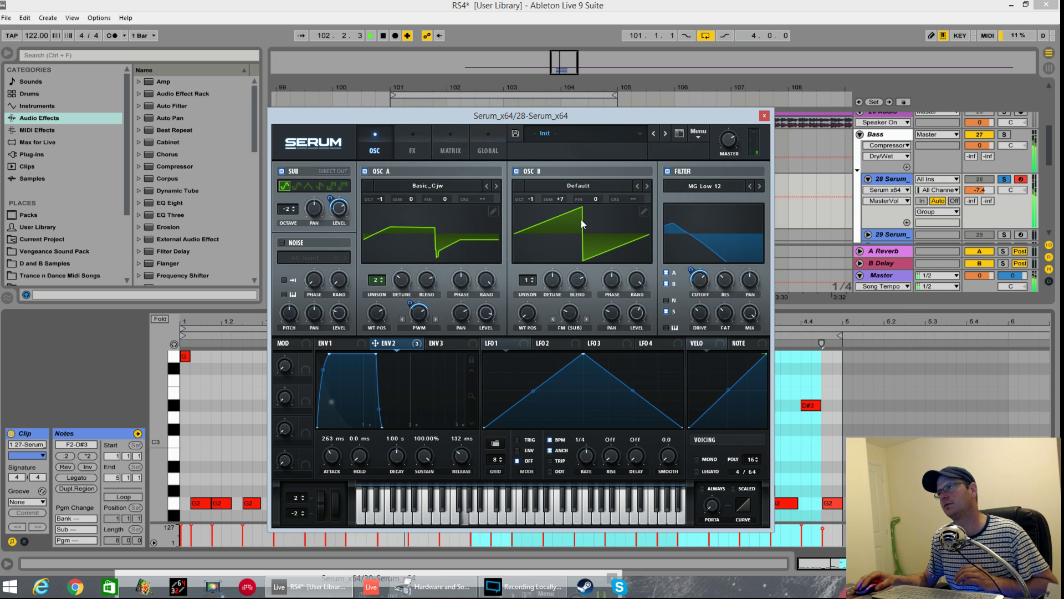
key("space")
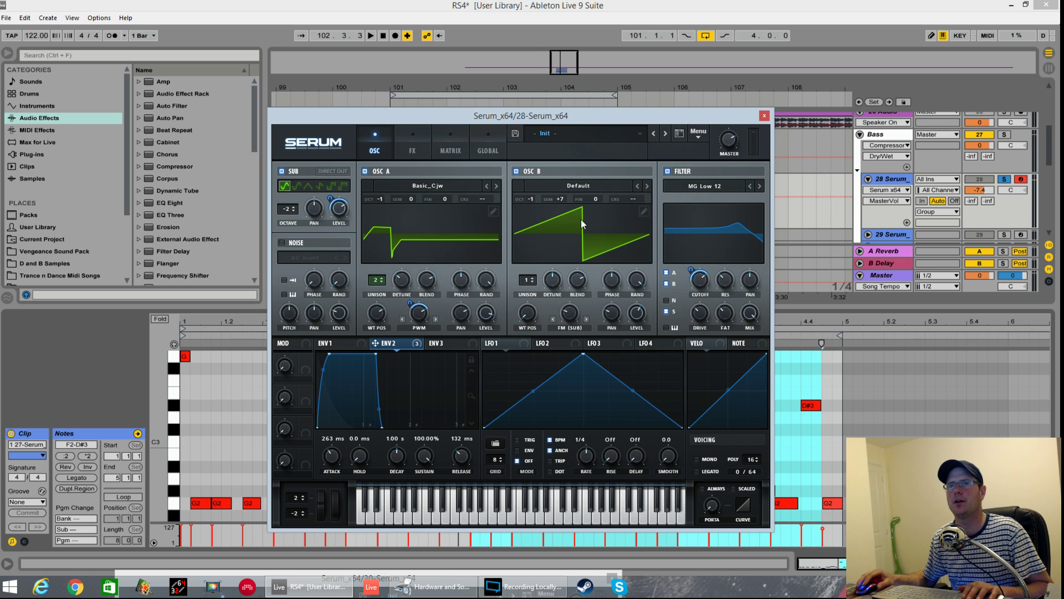
key("space")
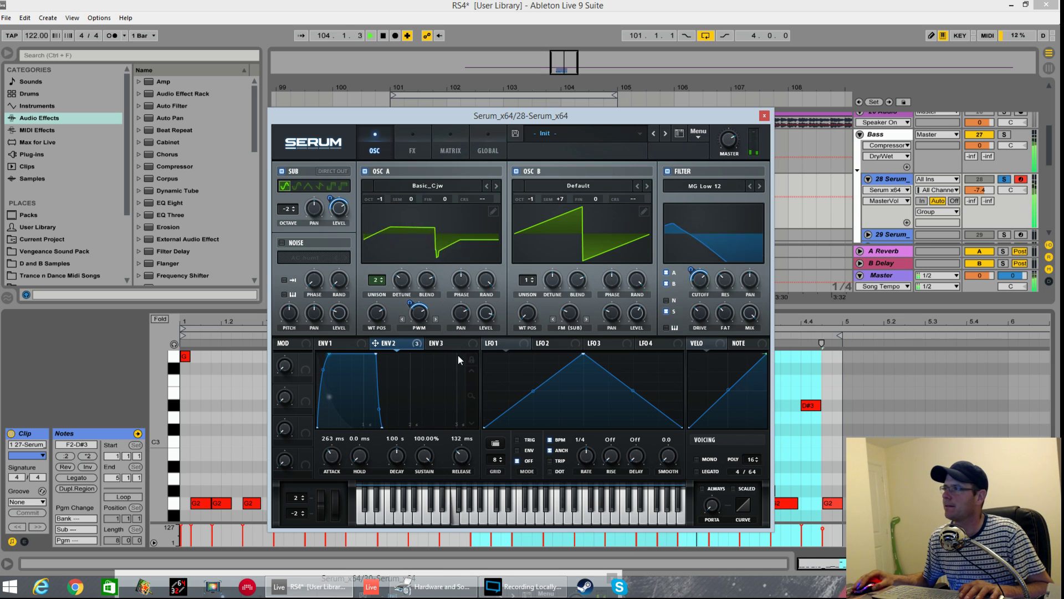
key("space")
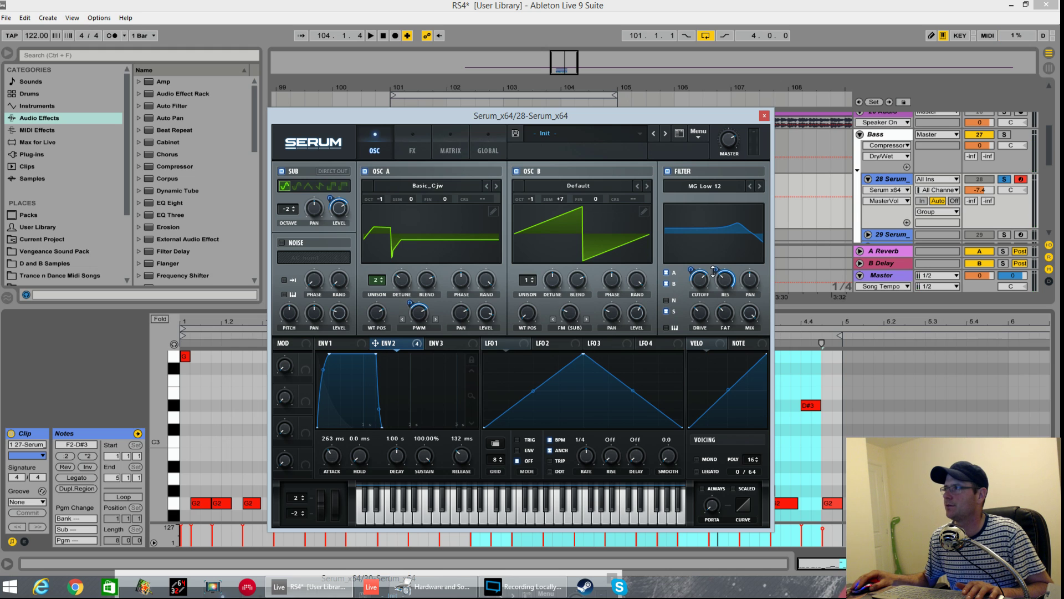
Modulate the filter resonance from envelope 2 by about -27 and listen to the loop
left_click_drag(714, 271, 710, 312)
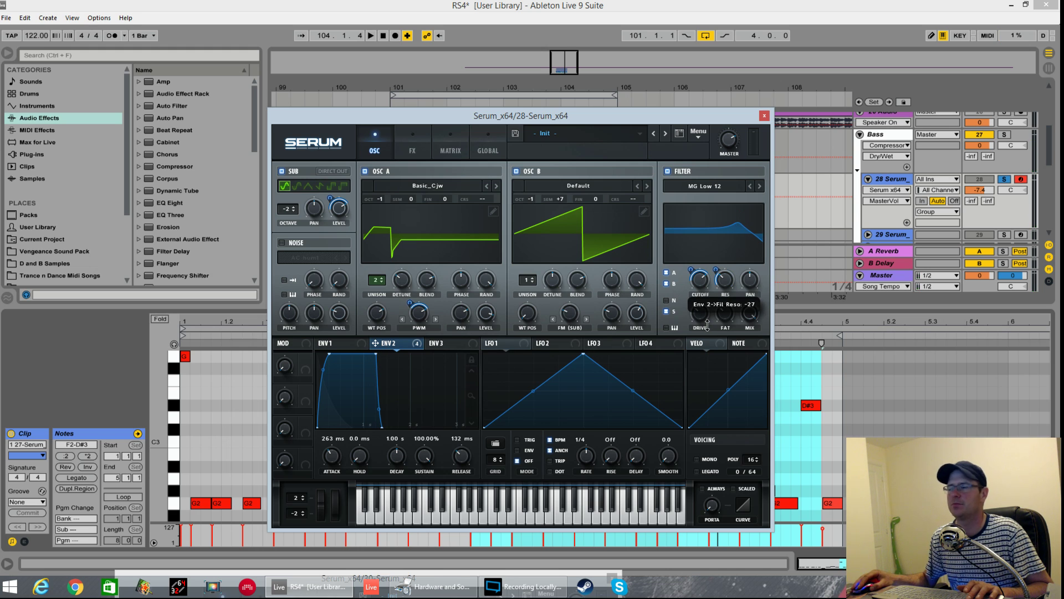
key("space")
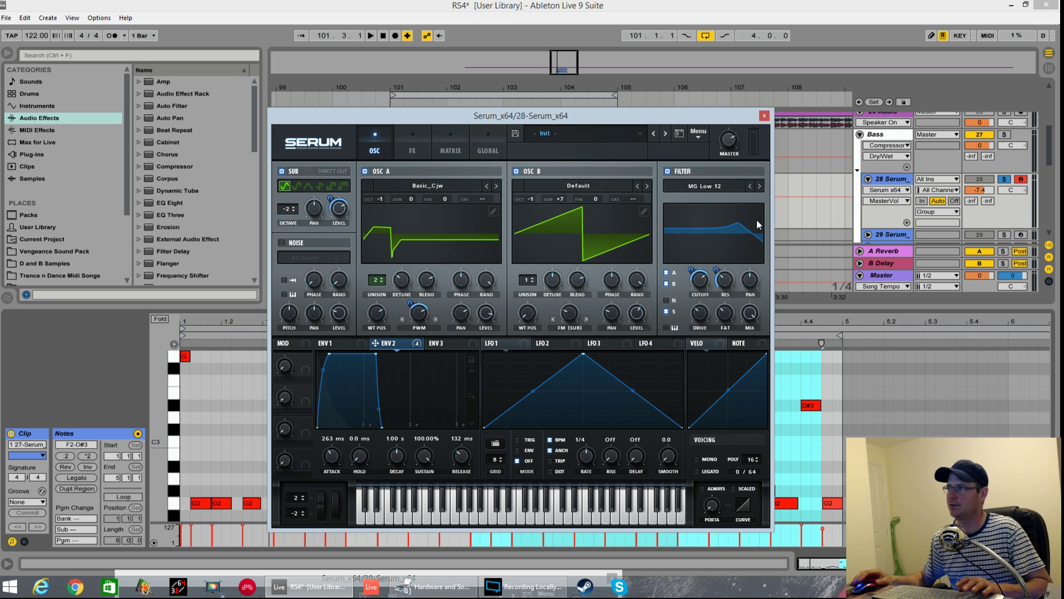
key("space")
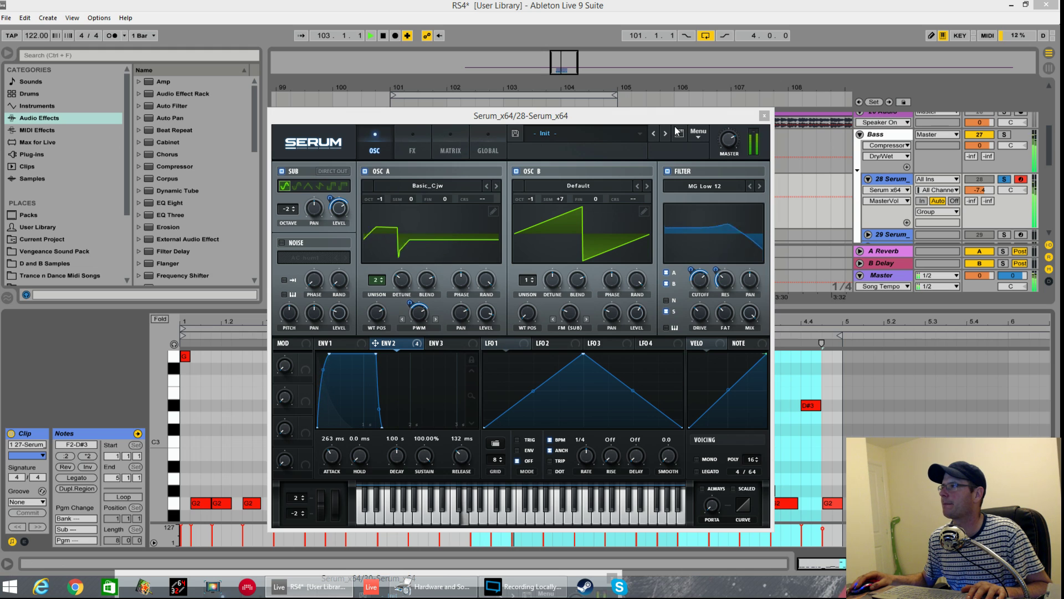
key("space")
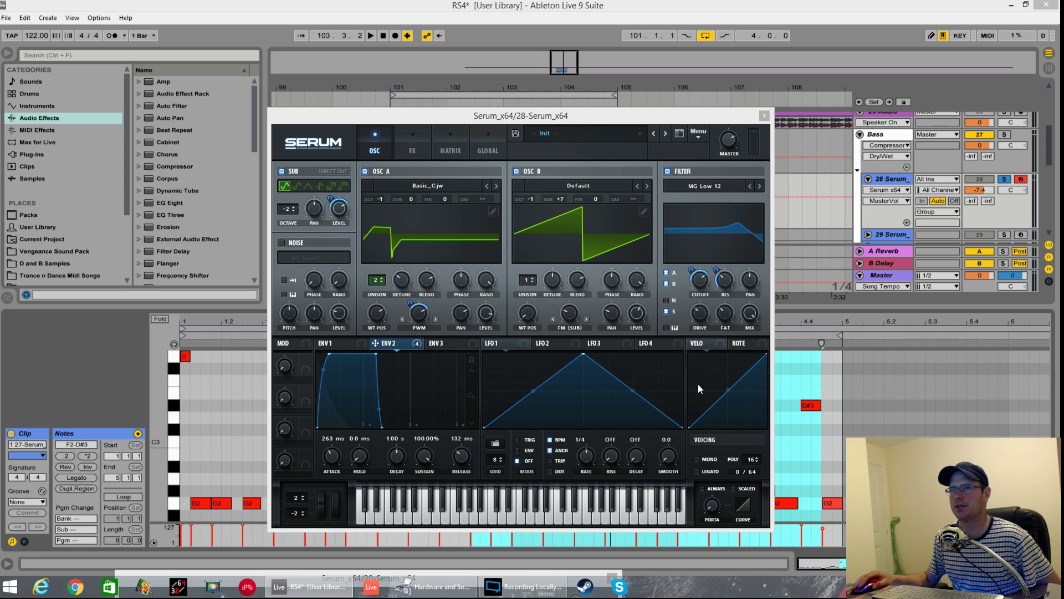
key("space")
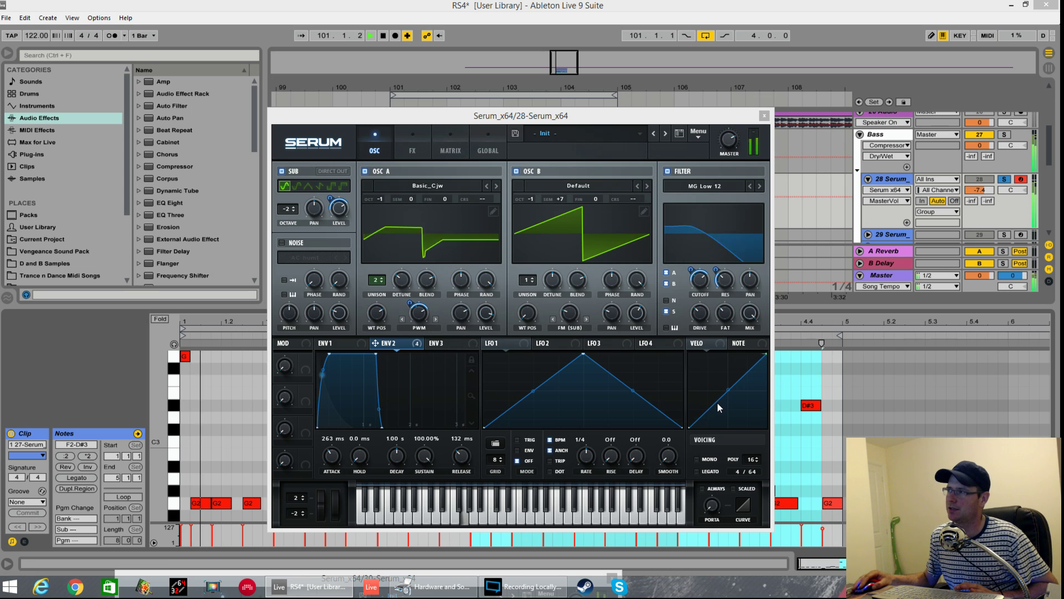
Reshape the velocity curve so it stays near zero over the lower range and climbs steadily to the maximum
left_click(755, 365)
double_click(742, 362)
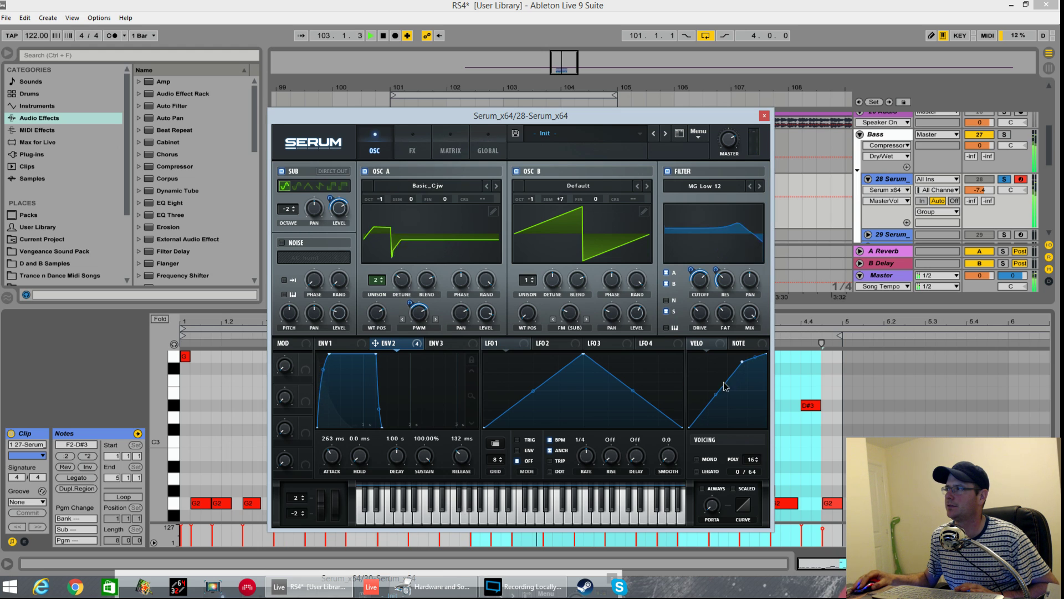
double_click(721, 426)
left_click_drag(743, 367, 751, 430)
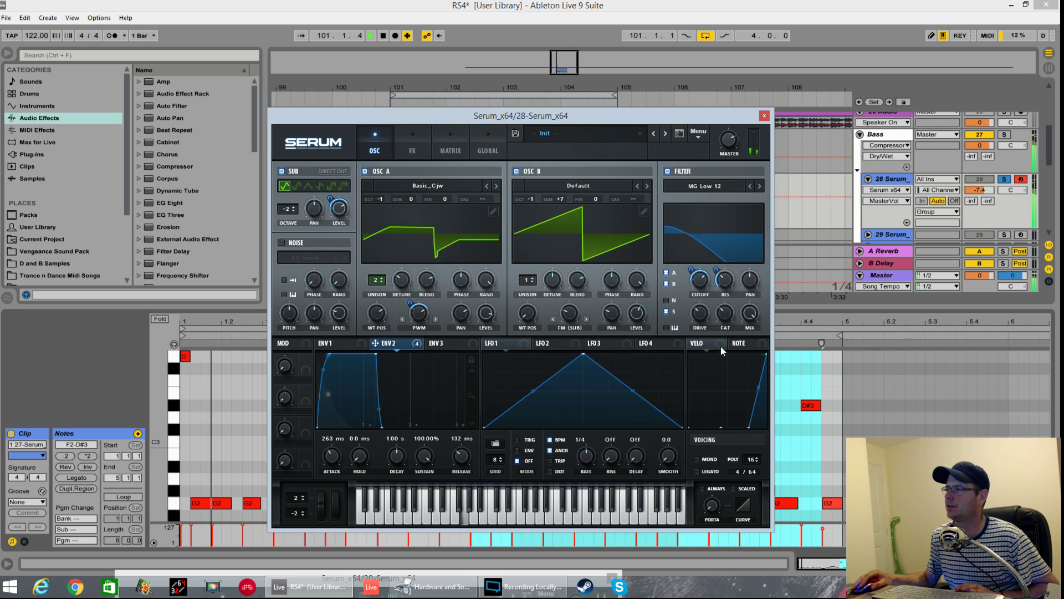
double_click(751, 428)
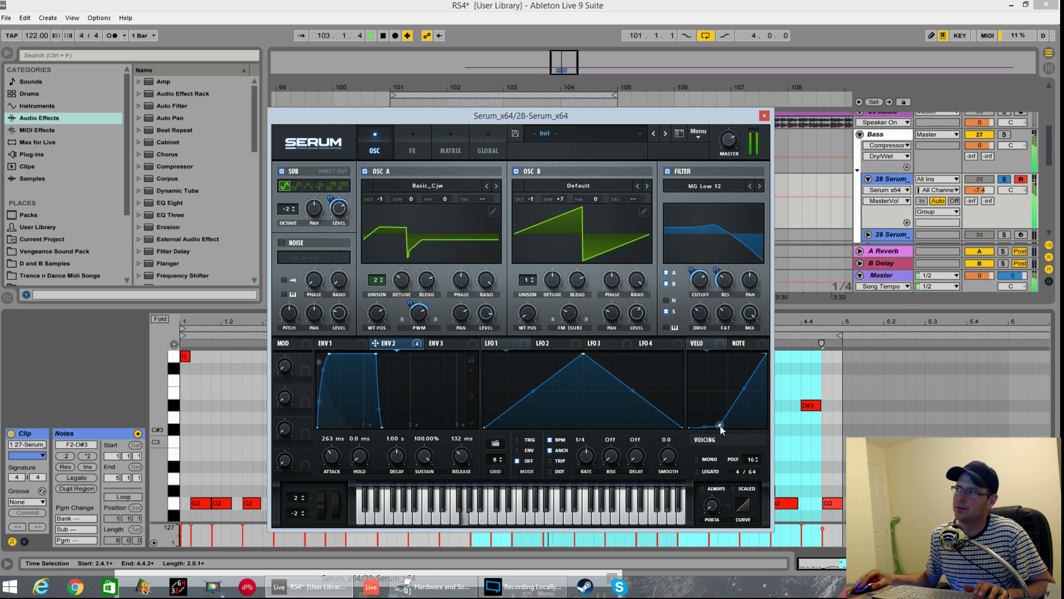
Assign the note modulator to the filter cutoff, flatten the lower part of its curve to zero and listen to the loop
left_click(743, 343)
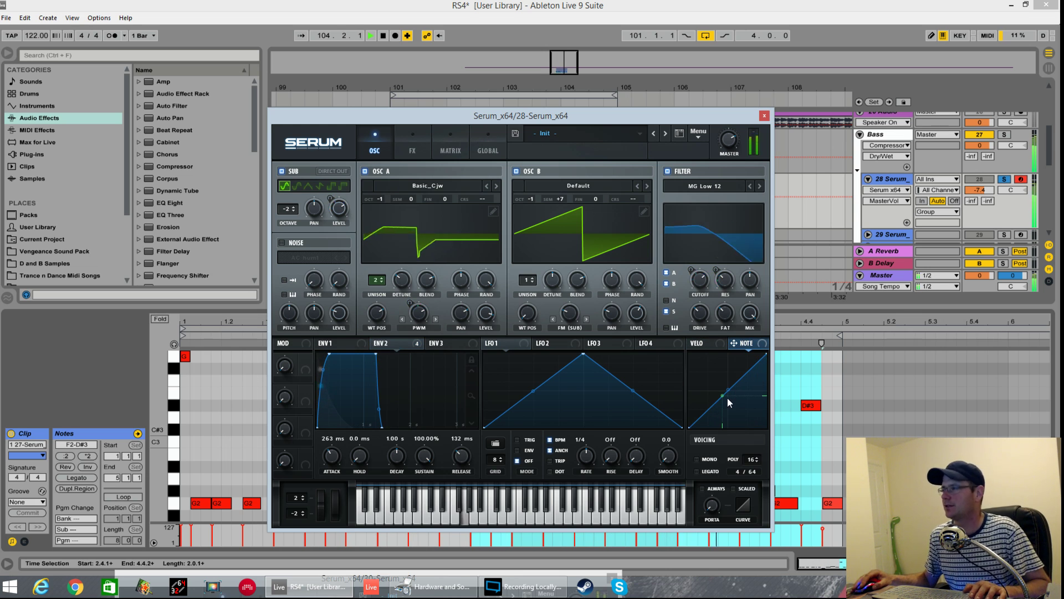
key("space")
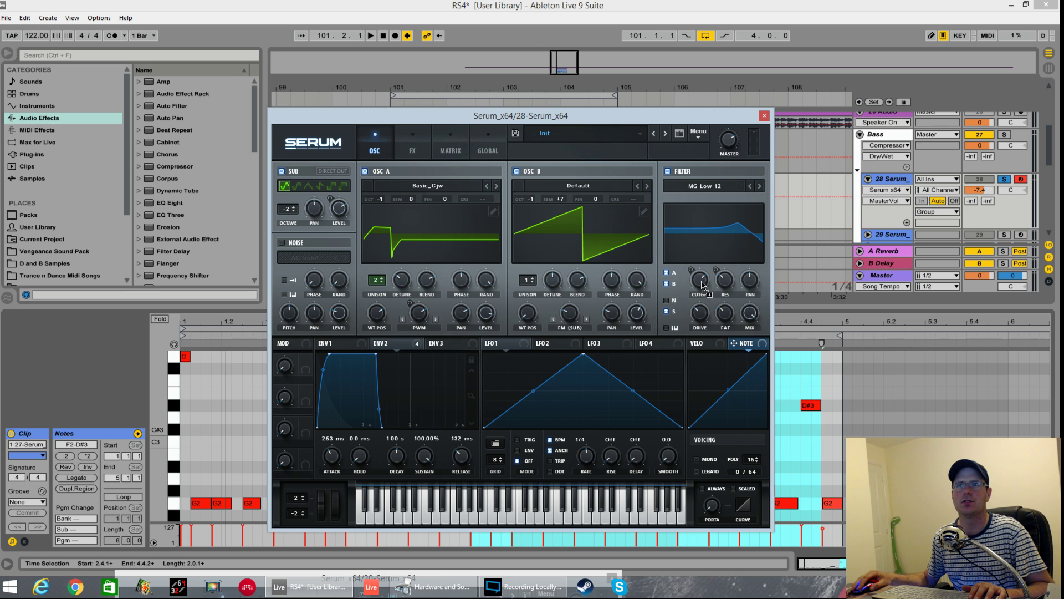
mouse_move(692, 272)
left_mouse_down()
mouse_move(692, 298)
mouse_move(692, 276)
left_mouse_up()
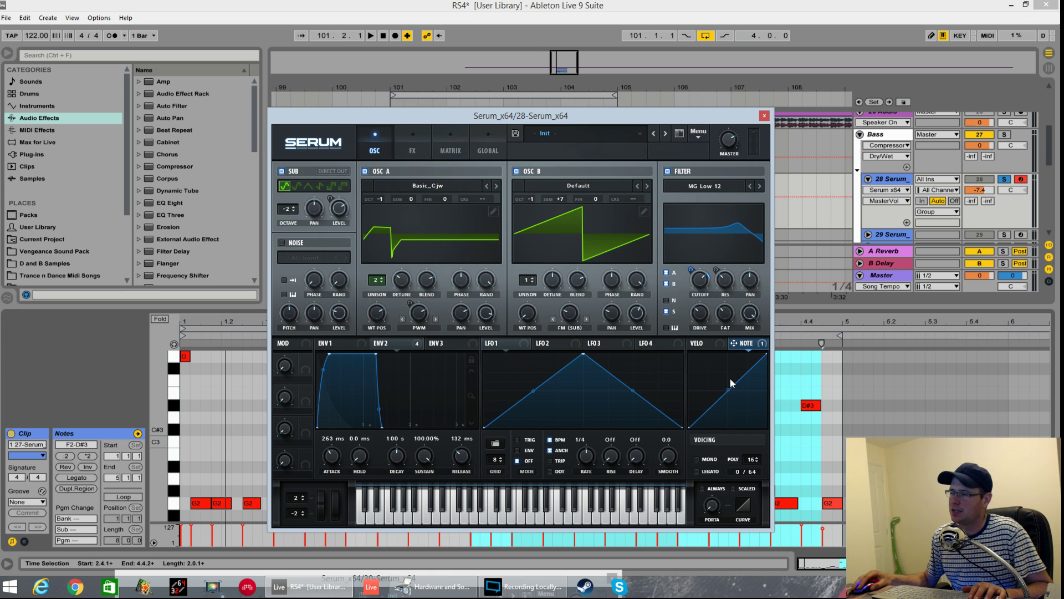
left_click_drag(723, 396, 724, 425)
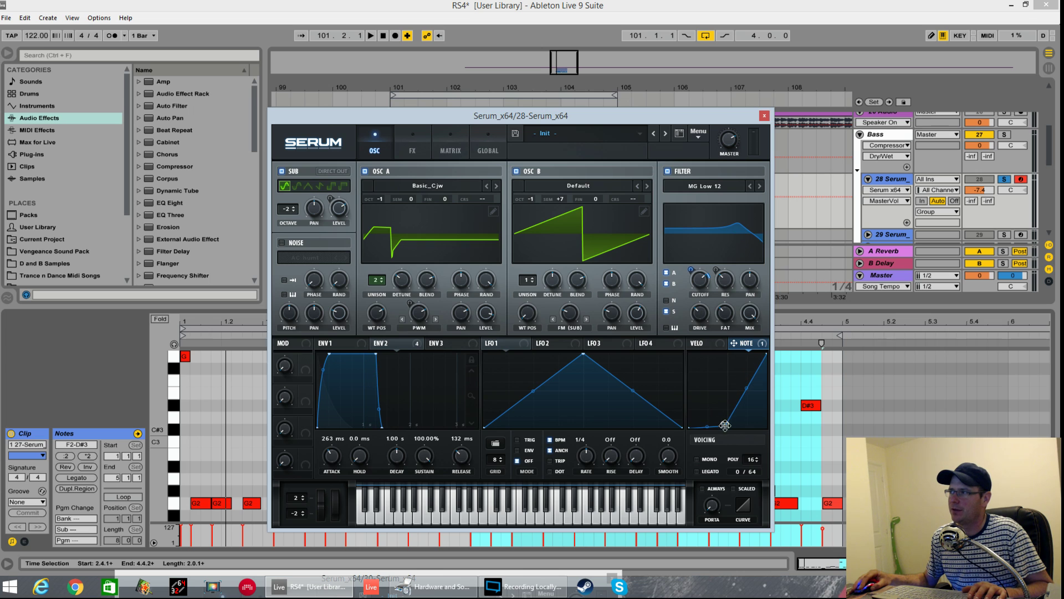
key("space")
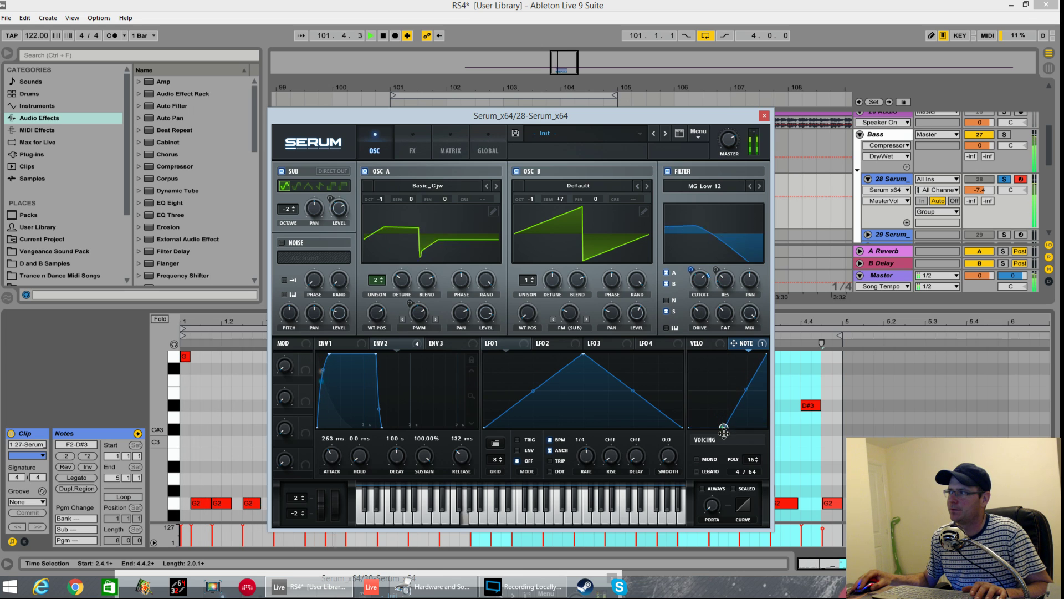
key("space")
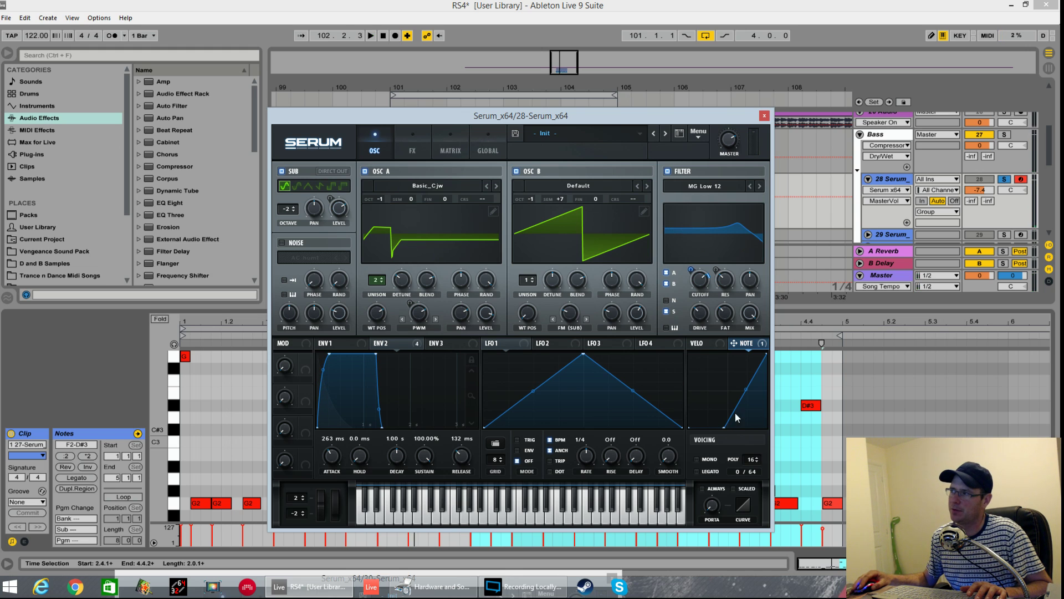
Add an upper point to the note curve for a steep rise to full value, and fine-tune both points against the loop
double_click(735, 413)
left_click_drag(734, 407, 734, 350)
key("space")
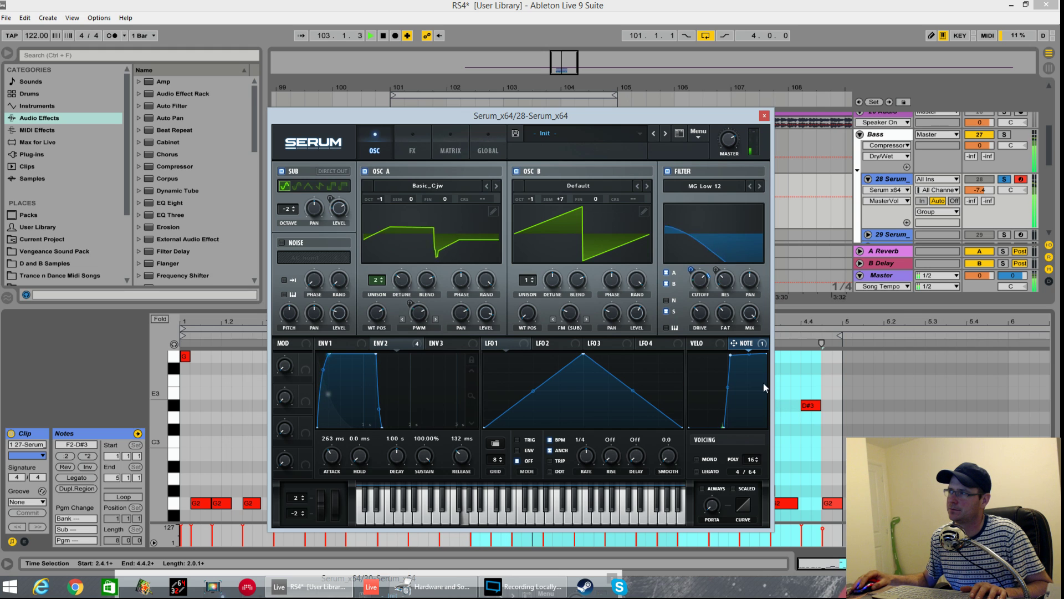
left_click_drag(731, 355, 731, 350)
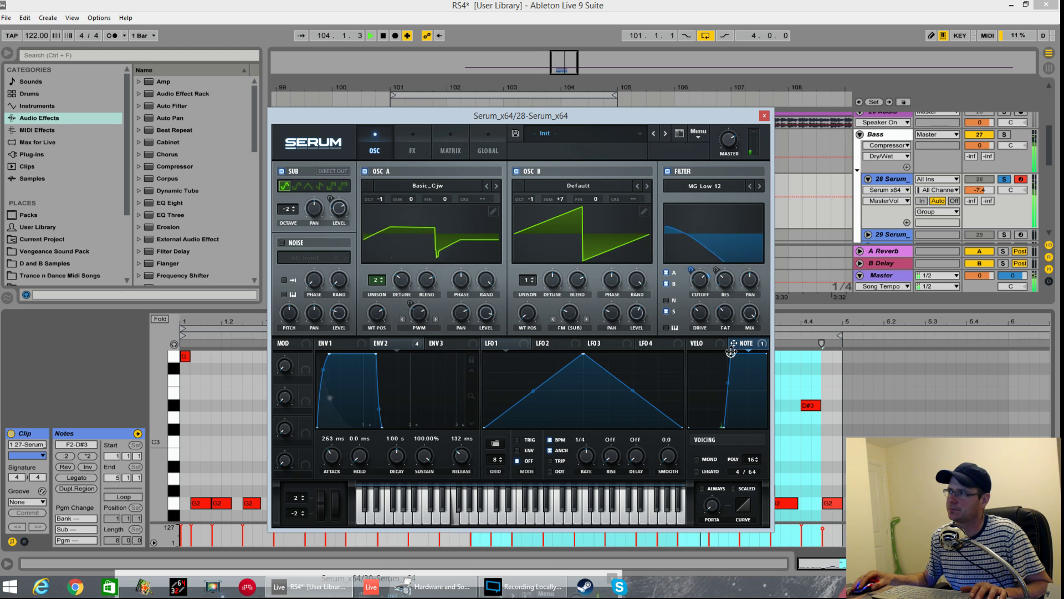
left_click_drag(724, 427, 719, 426)
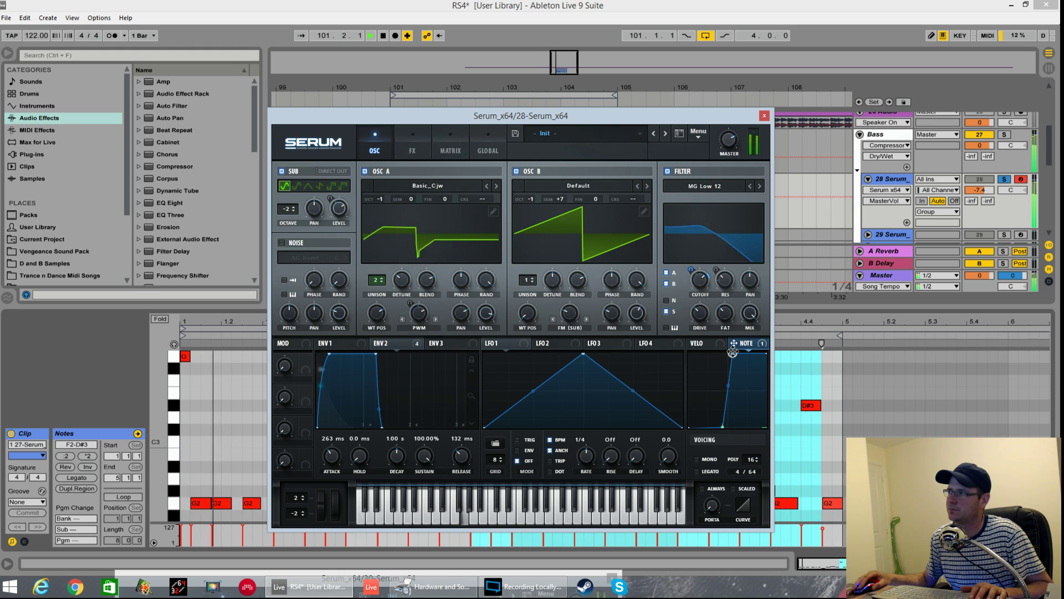
key("space")
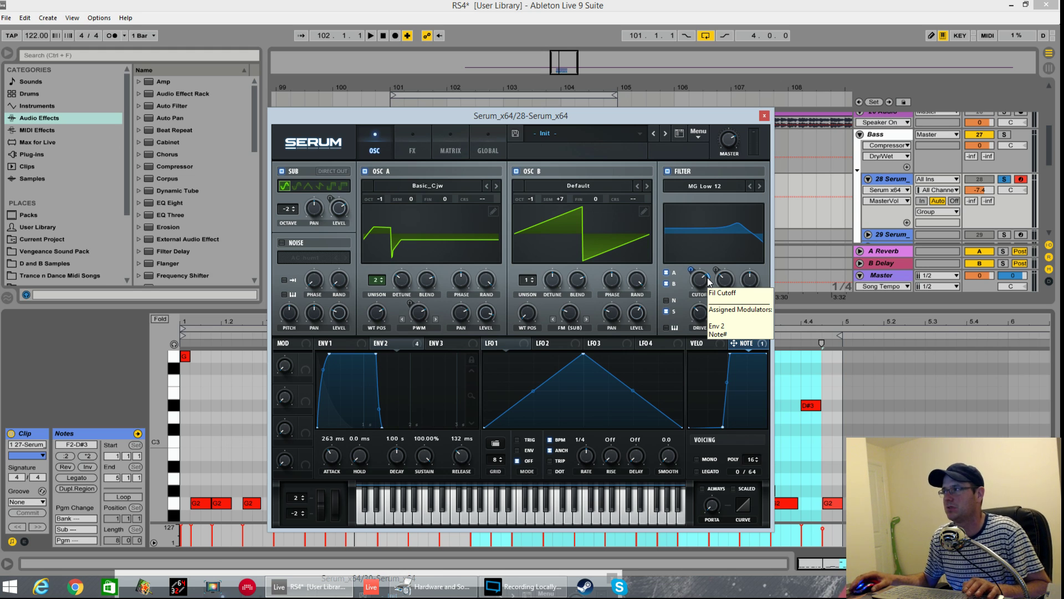
key("space")
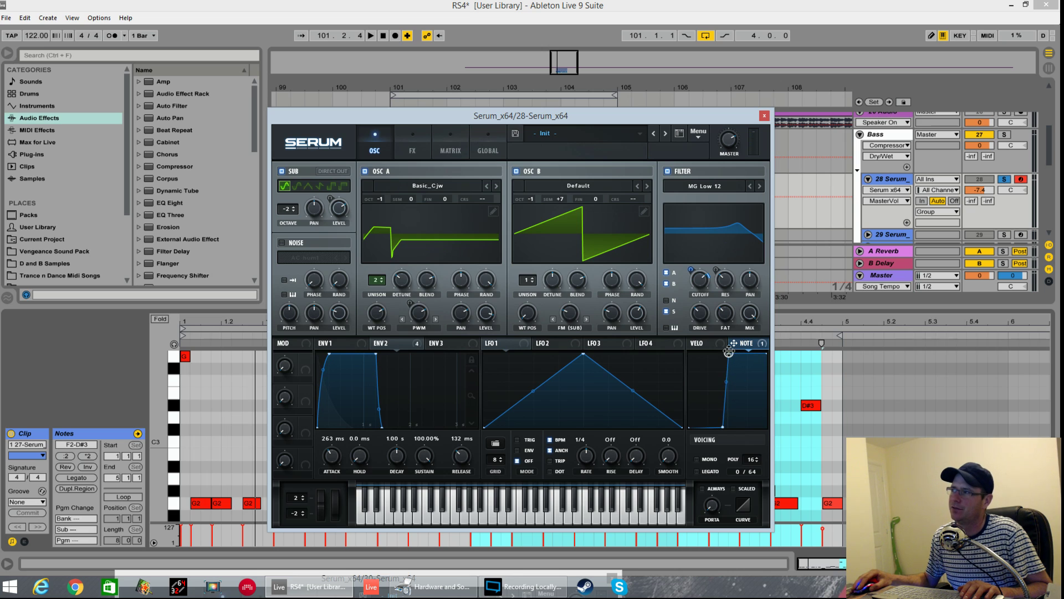
left_click_drag(729, 352, 732, 349)
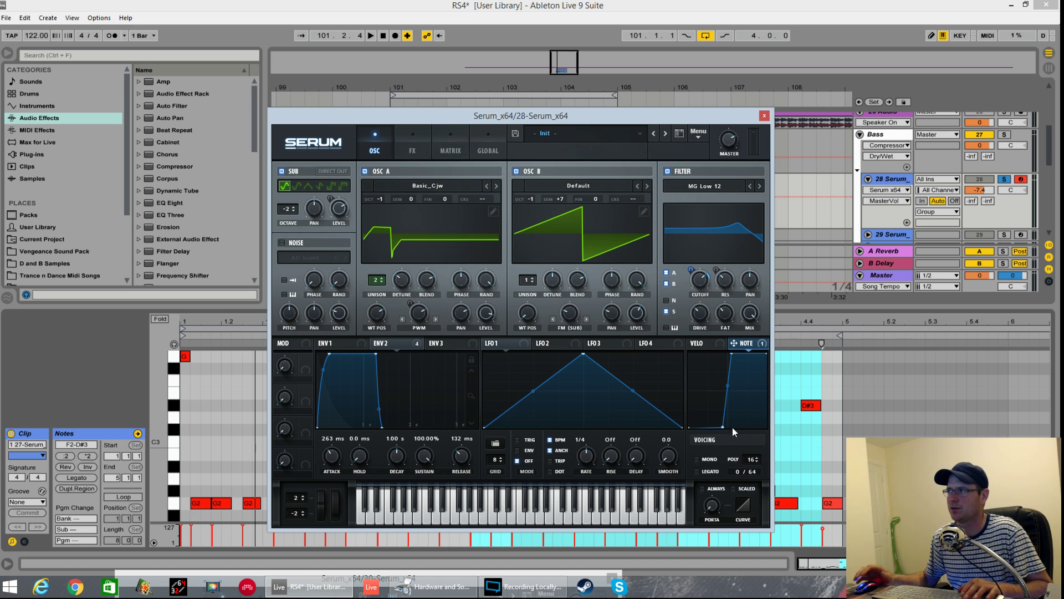
Listen to the loop, enable the Hyper/Dimension effect and turn the Hyper mix fully down
key("space")
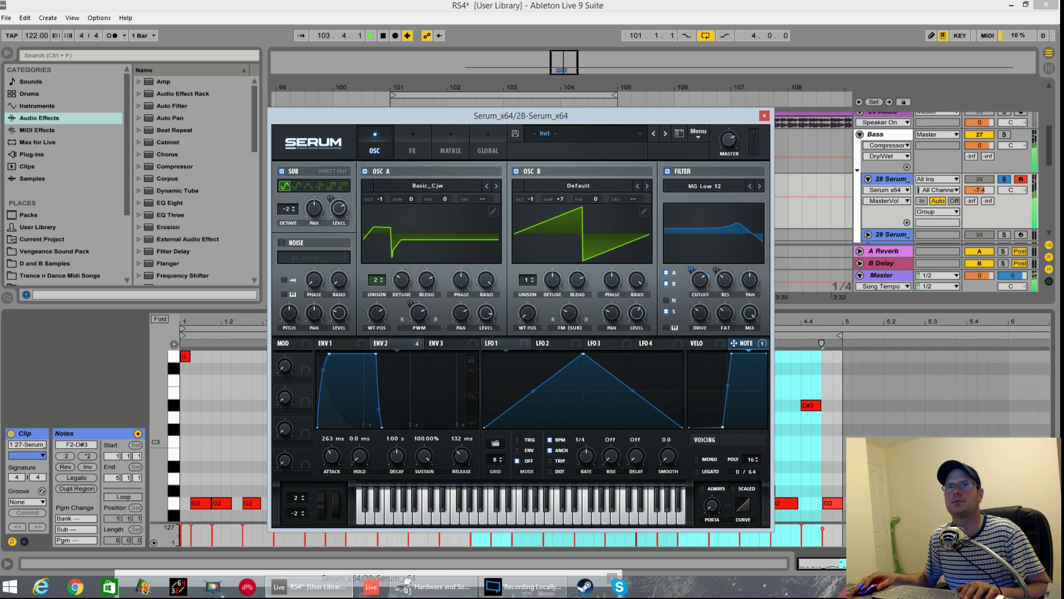
left_click(400, 132)
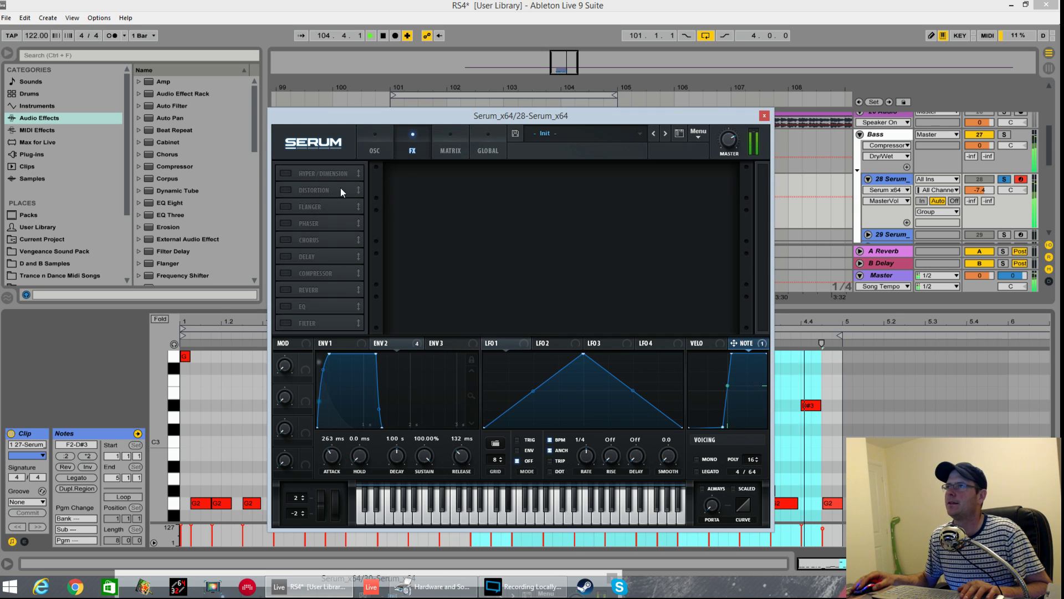
key("space")
left_click(287, 174)
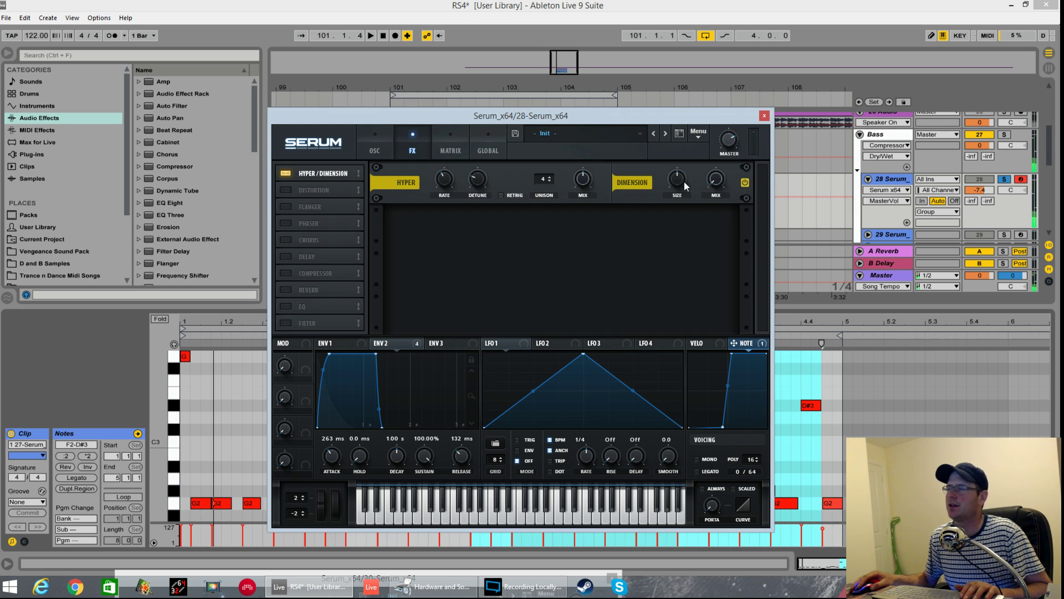
left_click_drag(582, 180, 554, 310)
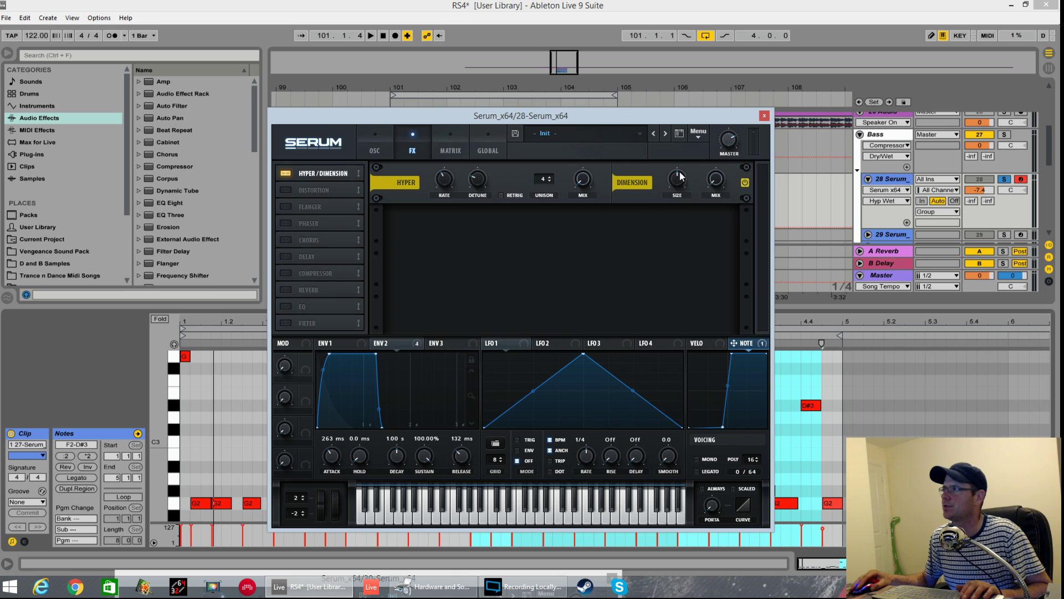
Lower the Dimension size, raise the Dimension mix and listen to the loop
left_click_drag(681, 176, 677, 224)
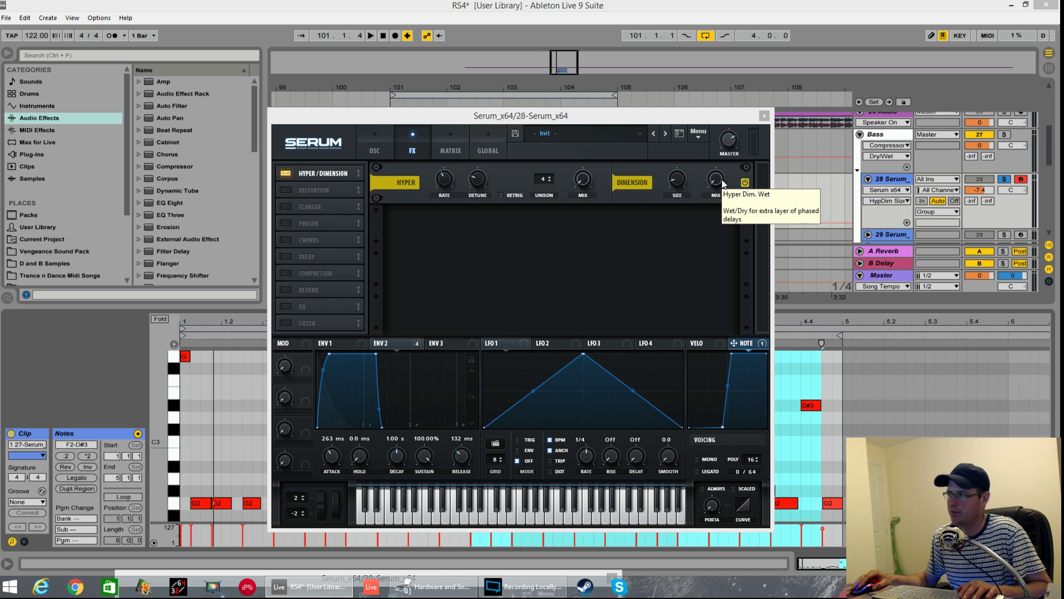
left_click_drag(724, 184, 735, 121)
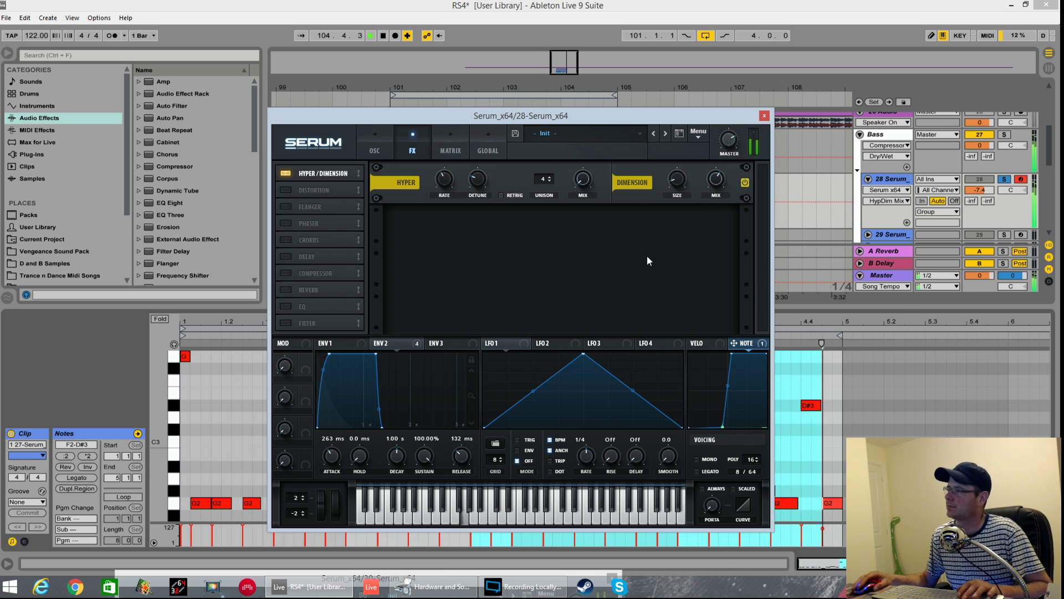
key("space")
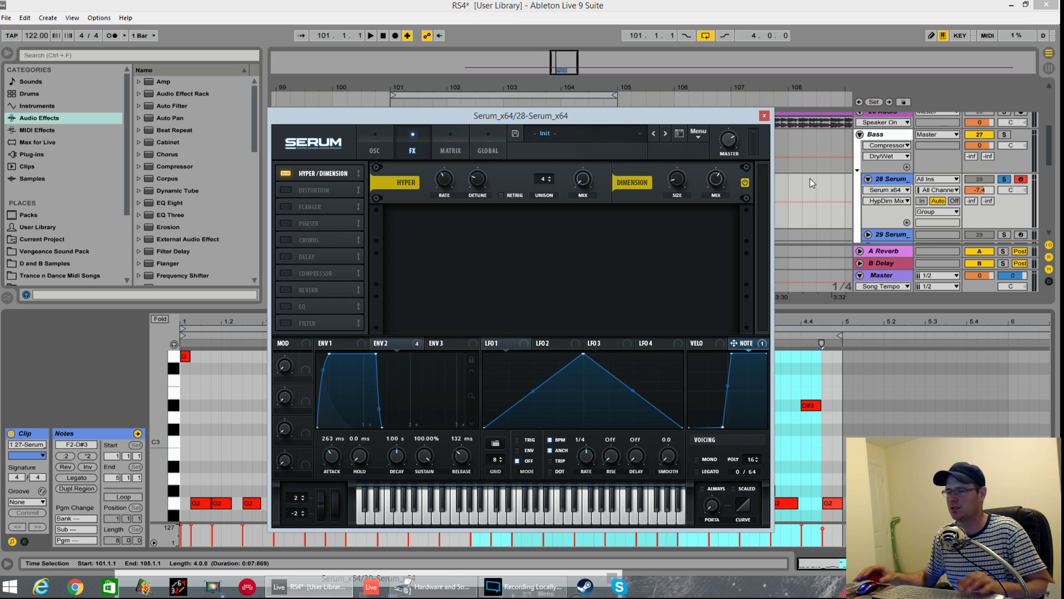
key("space")
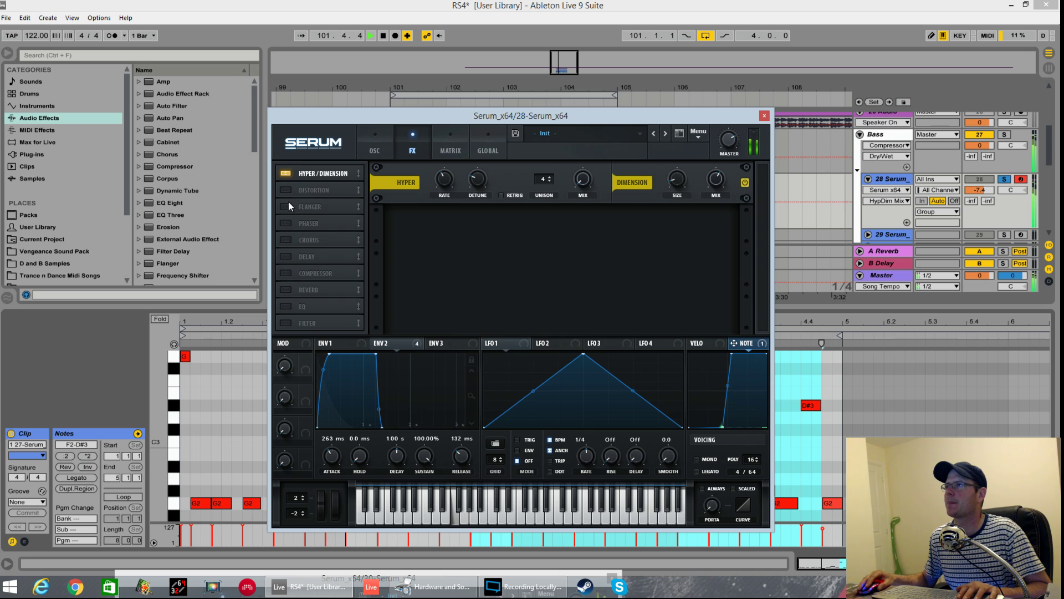
Enable the delay, switch it to ping-pong mode and set its filter to 288 with a width of 0.8
left_click(286, 255)
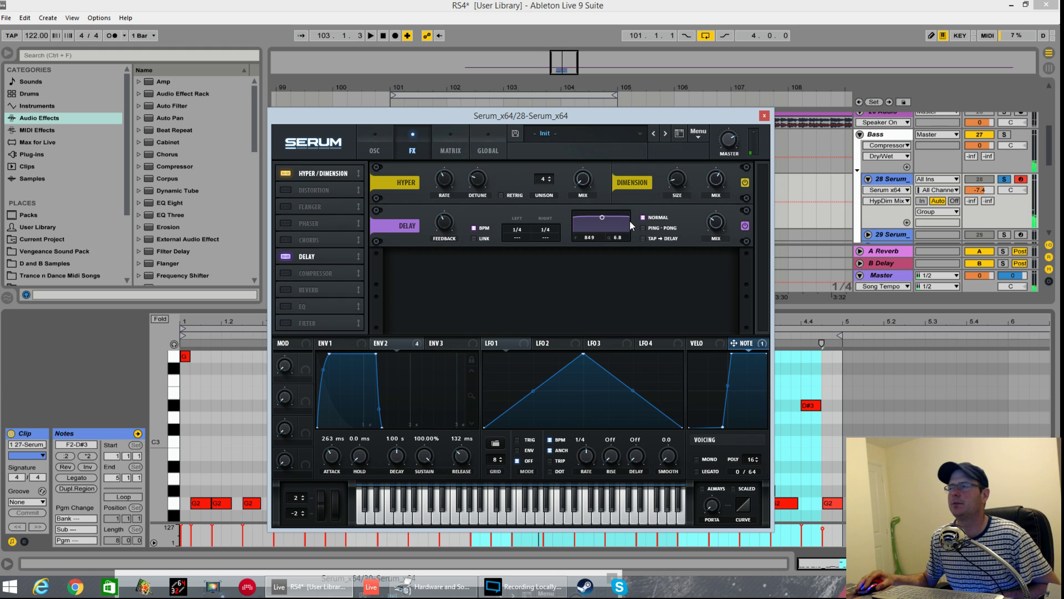
left_click(643, 228)
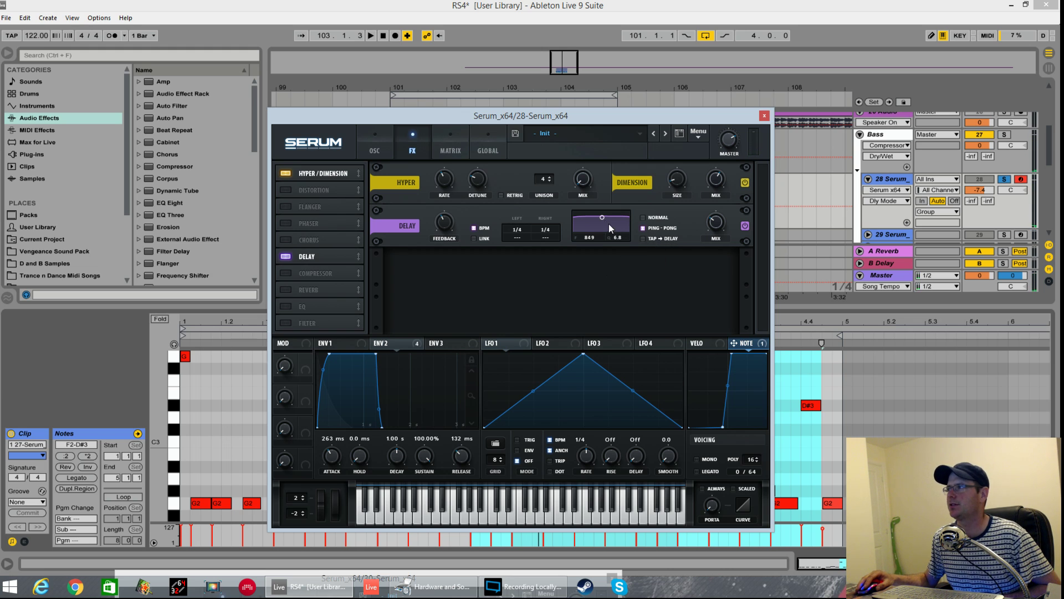
left_click_drag(600, 236, 600, 239)
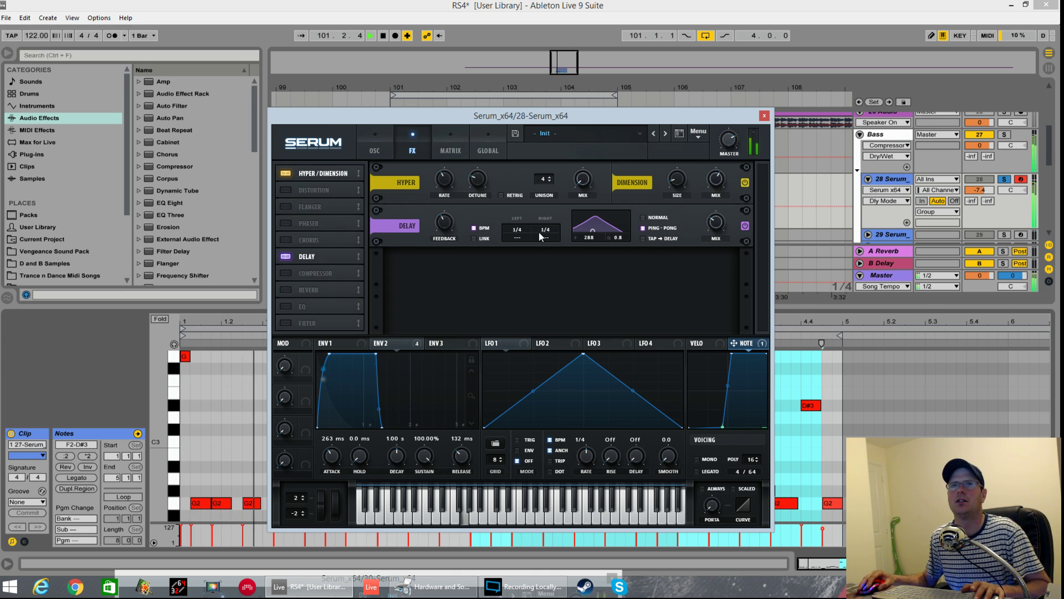
Set the right delay time to 1/2 and fine-tune the delay mix against the loop
left_click_drag(553, 229, 551, 223)
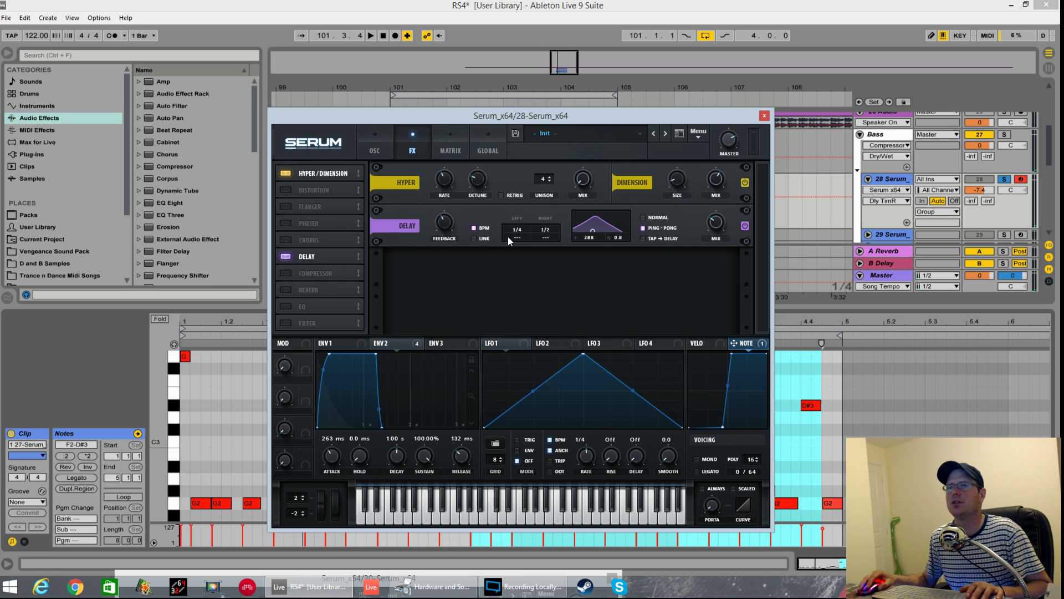
left_click(718, 222)
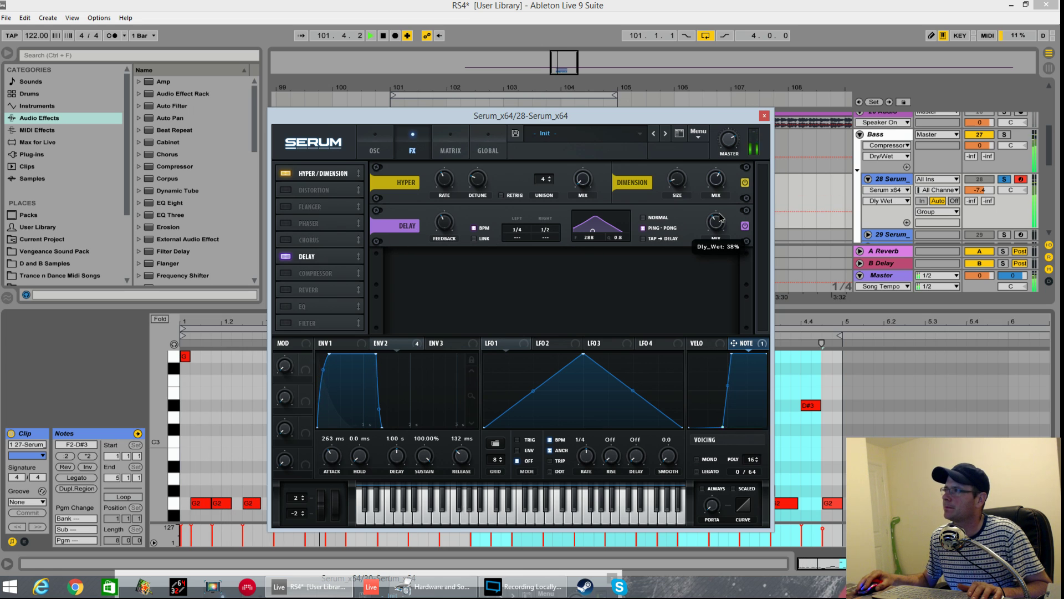
left_click_drag(719, 214, 719, 215)
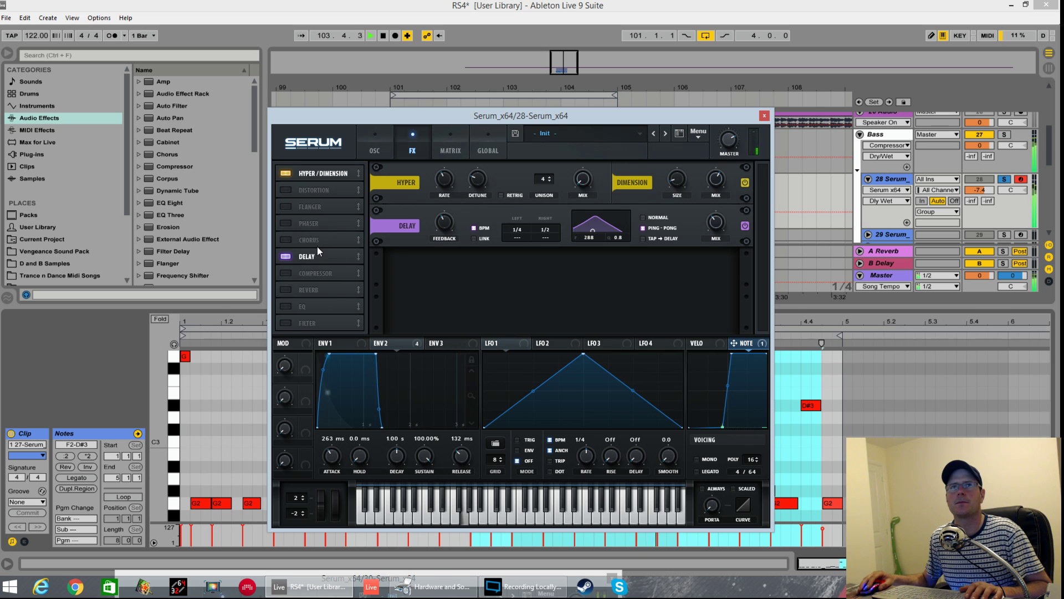
Move the delay directly below Hyper/Dimension, enable the compressor and place it directly below the delay
left_click_drag(318, 249, 334, 192)
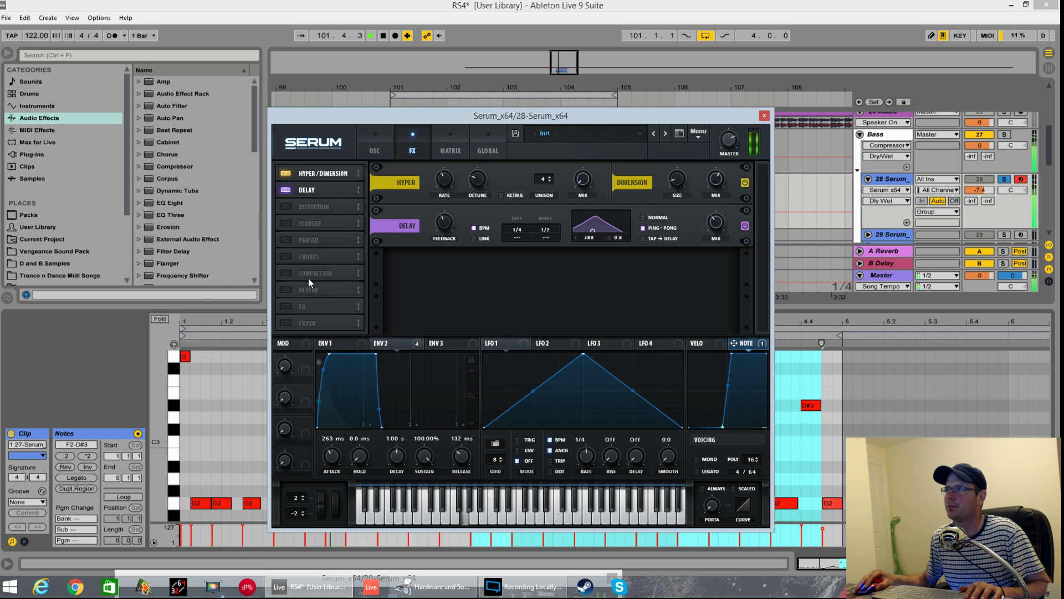
left_click(287, 273)
left_click_drag(289, 273, 300, 206)
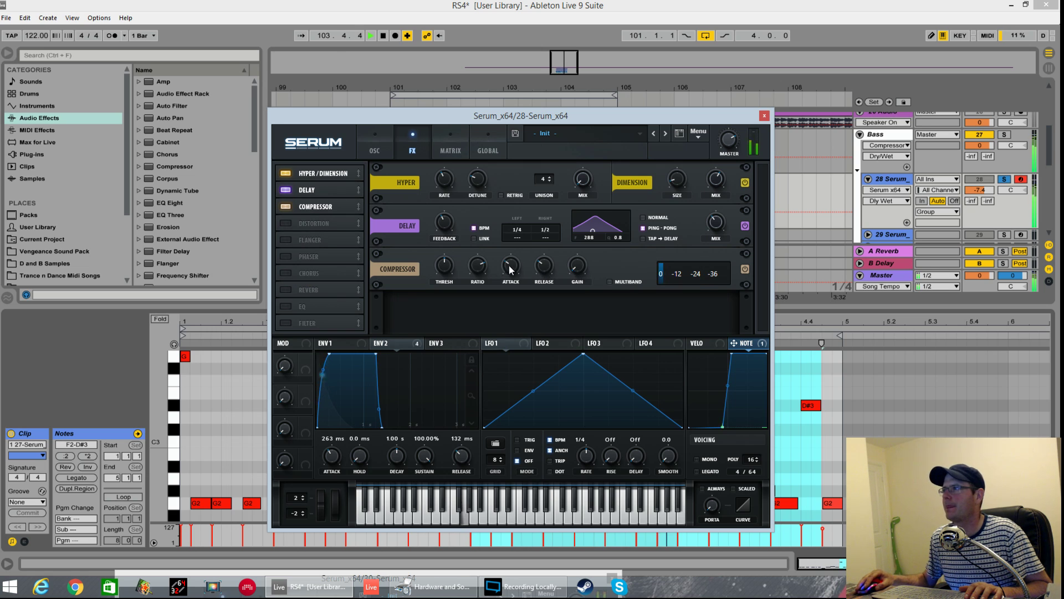
Set the compressor ratio to 2:1 and the threshold to about -26.3 dB, and raise its gain
left_click_drag(510, 270, 488, 302)
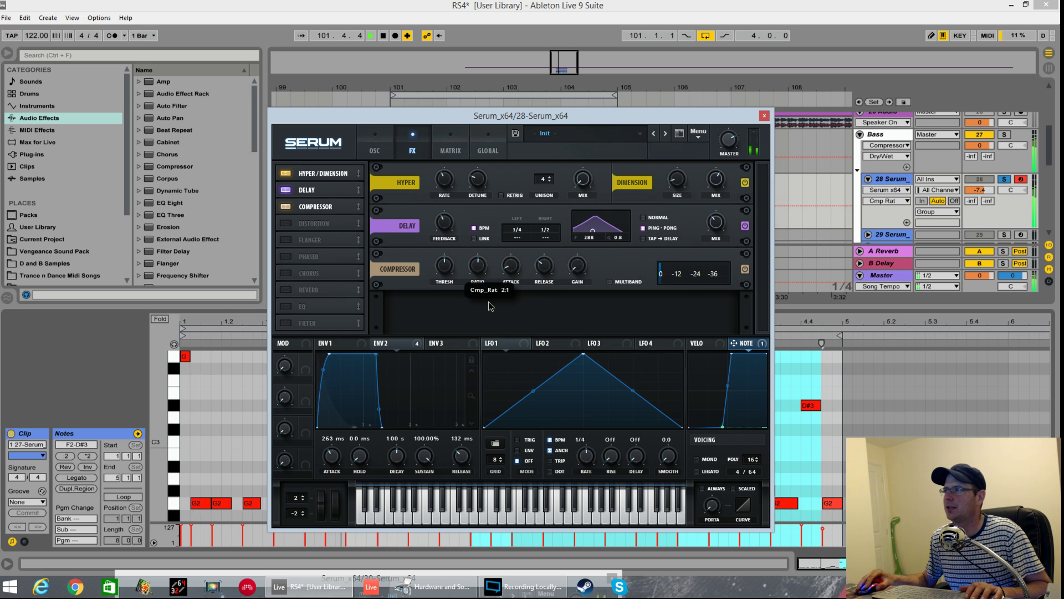
left_click_drag(444, 266, 442, 249)
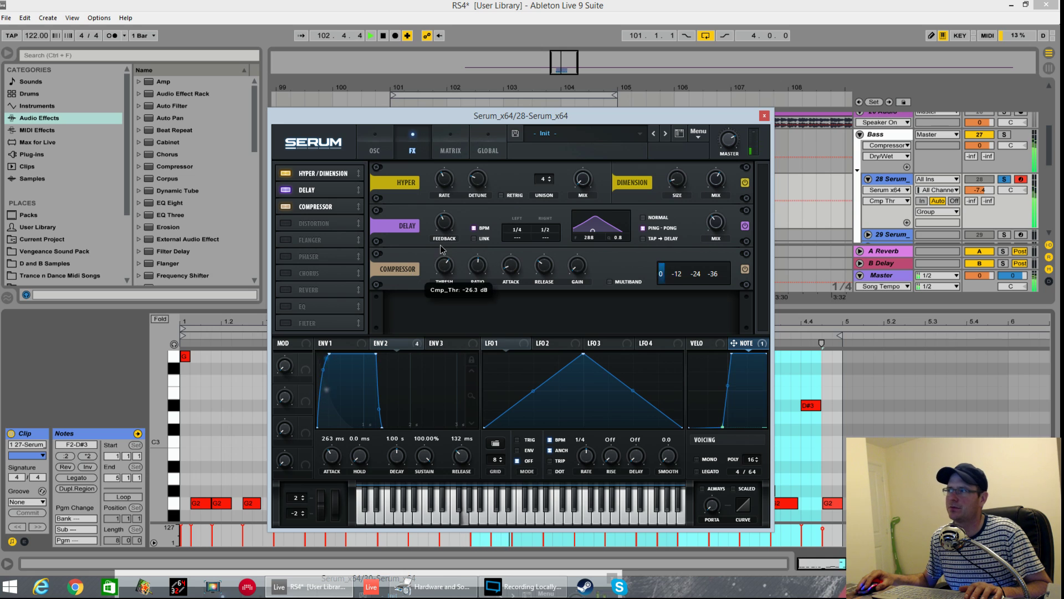
left_click_drag(577, 266, 588, 231)
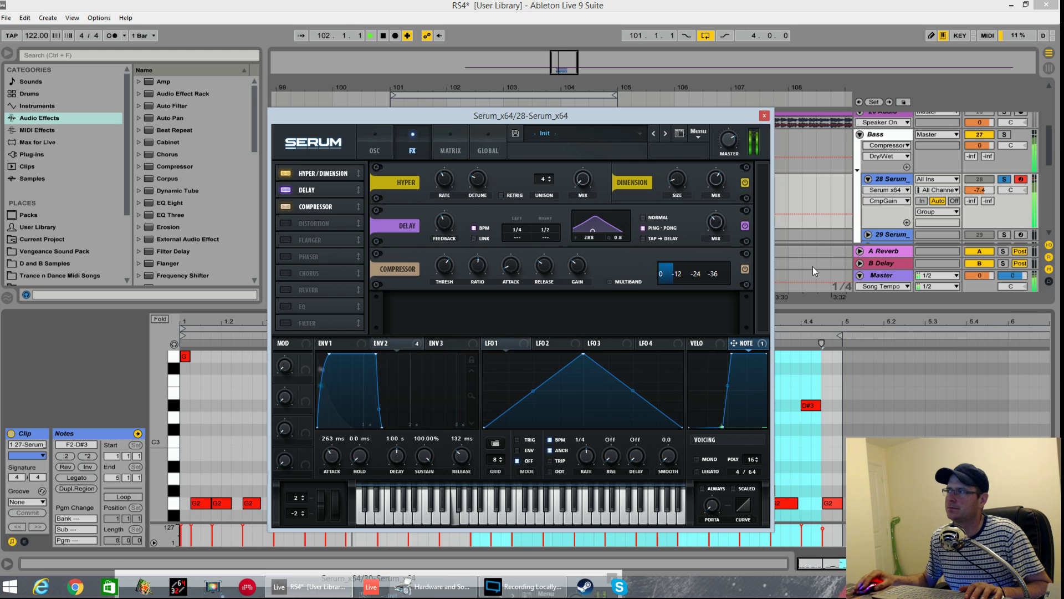
Adjust Serum's master volume to suit the compressed sound and listen to the loop
left_click(733, 147)
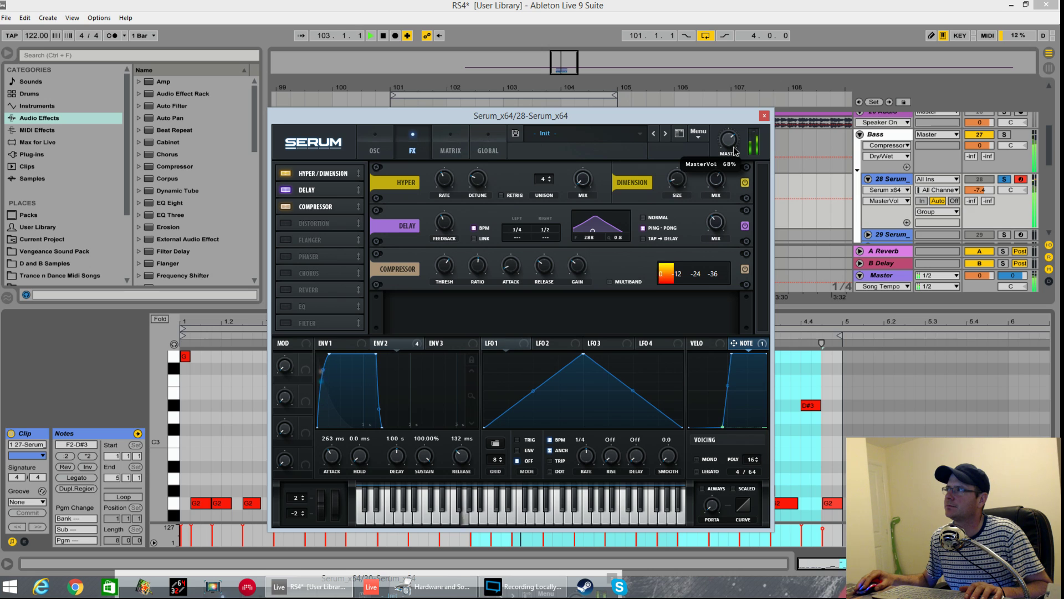
left_click_drag(733, 146, 738, 219)
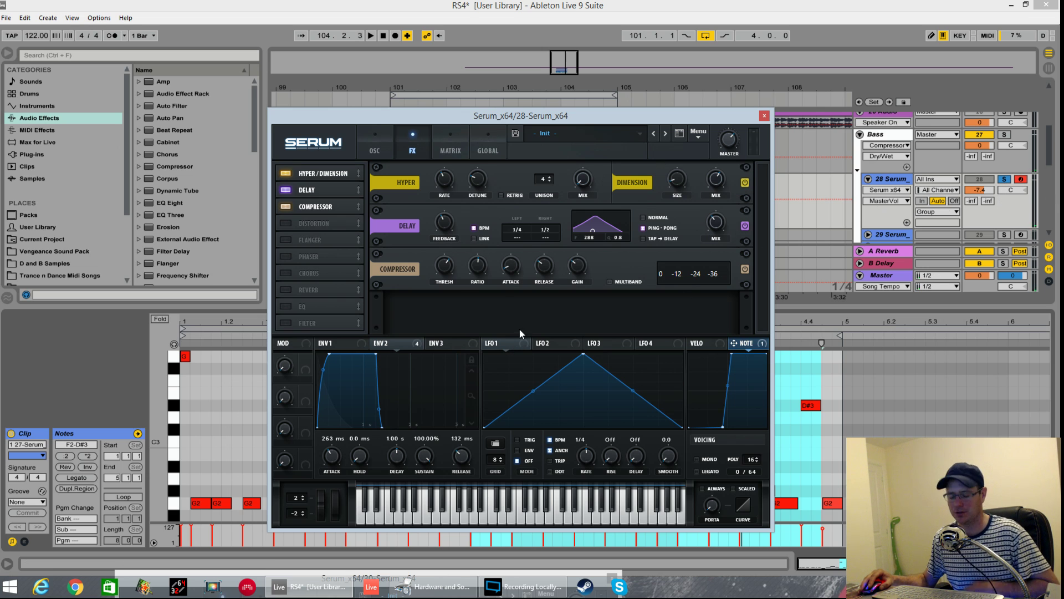
key("space")
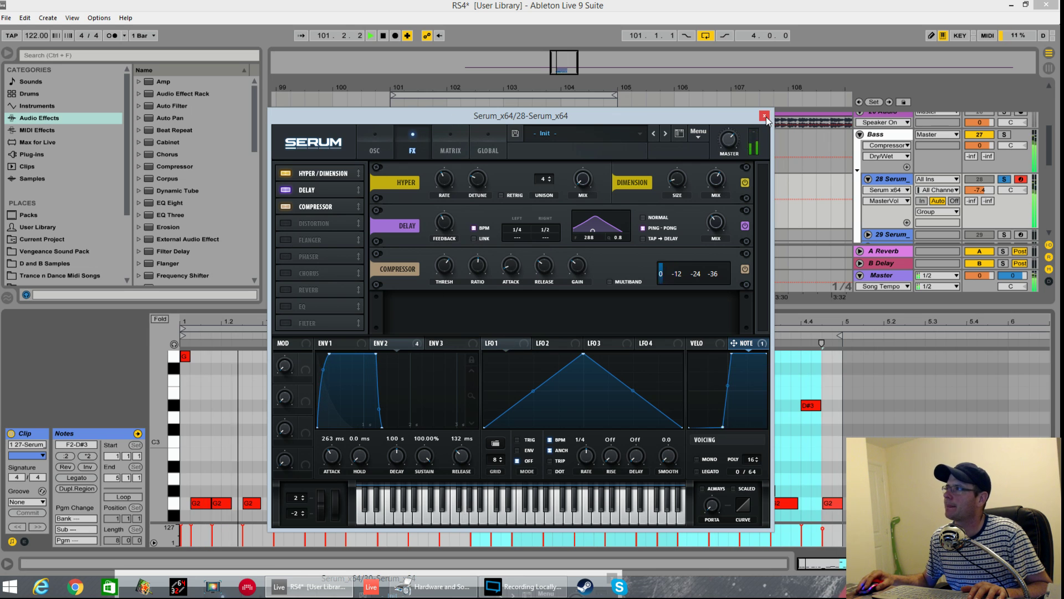
Return to the oscillator page, move the plug-in window aside and examine track 28's EQ Eight and Compressor while listening
left_click(388, 145)
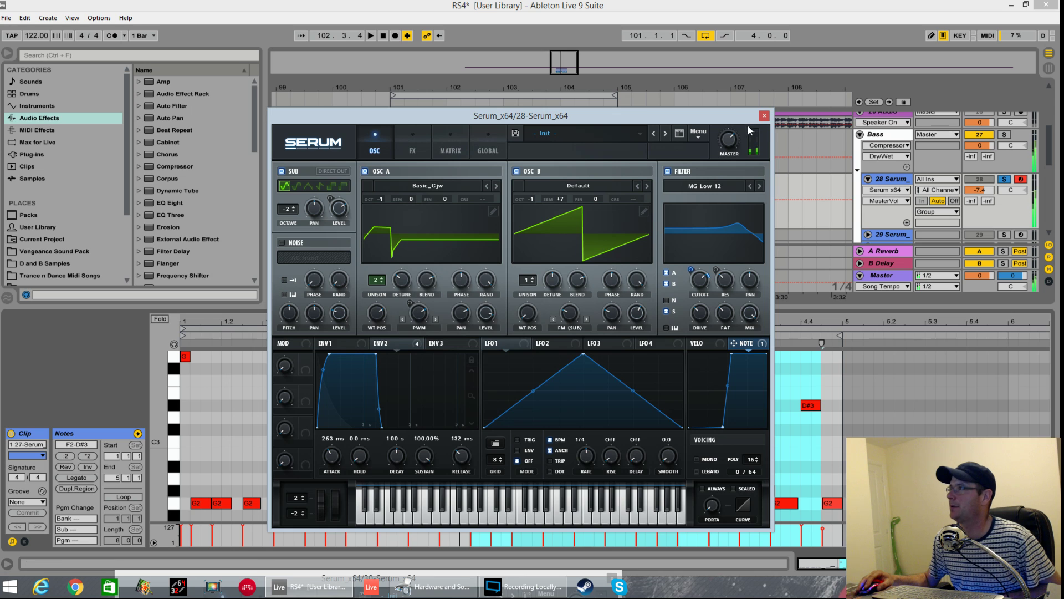
left_click_drag(745, 117, 753, 294)
double_click(893, 180)
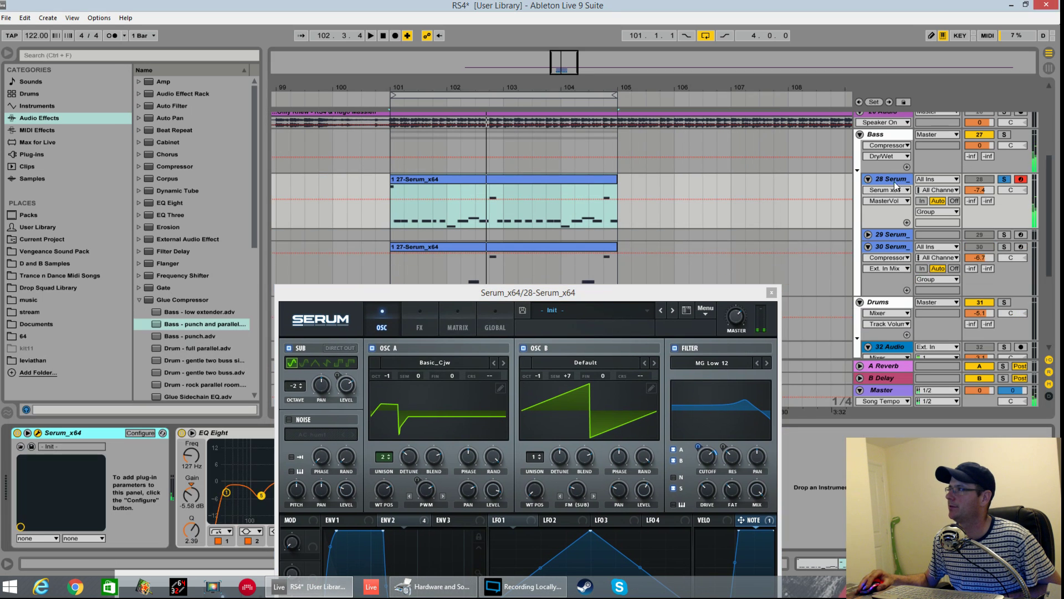
left_click_drag(686, 289, 1054, 457)
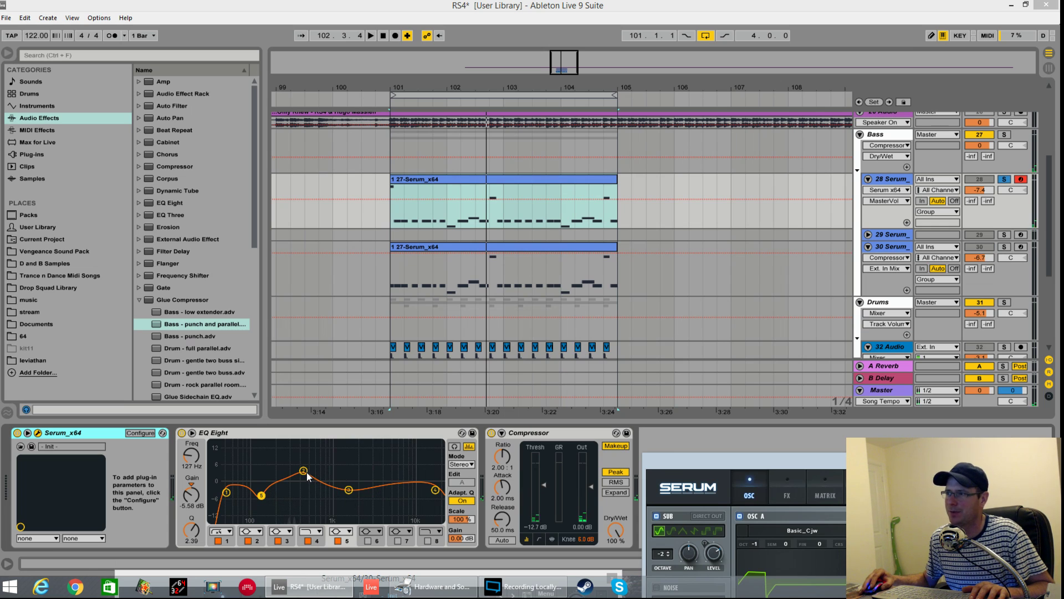
key("space")
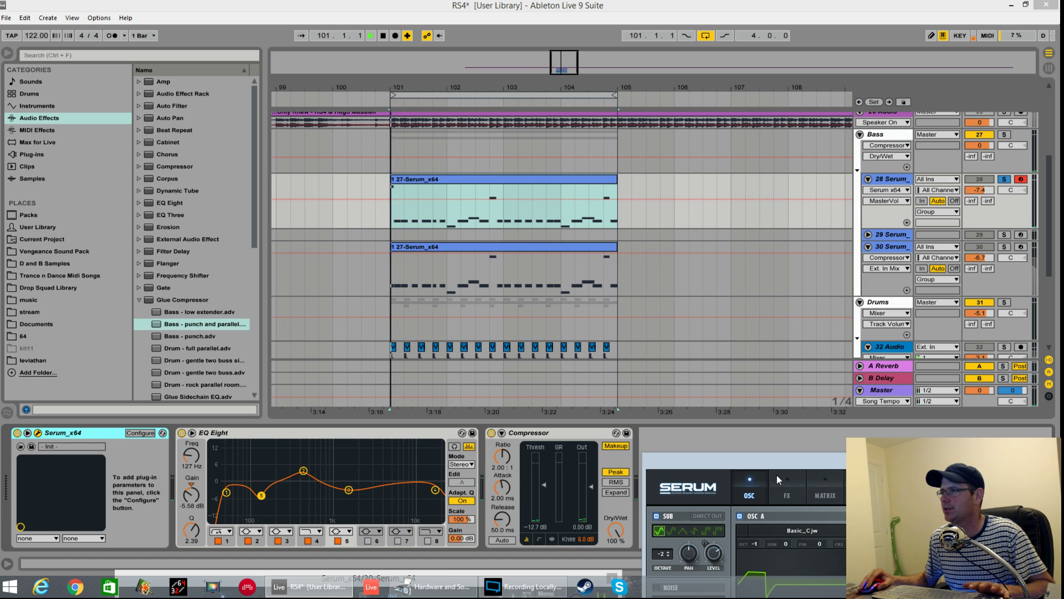
left_click_drag(767, 461, 532, 323)
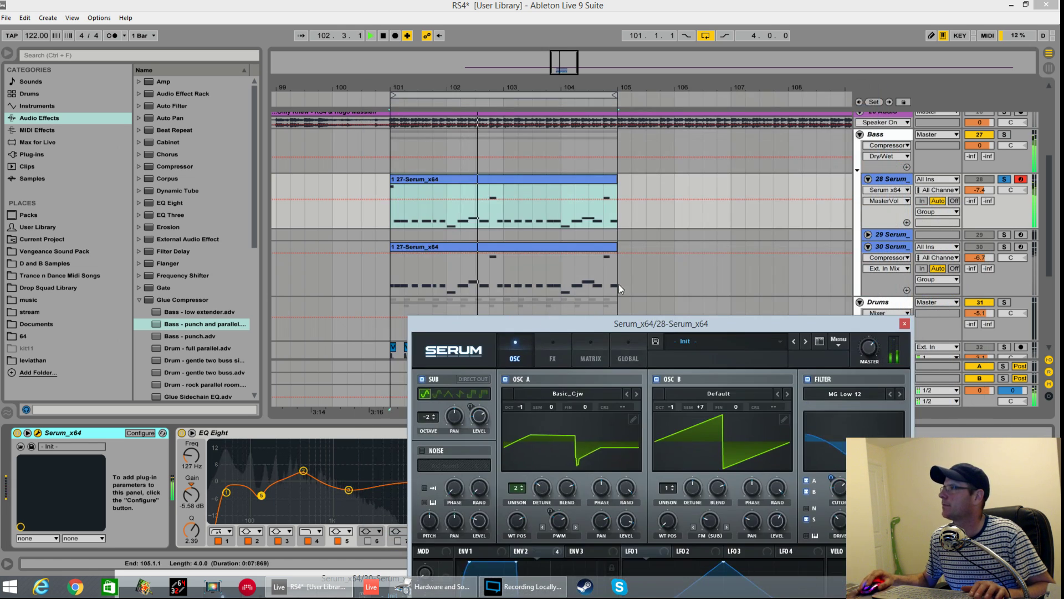
Solo tracks 28 and 30 together to hear both bass layers during playback
left_click(1004, 235, "ctrl")
left_click(1004, 247, "ctrl")
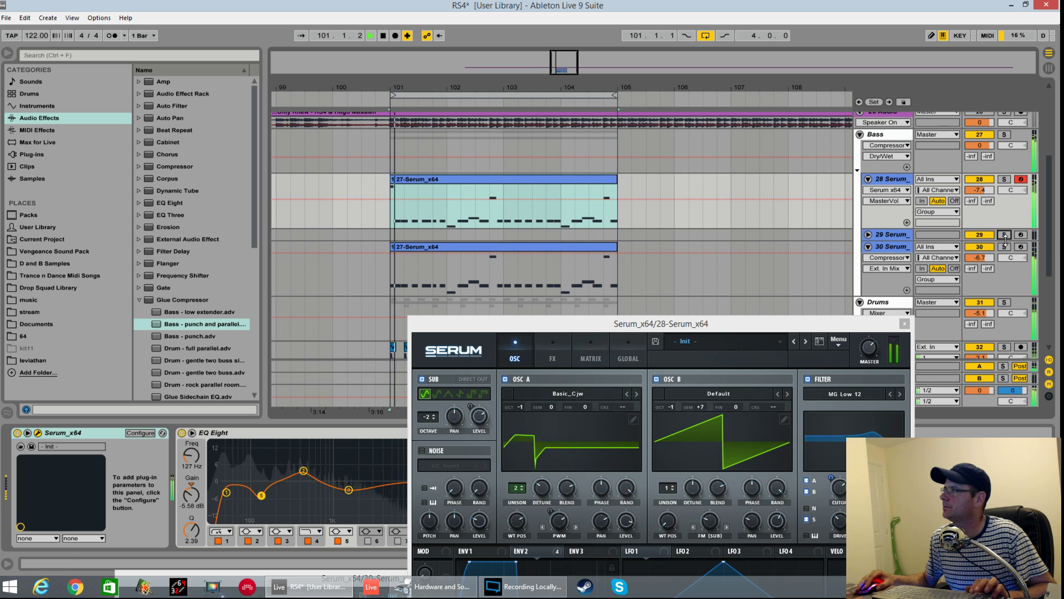
left_click(1005, 247)
left_click(1004, 179, "ctrl")
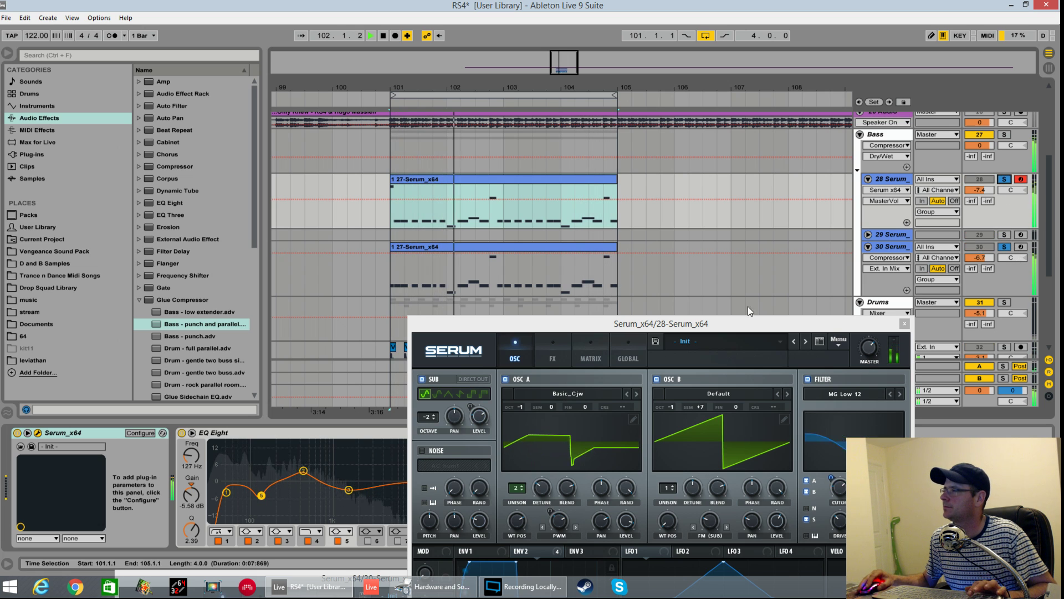
Examine track 30's device chain and its Serum oscillator and effects pages, listen to the loop and close the plug-in window
left_click_drag(748, 332, 666, 118)
left_click(887, 248)
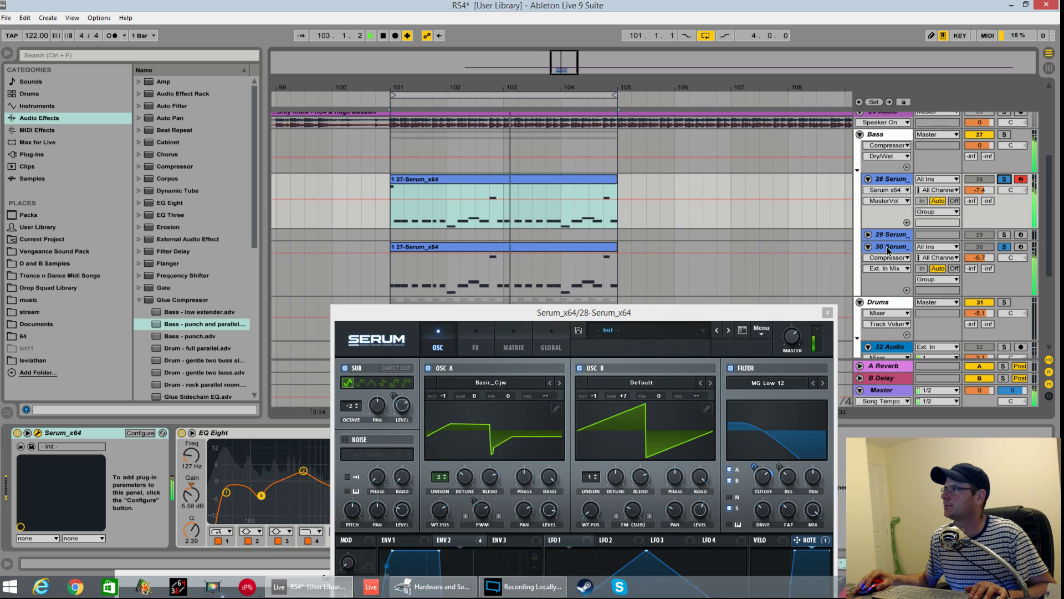
left_click_drag(481, 312, 950, 563)
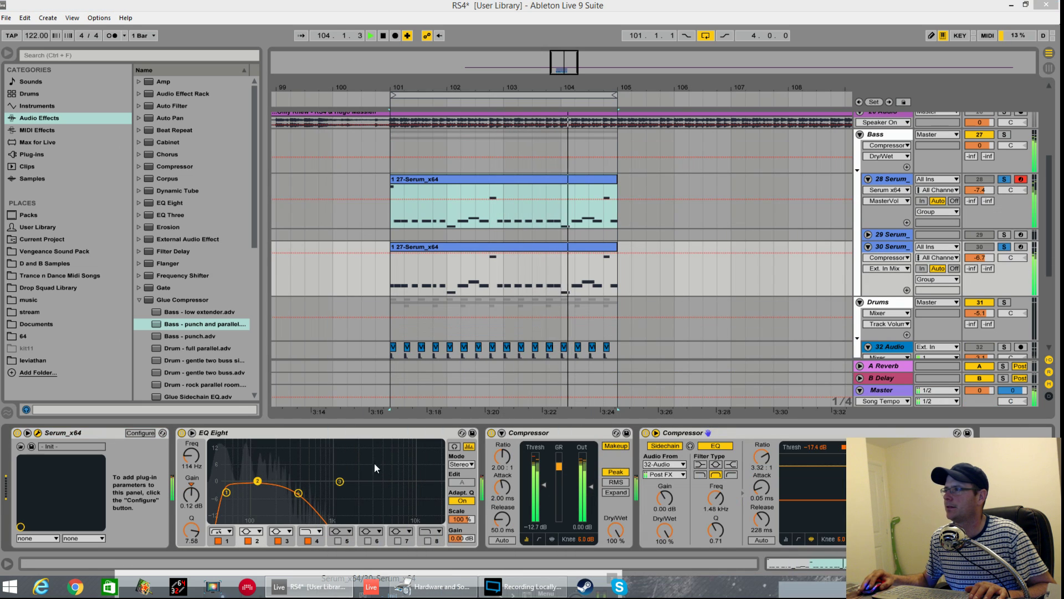
left_click(37, 433)
key("space")
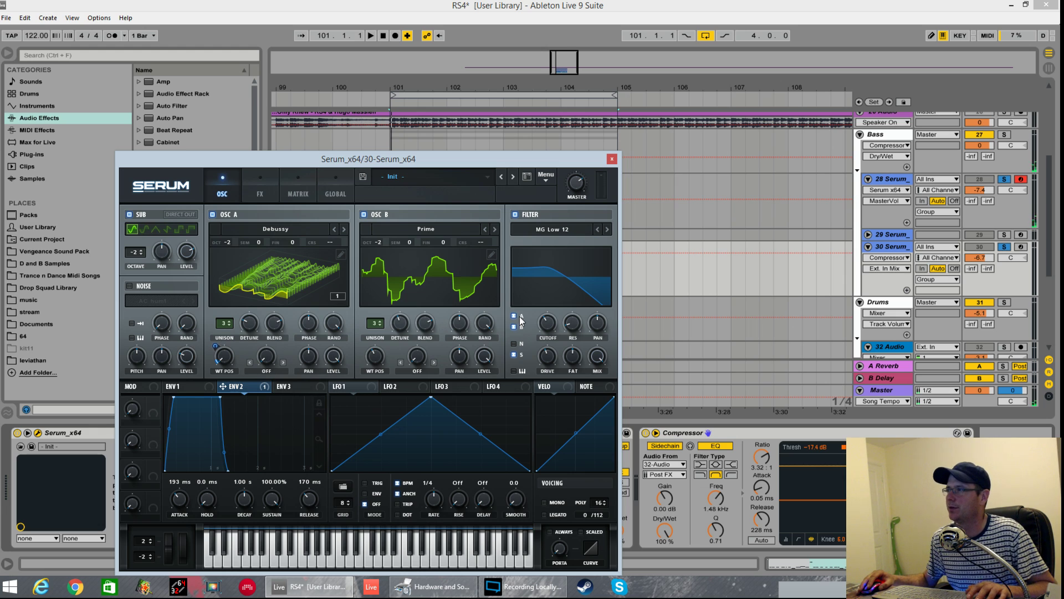
key("space")
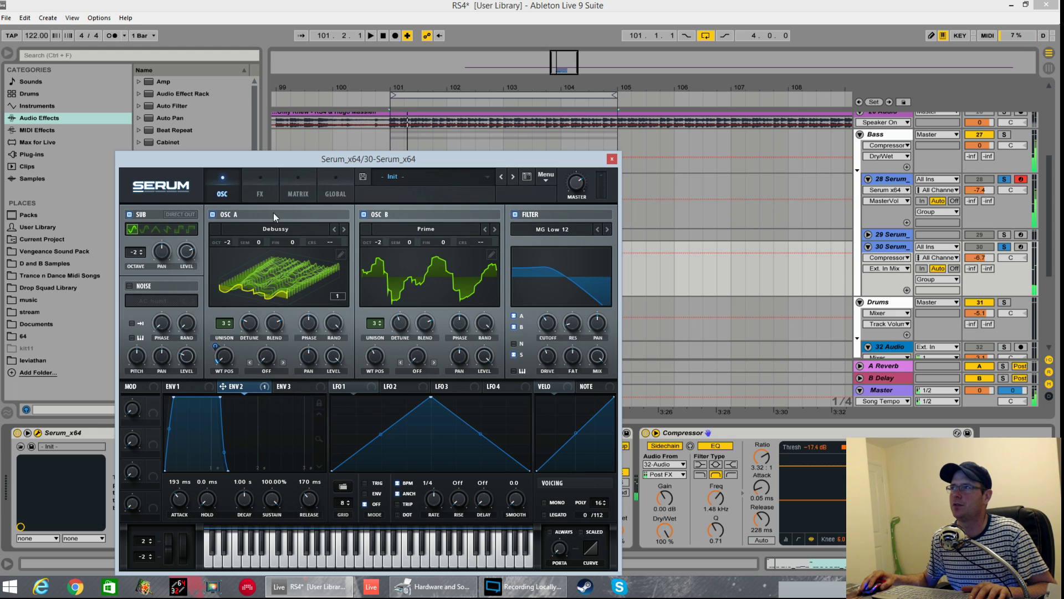
left_click(259, 188)
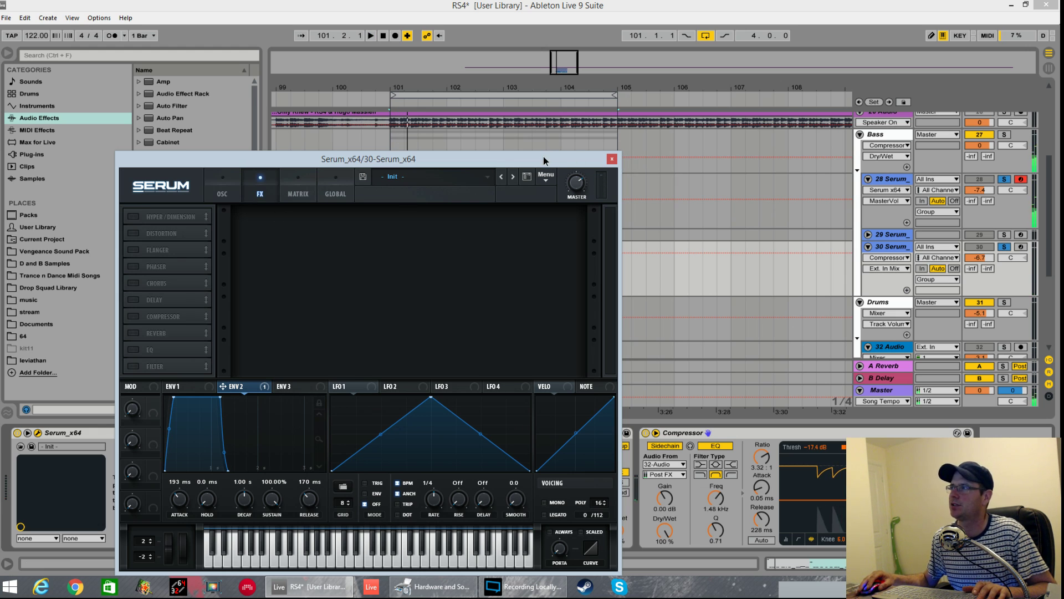
left_click(612, 160)
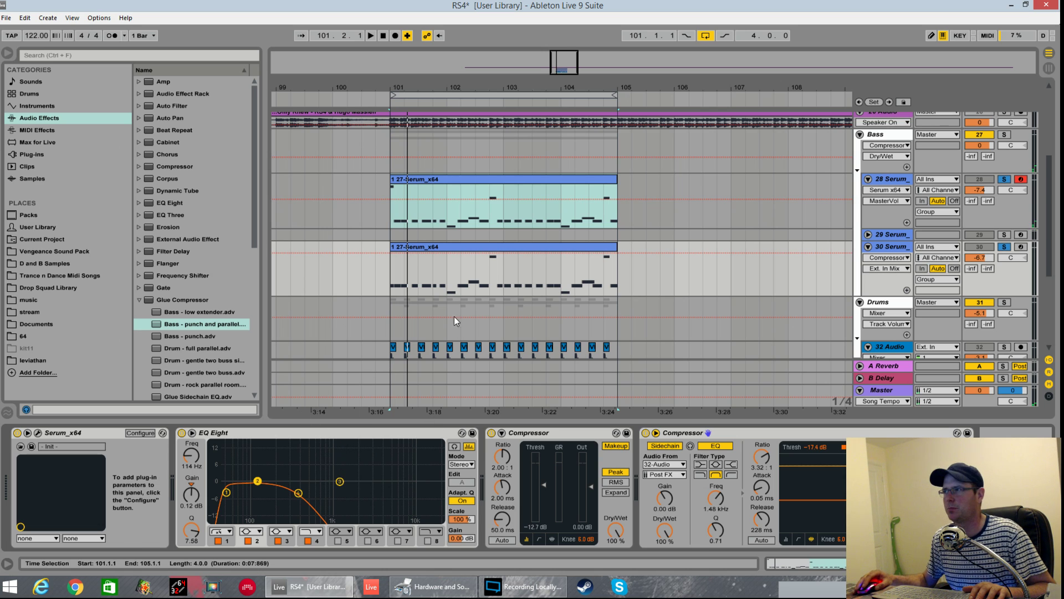
Unsolo tracks 28 and 30, deactivate track 29 and play the loop while watching the Bass group's Glue Compressor
left_click(1006, 181)
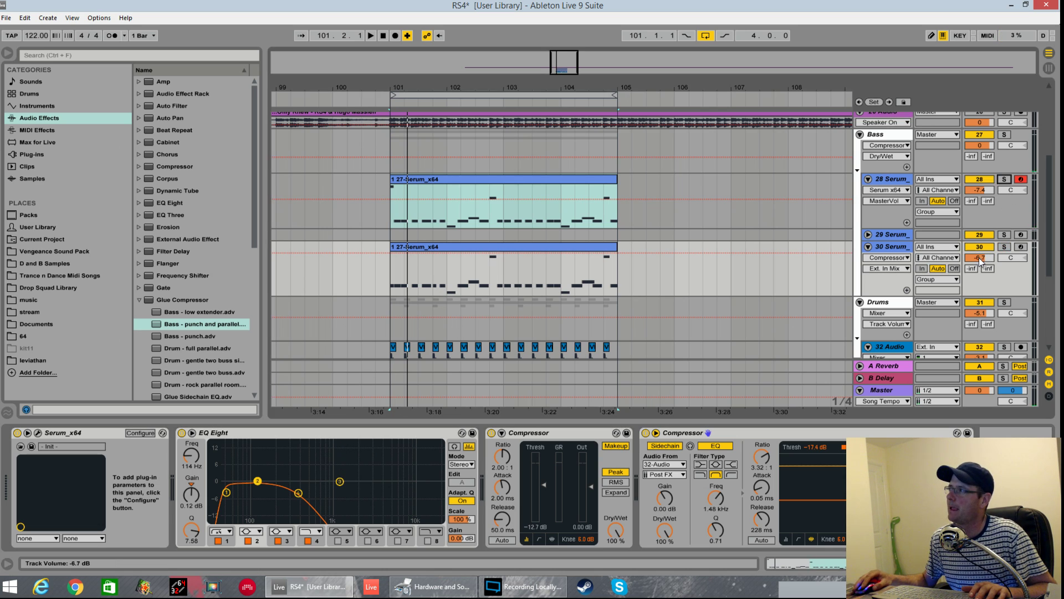
left_click(883, 139)
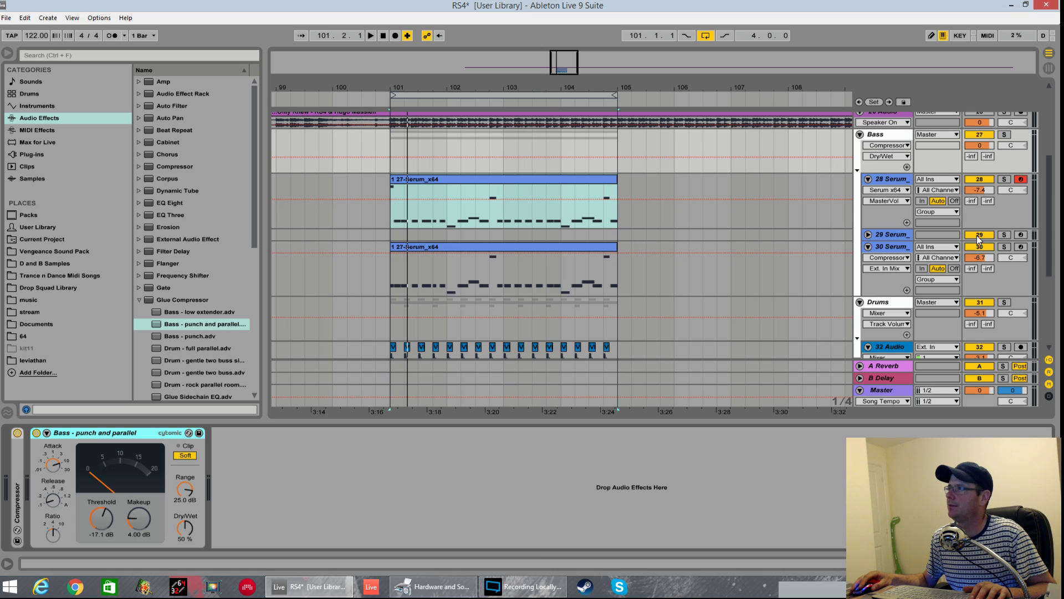
key("space")
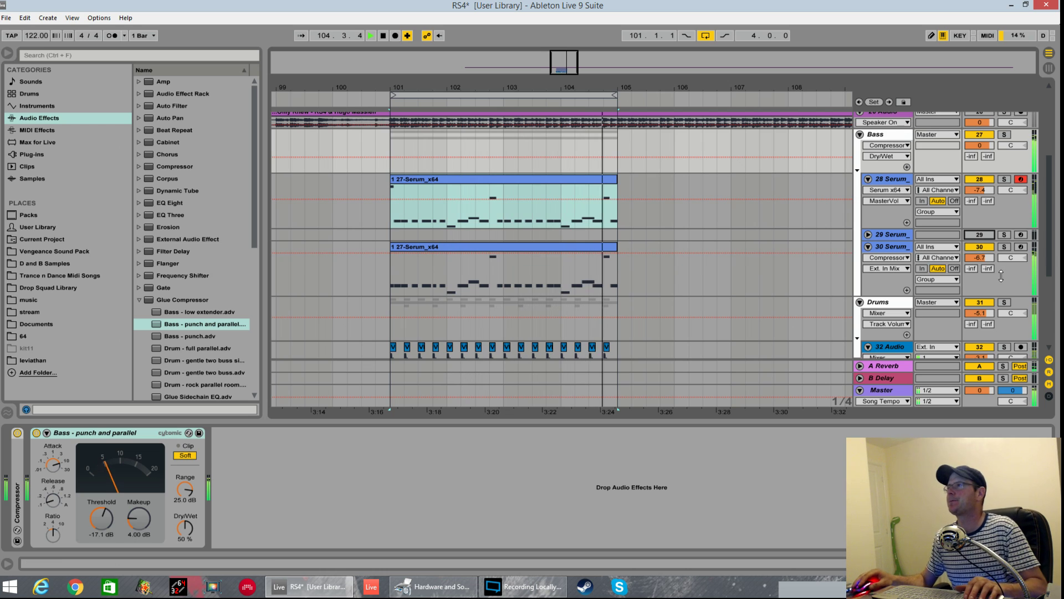
left_click(393, 149)
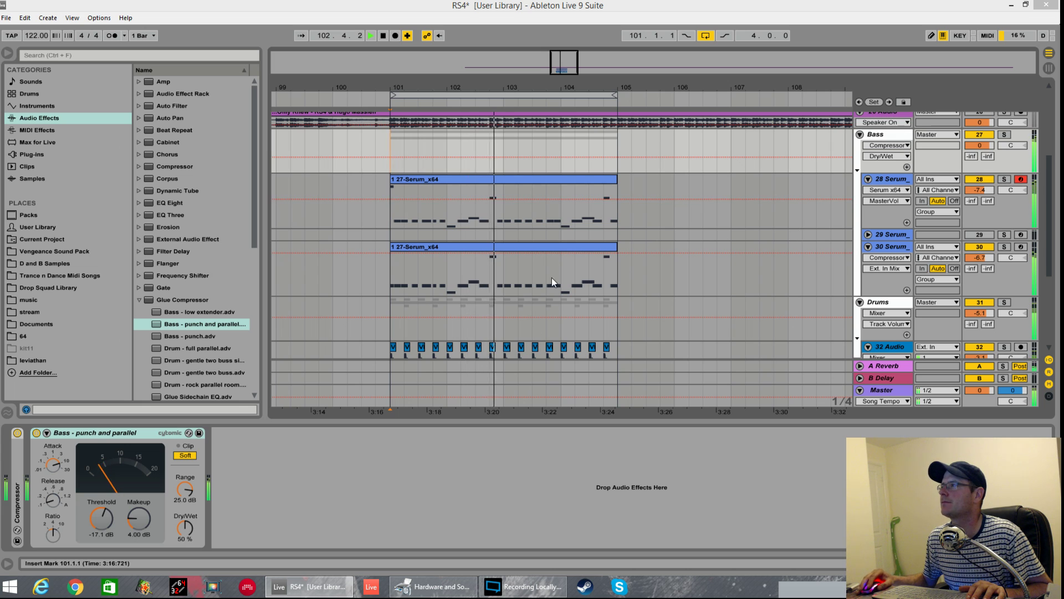
Deactivate the whole Bass group during playback and stop the loop
left_click(807, 145)
scroll(820, 168, "up", 3)
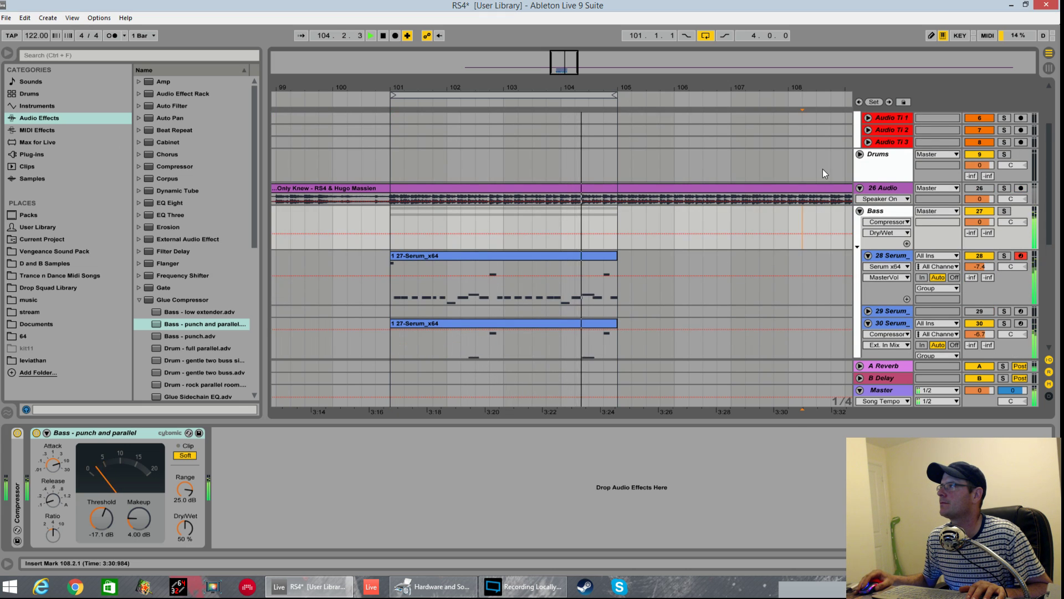
left_click(980, 211)
key("space")
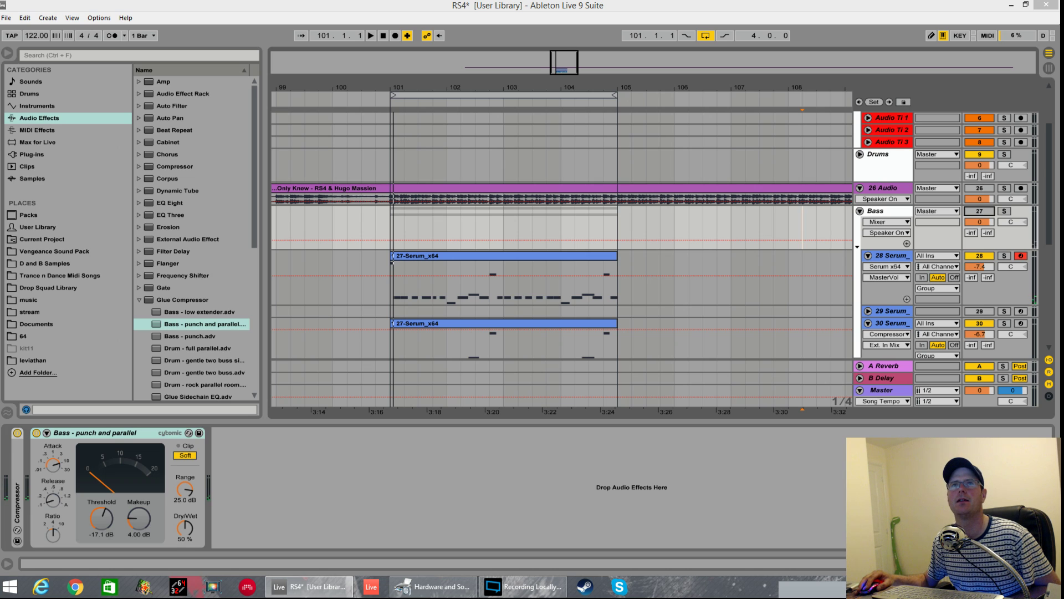
key("alt+Tab")
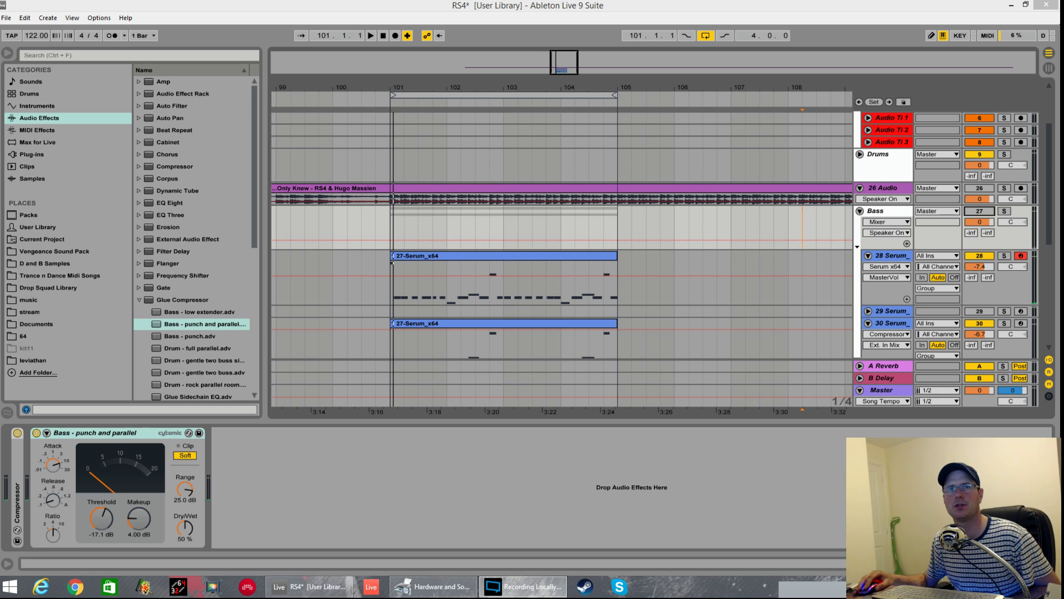
key("alt+Tab")
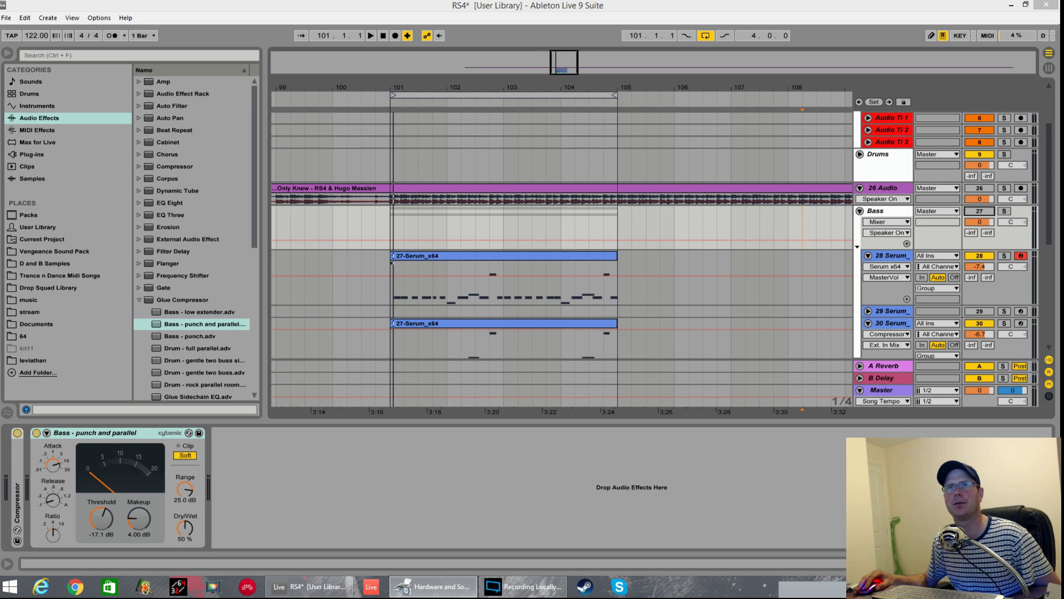
left_click(391, 216)
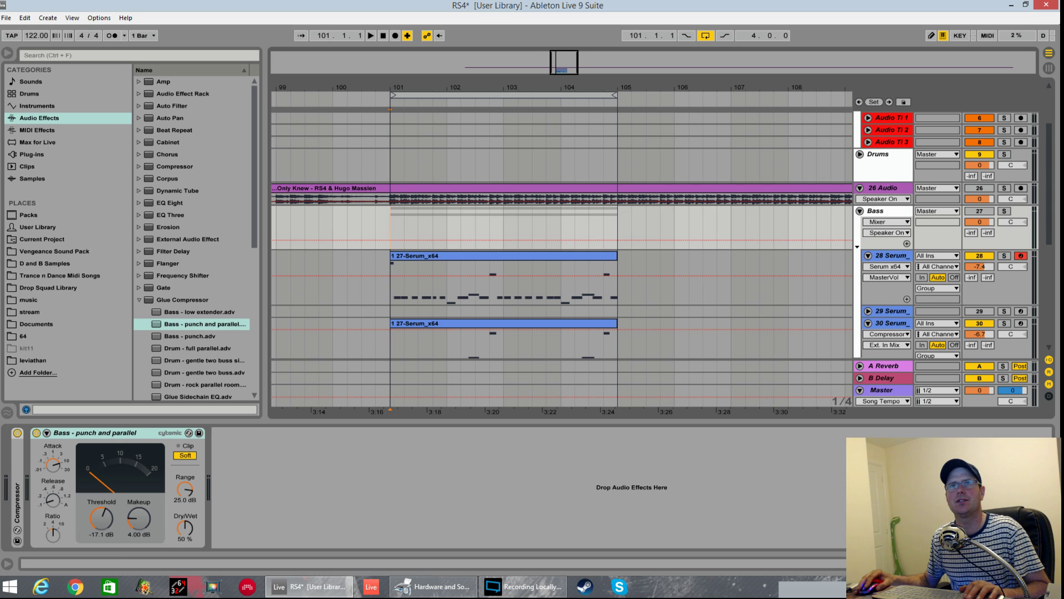
key("alt+Tab")
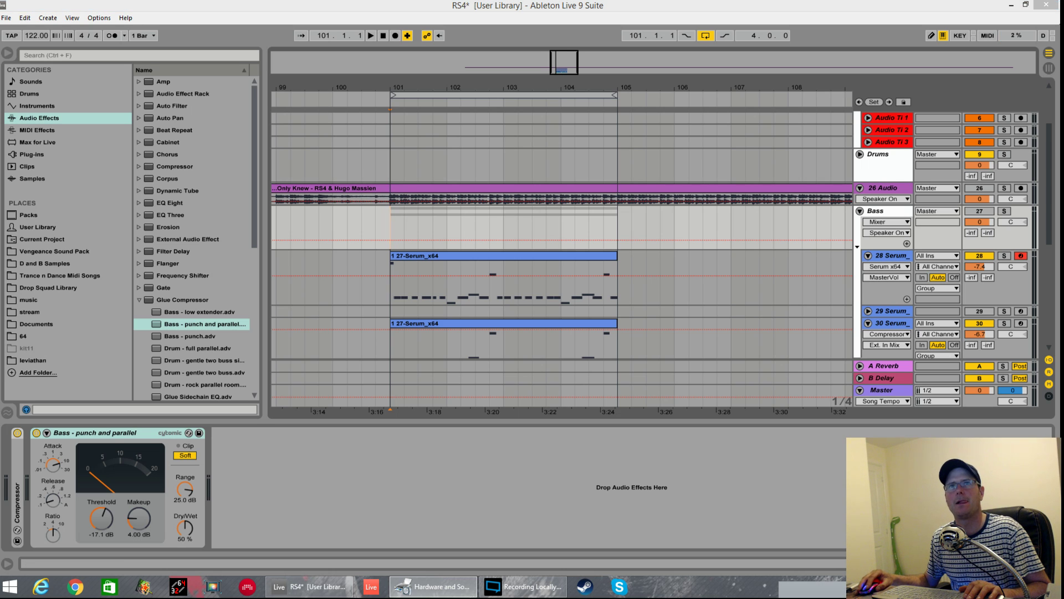